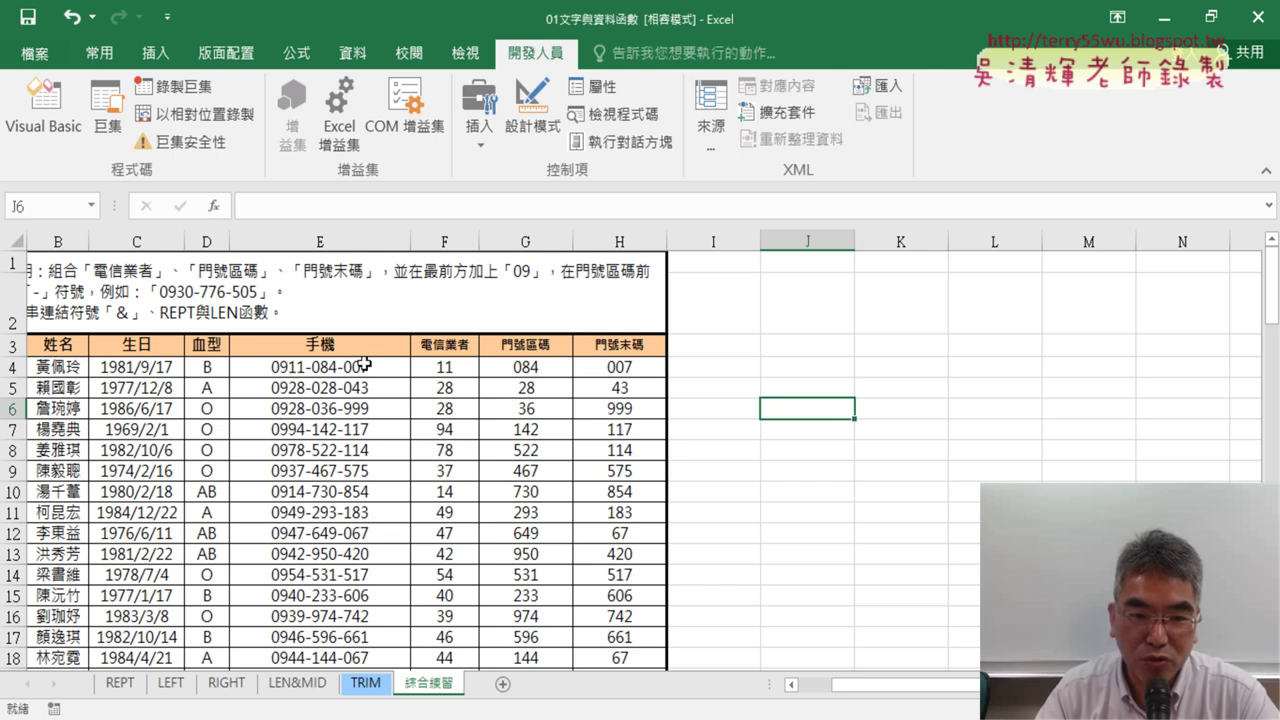
# Open the VBA editor on Module1, highlight the 手機 macro and 手機函數 names, and move the window right.
pyautogui.click(44, 112)
pyautogui.scroll(1, 783, 334)
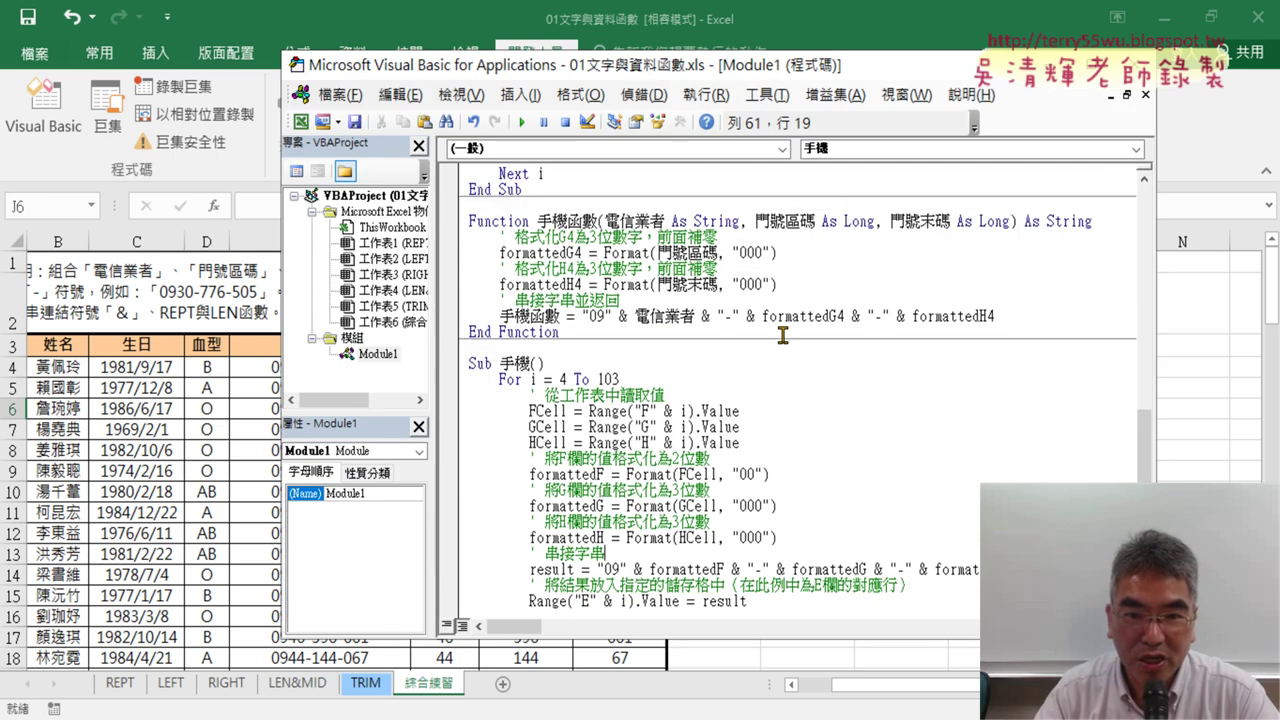
pyautogui.click(528, 364)
pyautogui.doubleClick(528, 364)
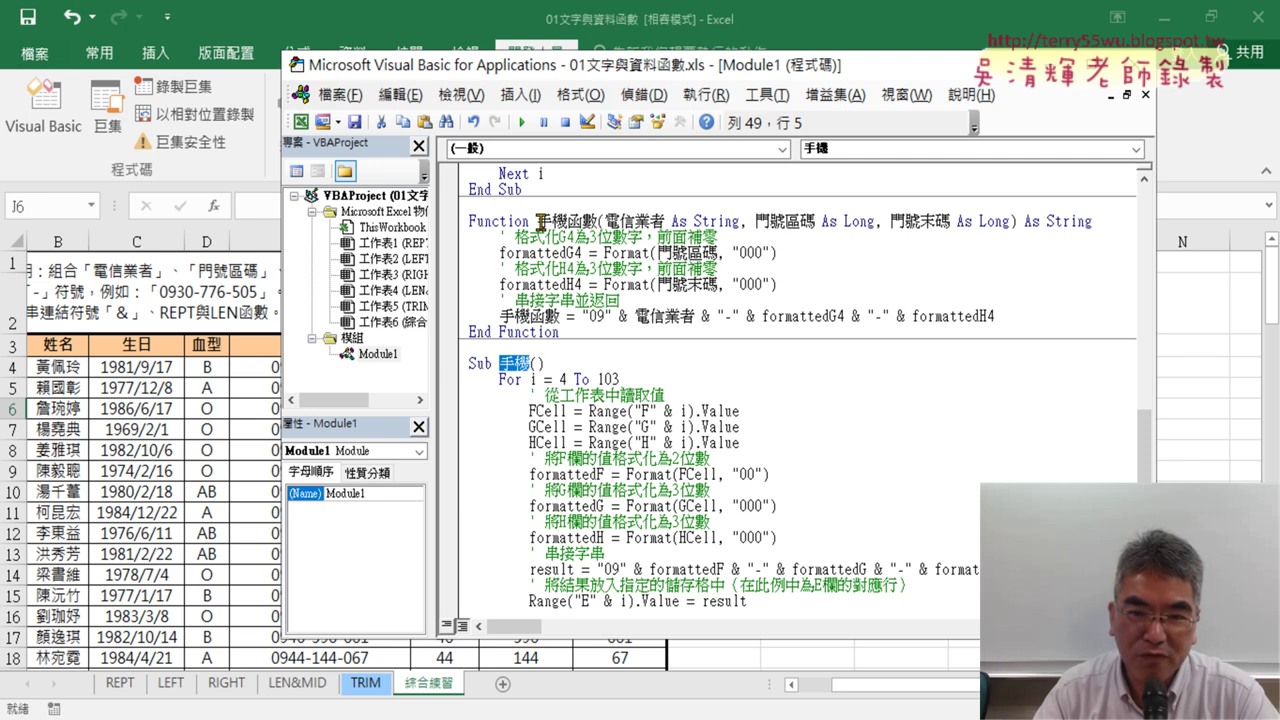
pyautogui.moveTo(537, 221); pyautogui.dragTo(598, 221)
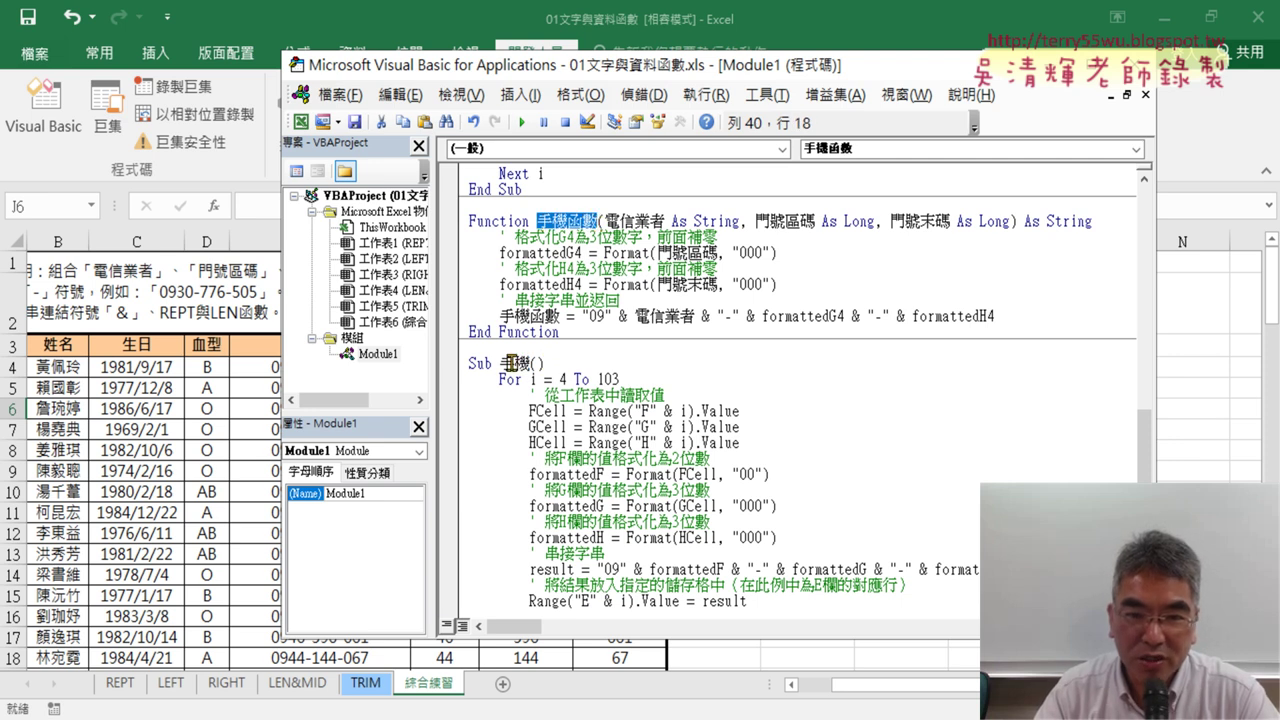
pyautogui.moveTo(500, 364); pyautogui.dragTo(532, 364)
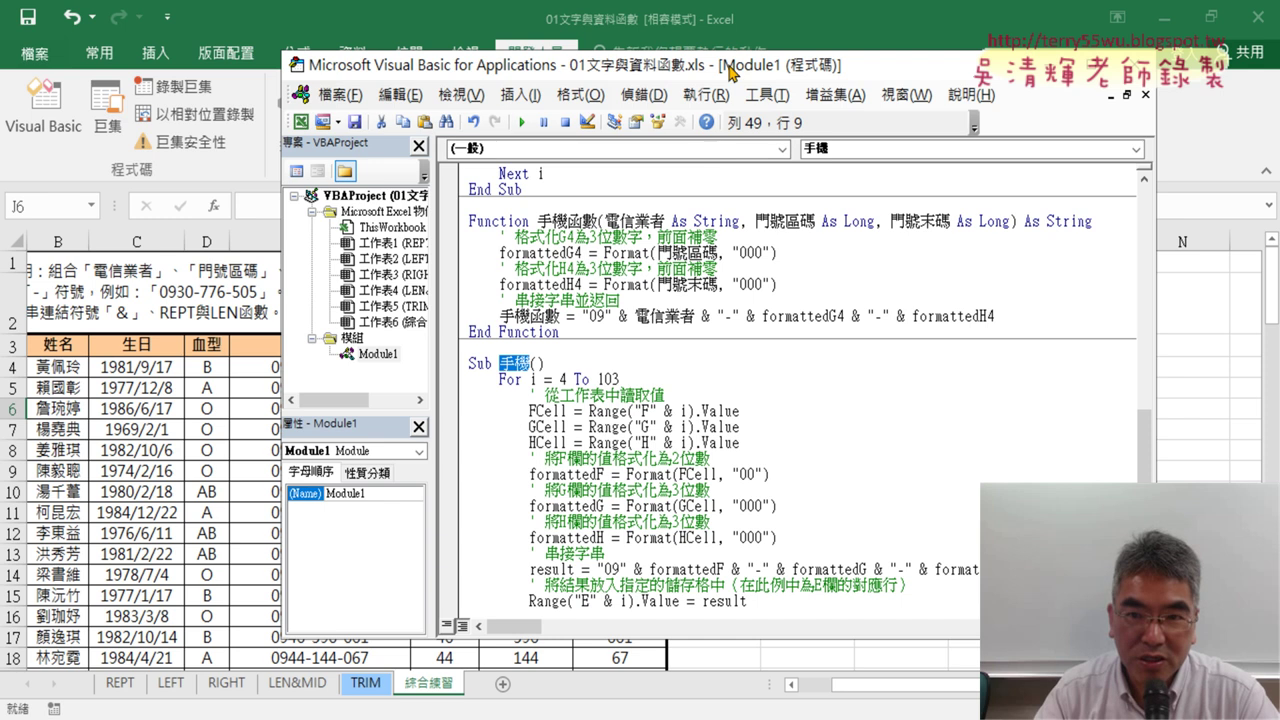
pyautogui.moveTo(734, 66); pyautogui.dragTo(900, 62)
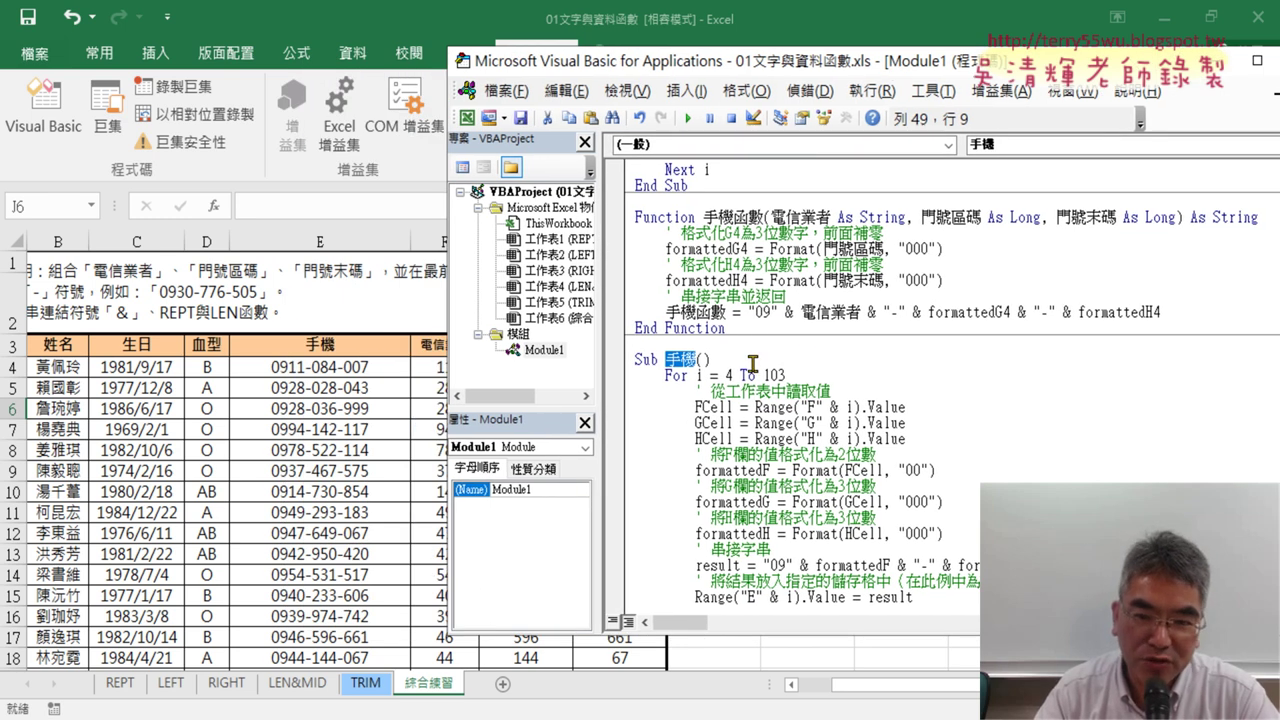
# Delete the phone numbers in E4:E103 of the 手機 column.
pyautogui.click(326, 368)
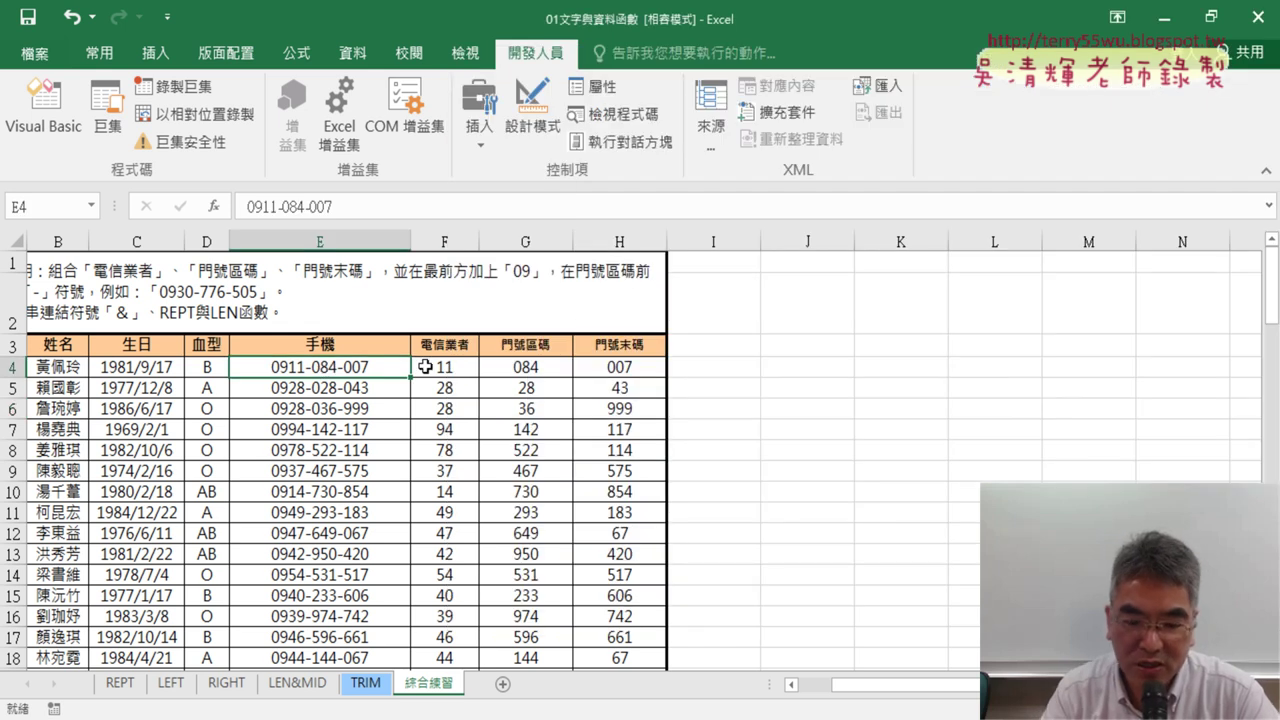
pyautogui.hotkey('ctrl', 'shift', 'Down')
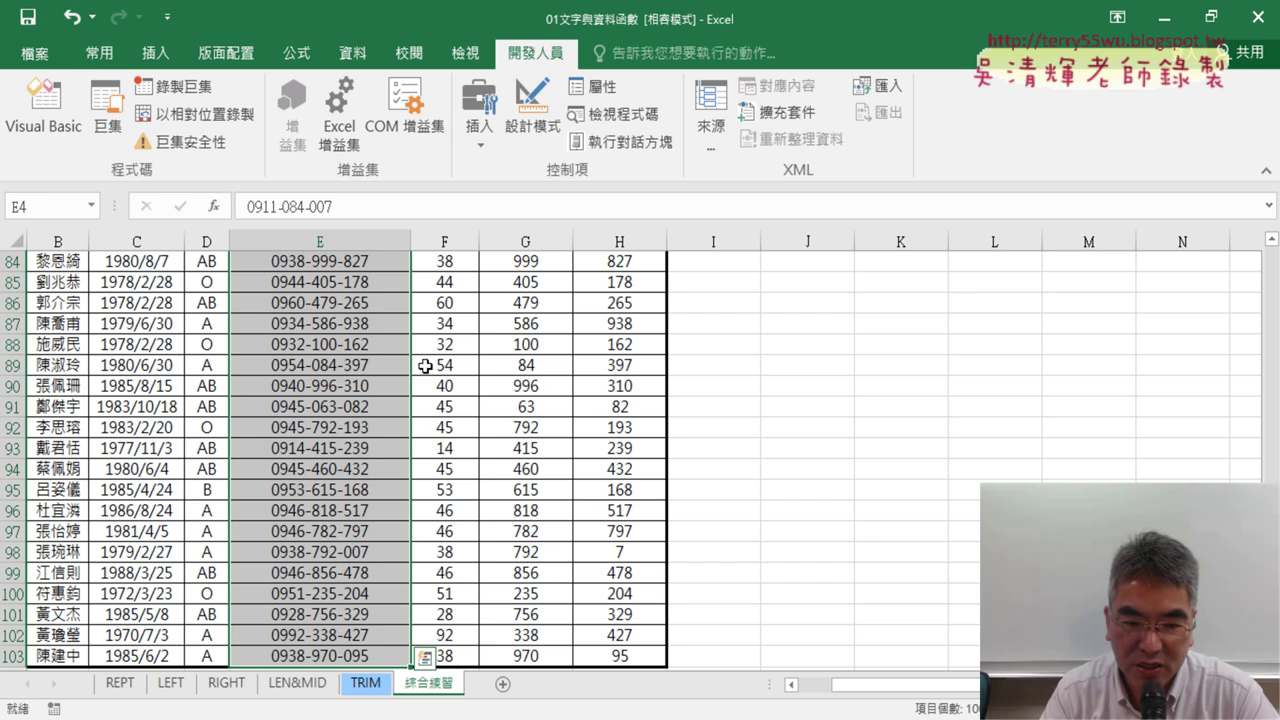
pyautogui.press('Delete')
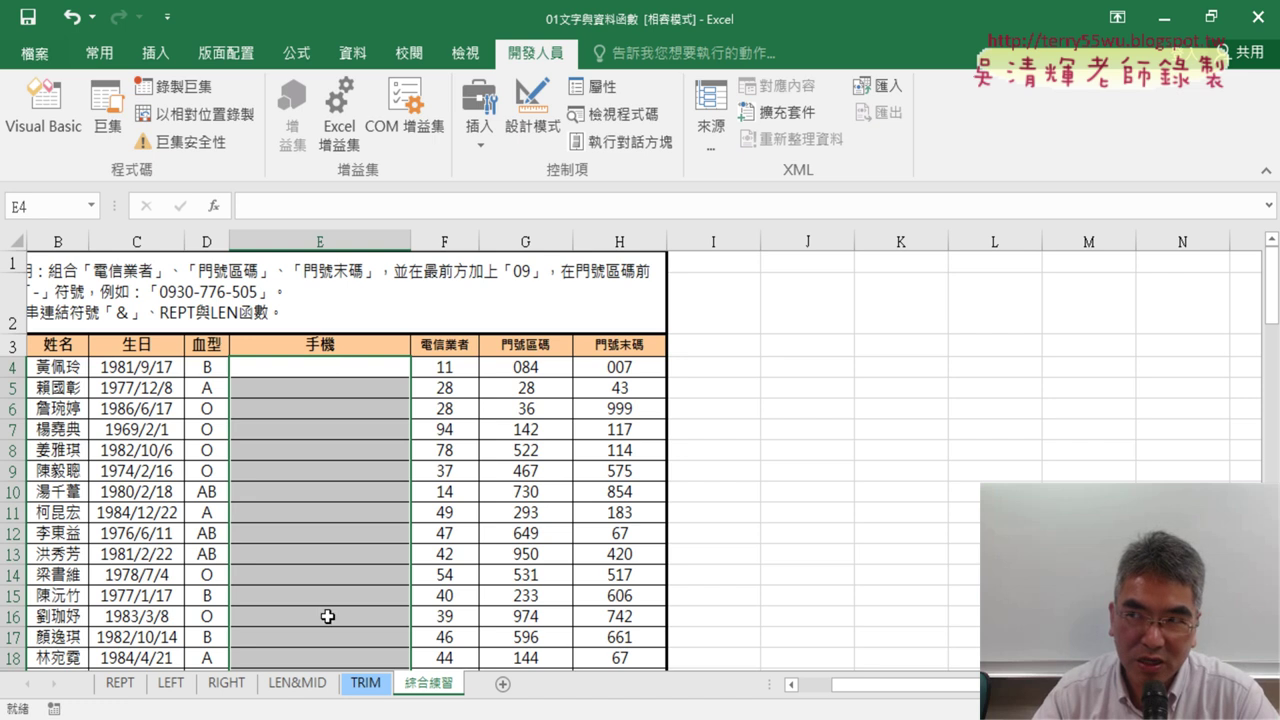
# Reopen the VBA editor, deselect the code, and switch to the Chrome Google Docs notes.
pyautogui.click(44, 108)
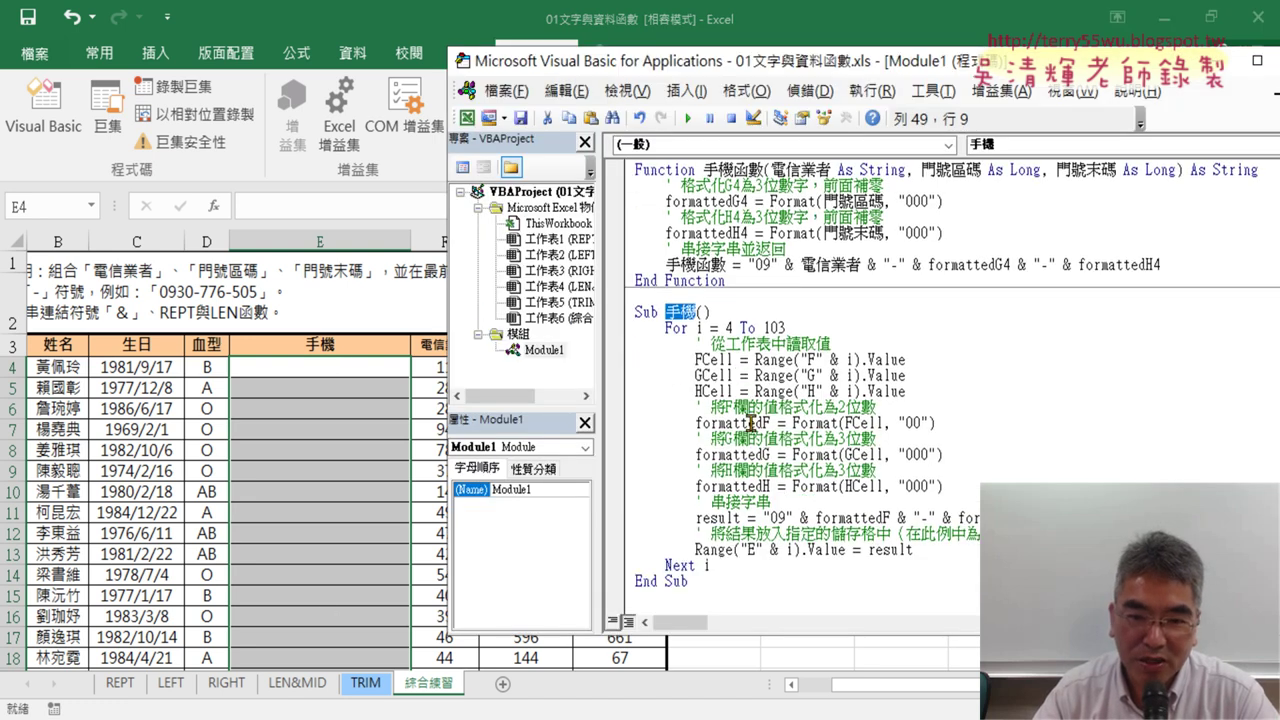
pyautogui.click(658, 594)
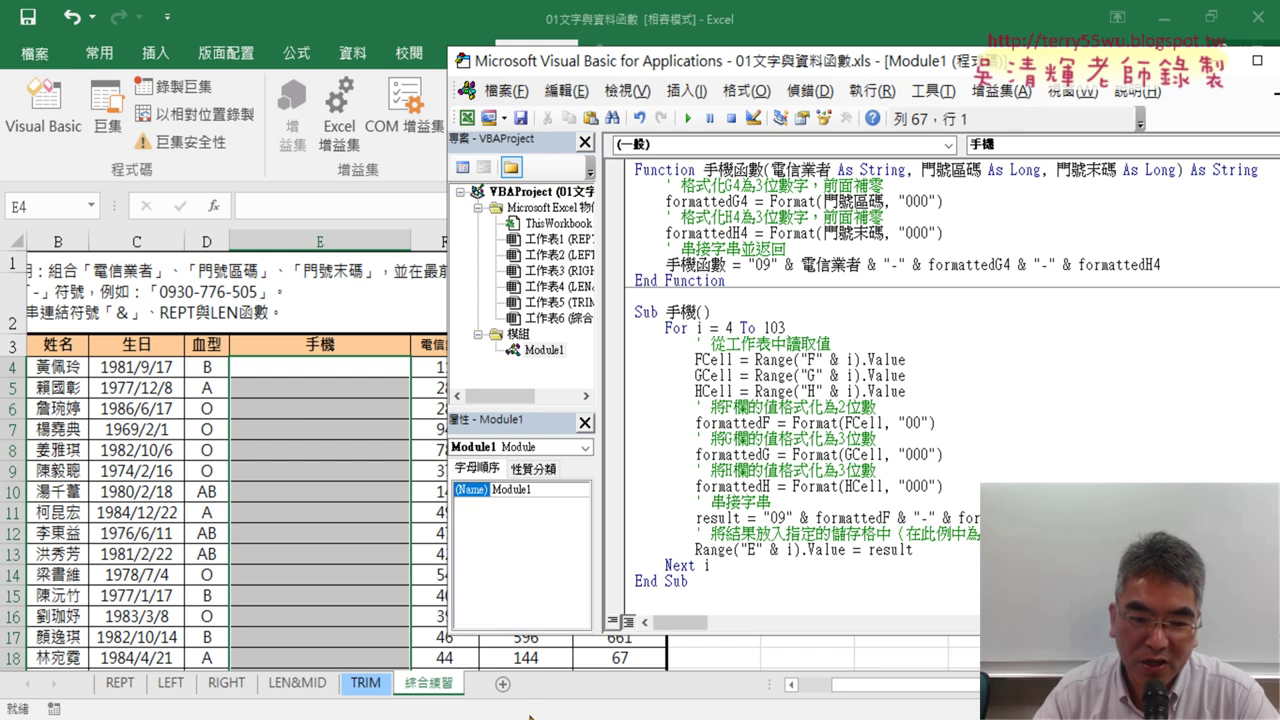
pyautogui.moveTo(562, 706)
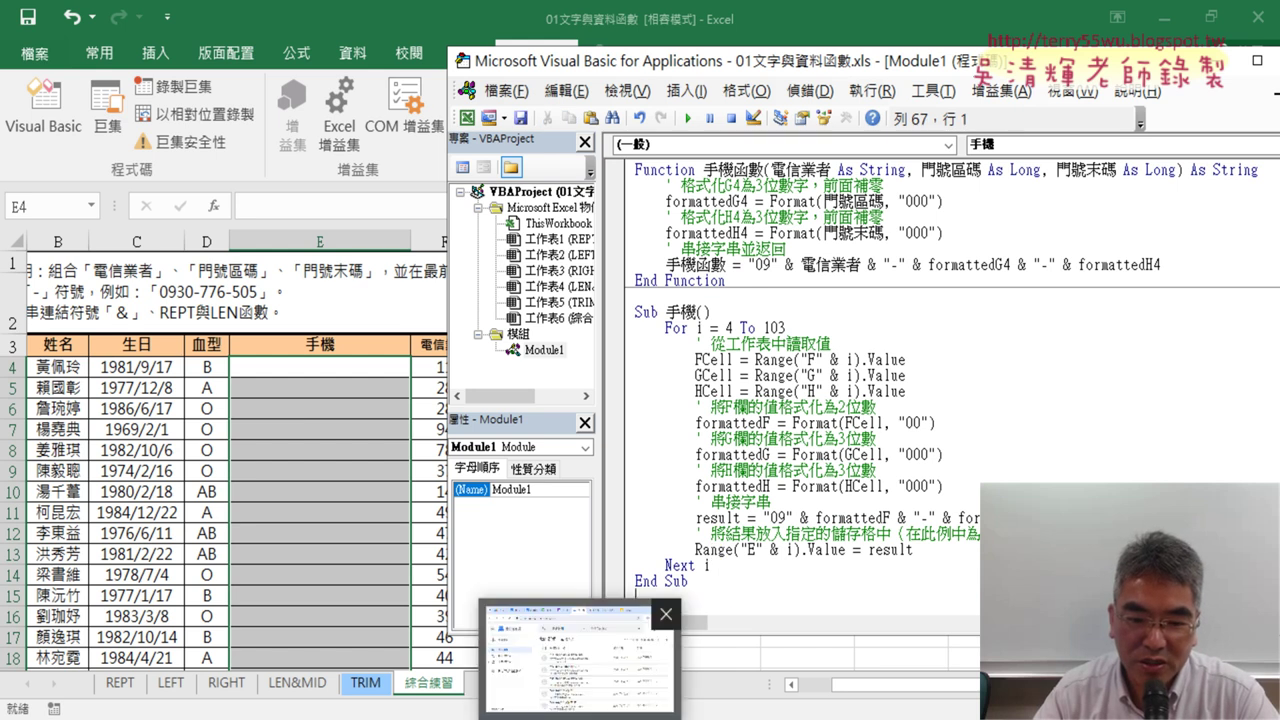
pyautogui.click(644, 657)
# Scroll up and down the 01_文字與資料函數程式碼 notes, then minimize Chrome.
pyautogui.click(245, 30)
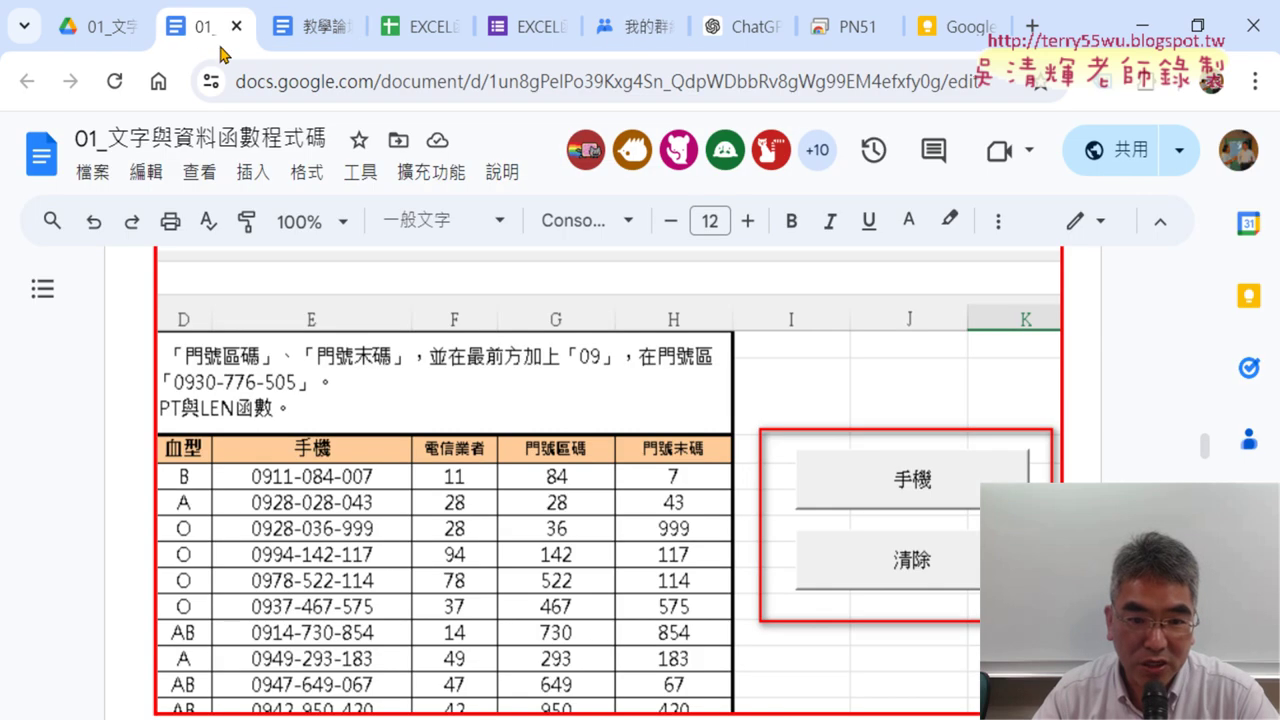
pyautogui.scroll(5, 525, 358)
pyautogui.scroll(5, 525, 358)
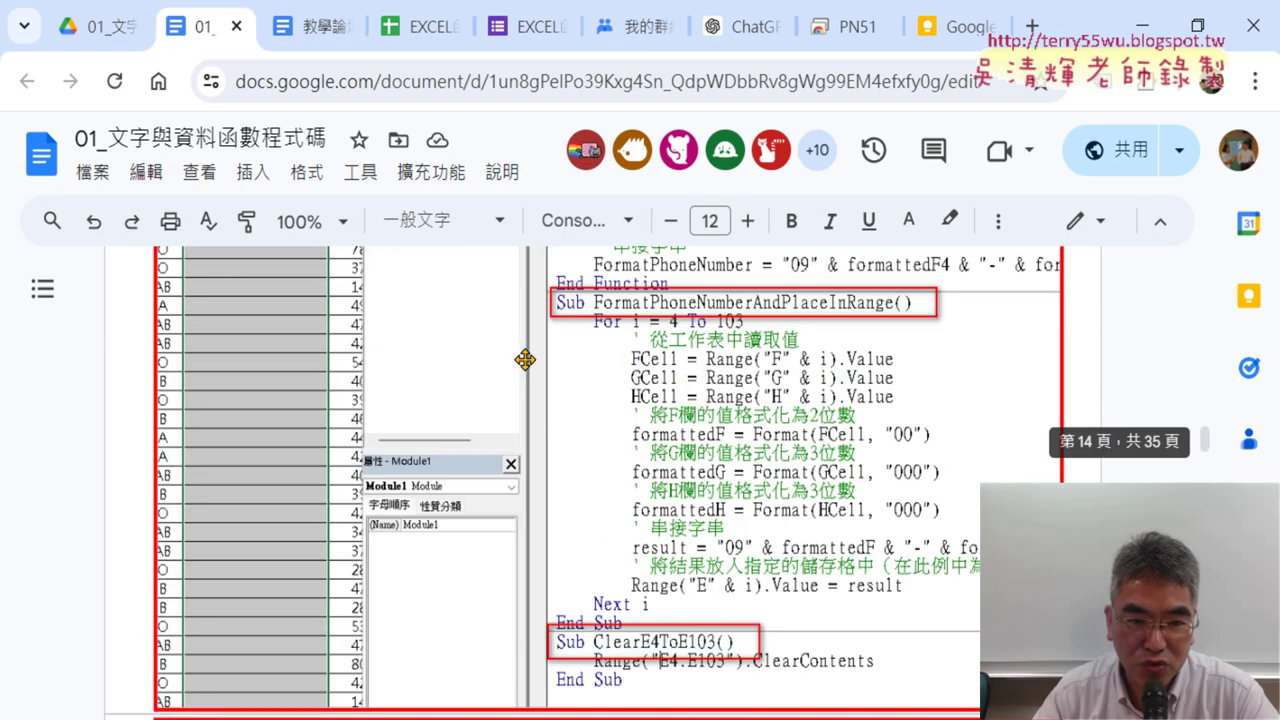
pyautogui.scroll(5, 525, 359)
pyautogui.scroll(5, 525, 360)
pyautogui.scroll(3, 525, 360)
pyautogui.scroll(1, 525, 360)
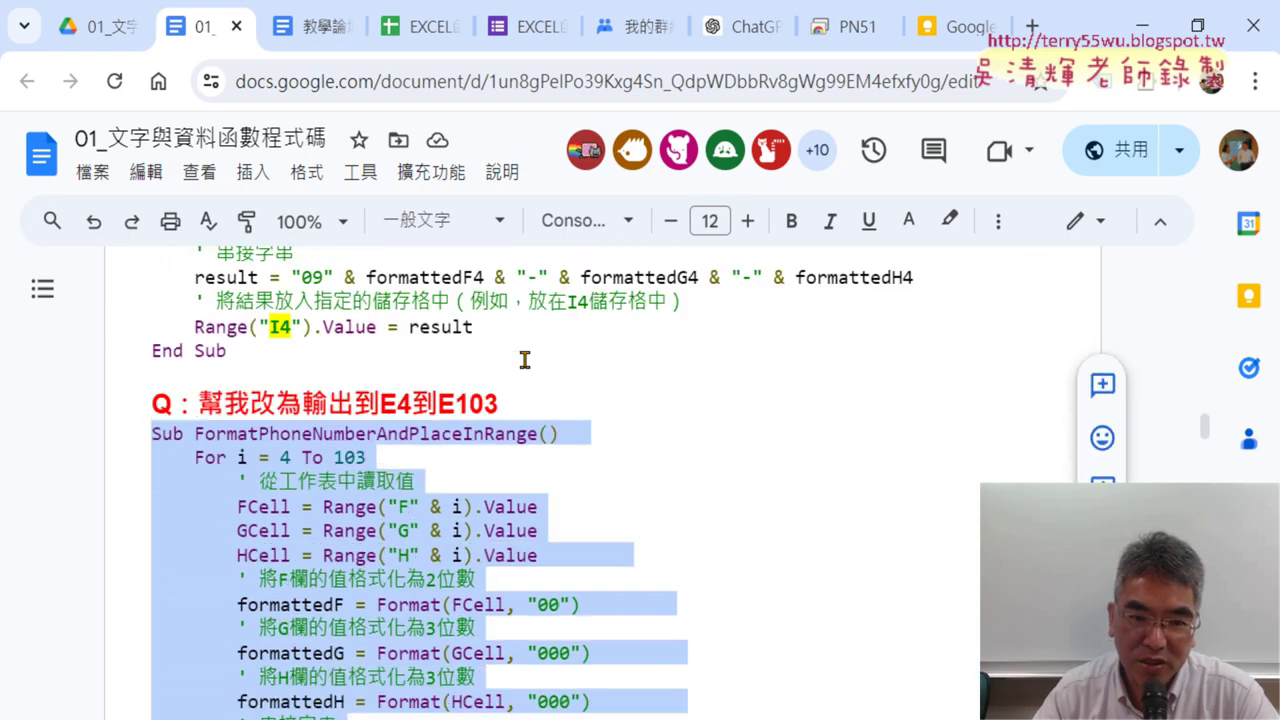
pyautogui.scroll(2, 525, 360)
pyautogui.scroll(2, 525, 360)
pyautogui.scroll(3, 525, 360)
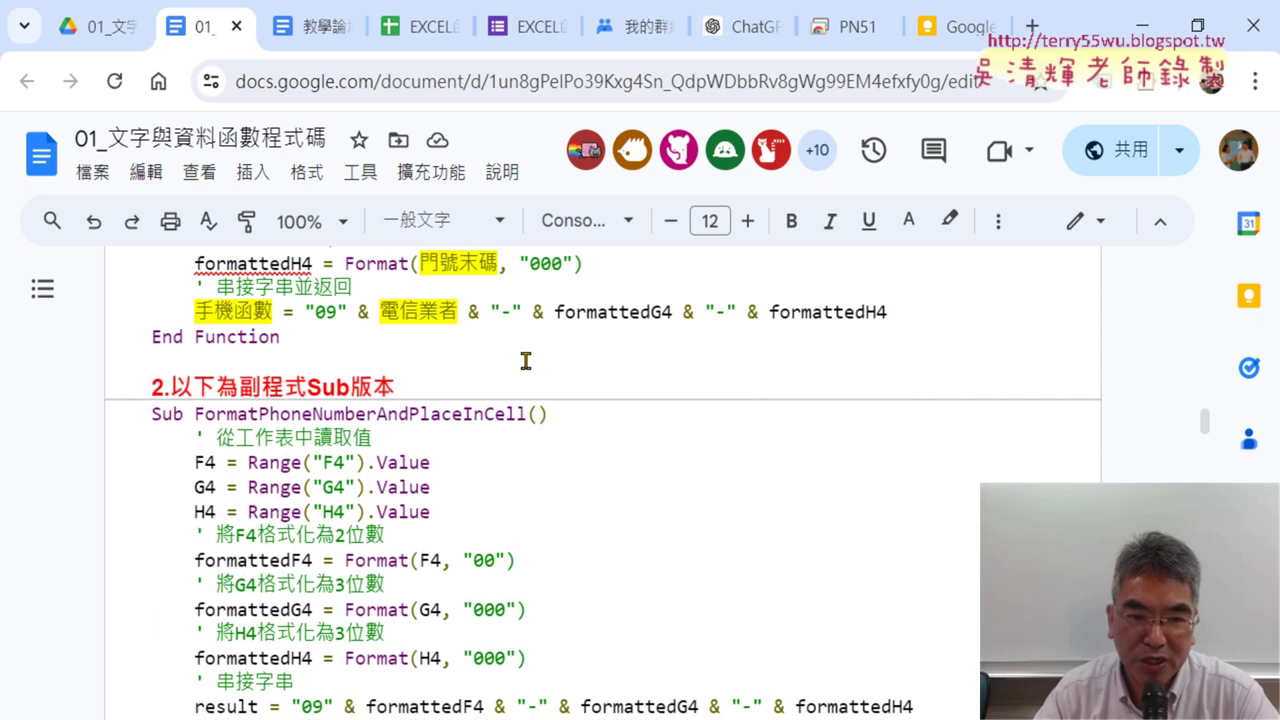
pyautogui.scroll(-6, 525, 360)
pyautogui.scroll(-6, 525, 360)
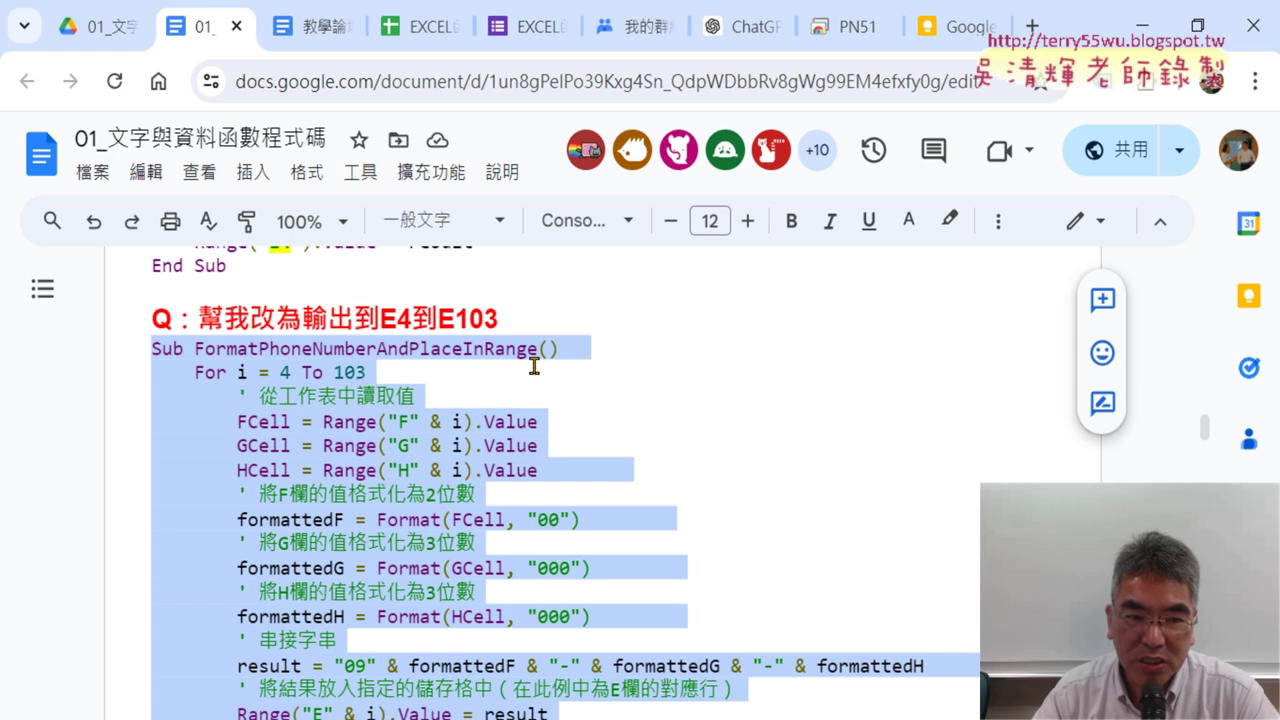
pyautogui.scroll(-8, 534, 366)
pyautogui.scroll(-2, 534, 366)
pyautogui.scroll(-7, 534, 366)
pyautogui.scroll(-9, 534, 366)
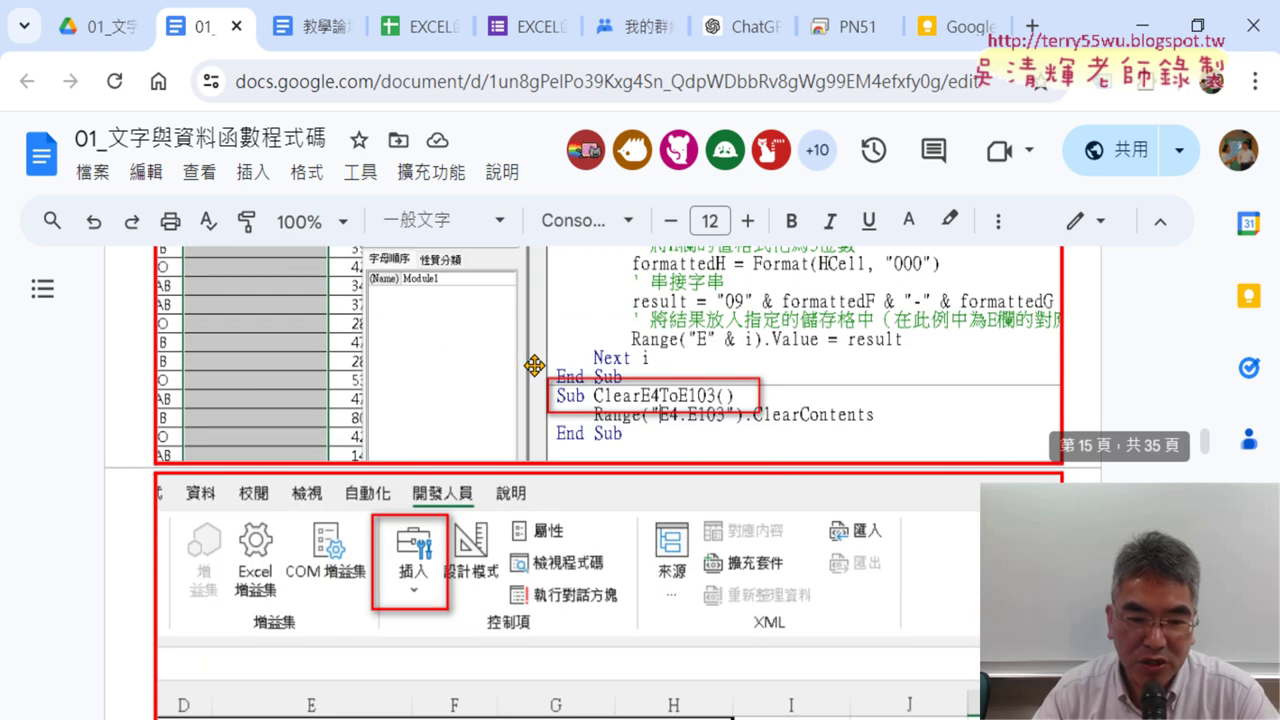
pyautogui.scroll(-10, 534, 366)
pyautogui.scroll(-3, 534, 366)
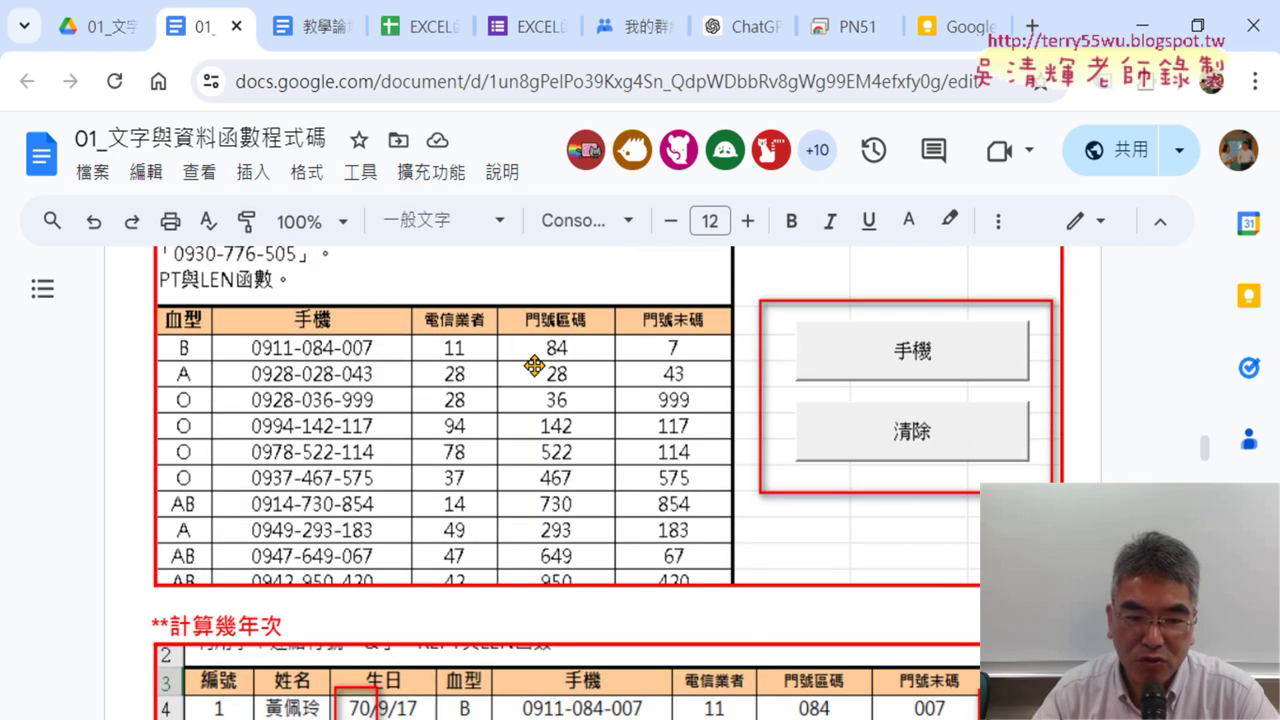
pyautogui.click(1146, 33)
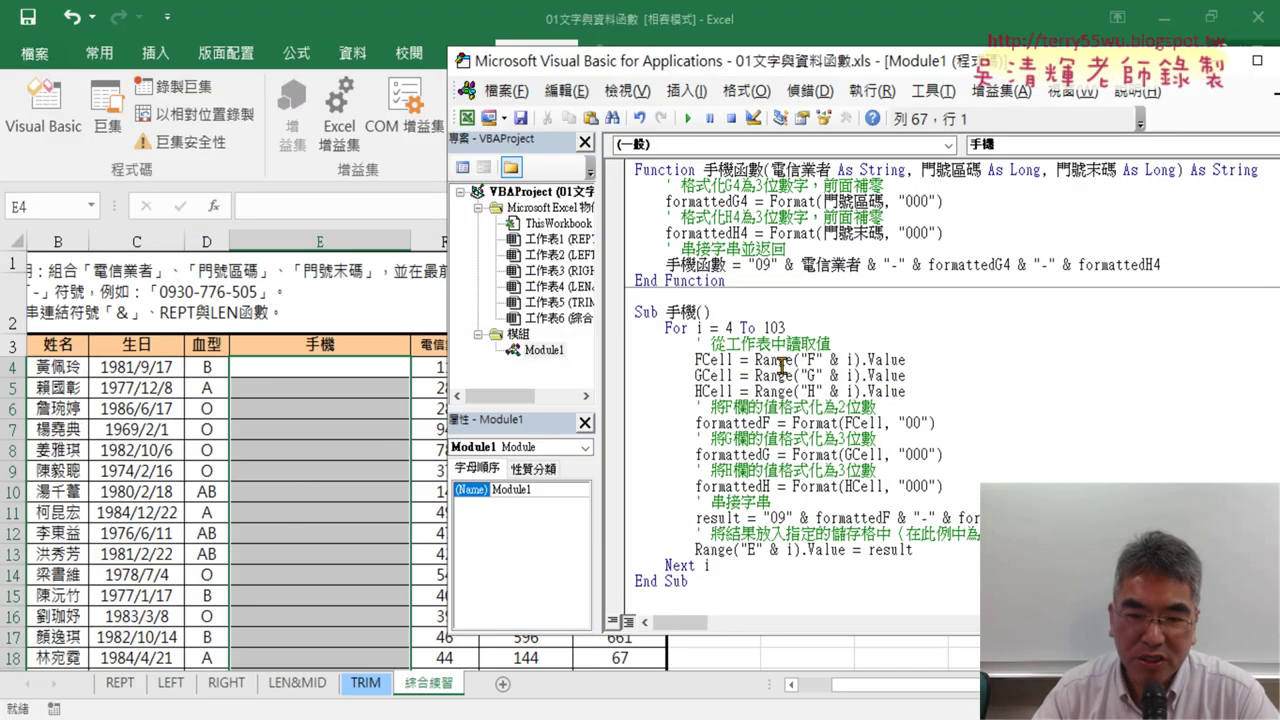
# Undo the deletion with Ctrl+Z to bring back the phone numbers in E4:E103.
pyautogui.click(423, 431)
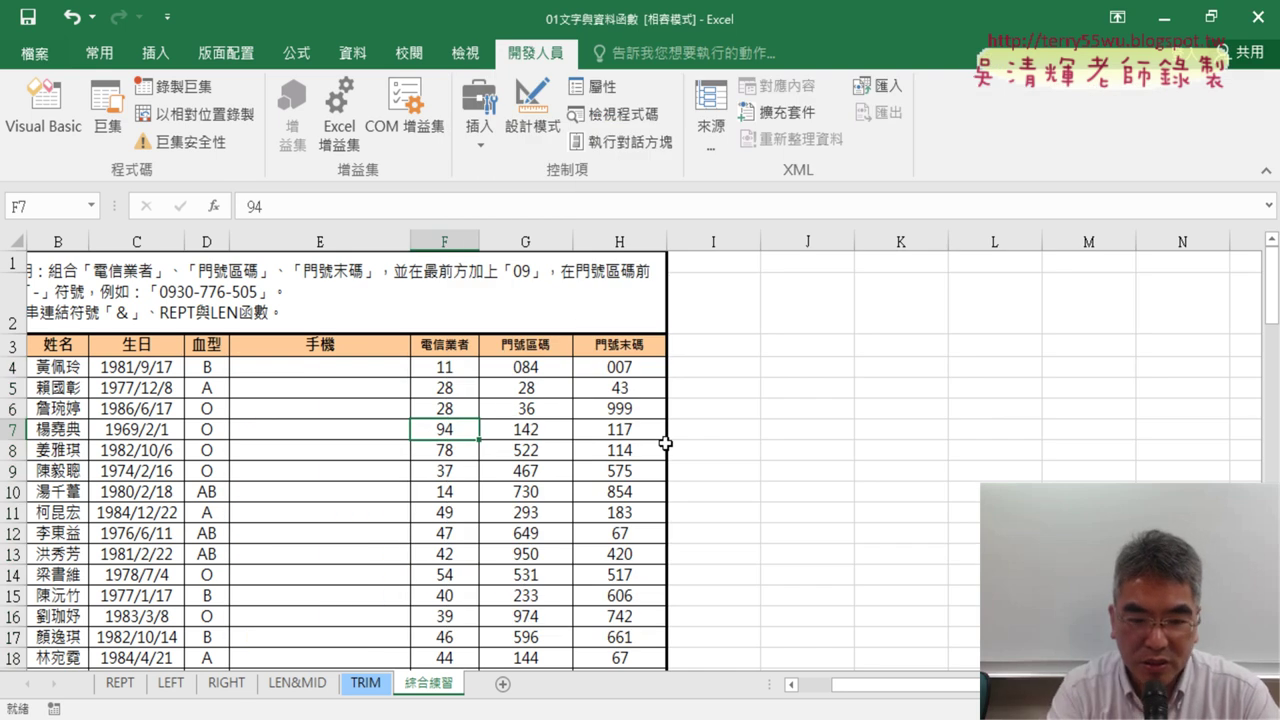
pyautogui.hotkey('ctrl', 'z')
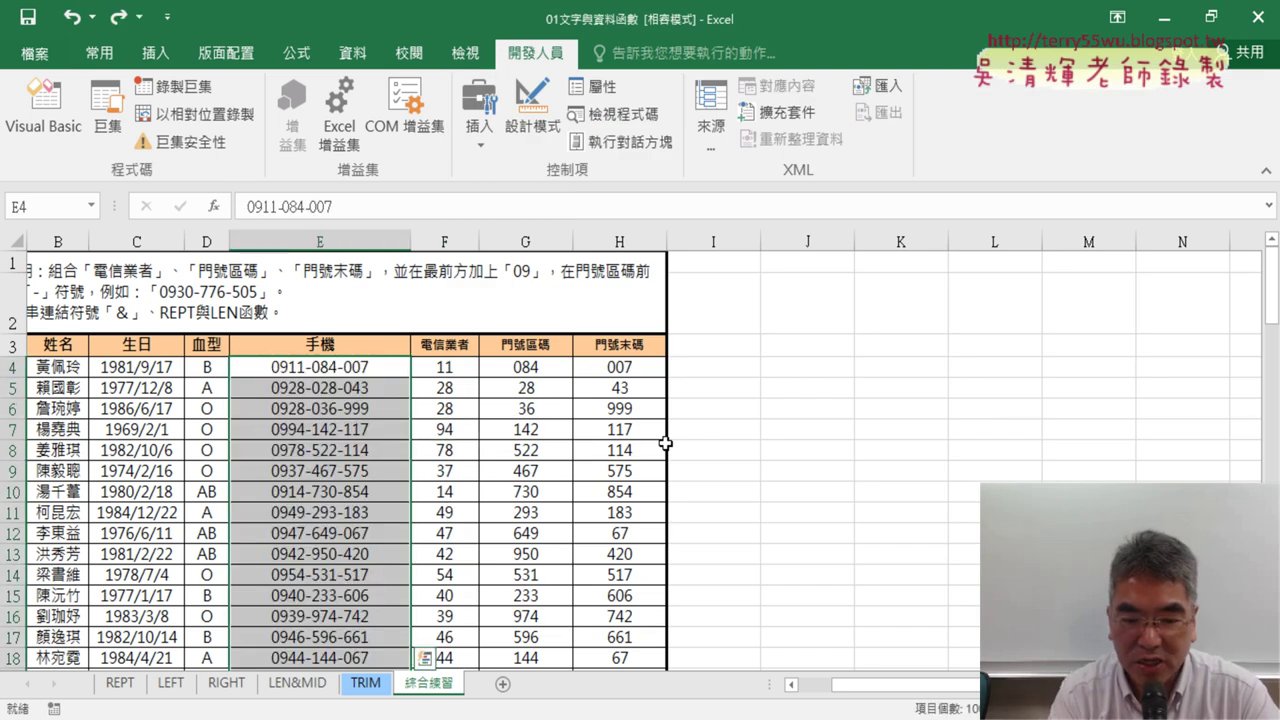
pyautogui.click(765, 429)
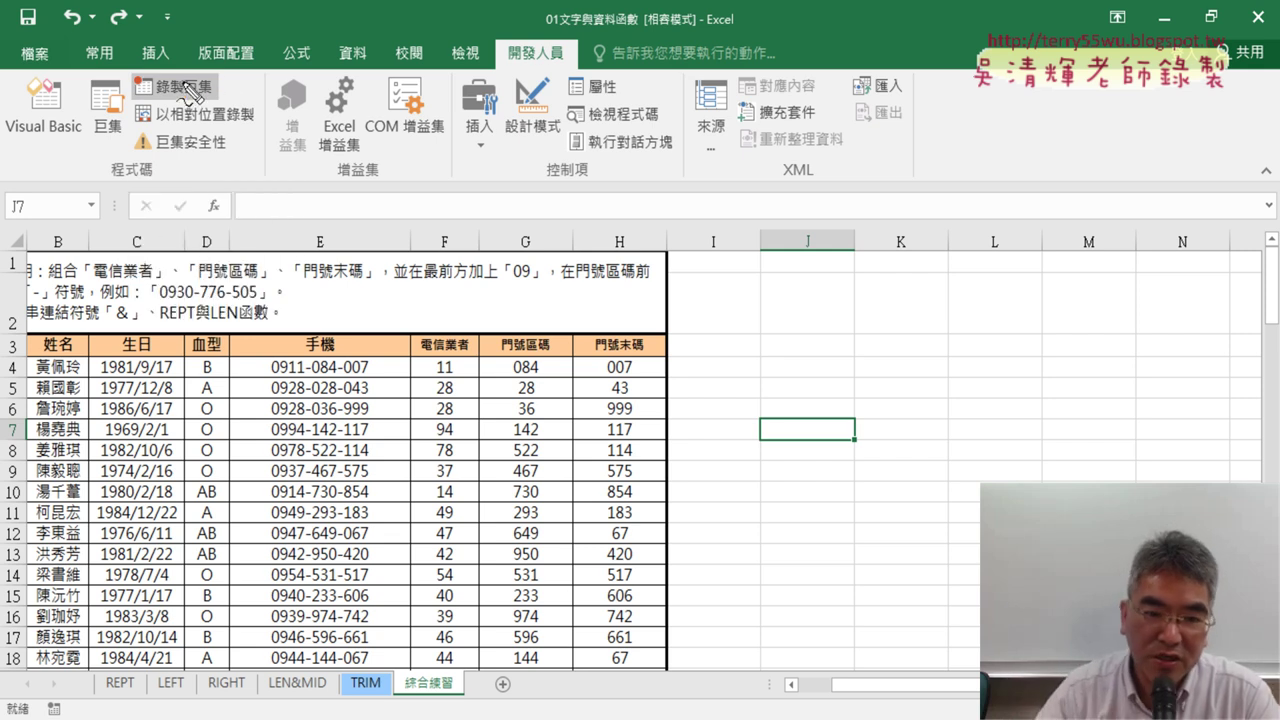
pyautogui.moveTo(122, 110)
pyautogui.mouseDown()
pyautogui.moveTo(126, 62)
pyautogui.moveTo(240, 58)
pyautogui.moveTo(242, 100)
pyautogui.moveTo(228, 102)
pyautogui.moveTo(242, 100)
pyautogui.mouseUp()
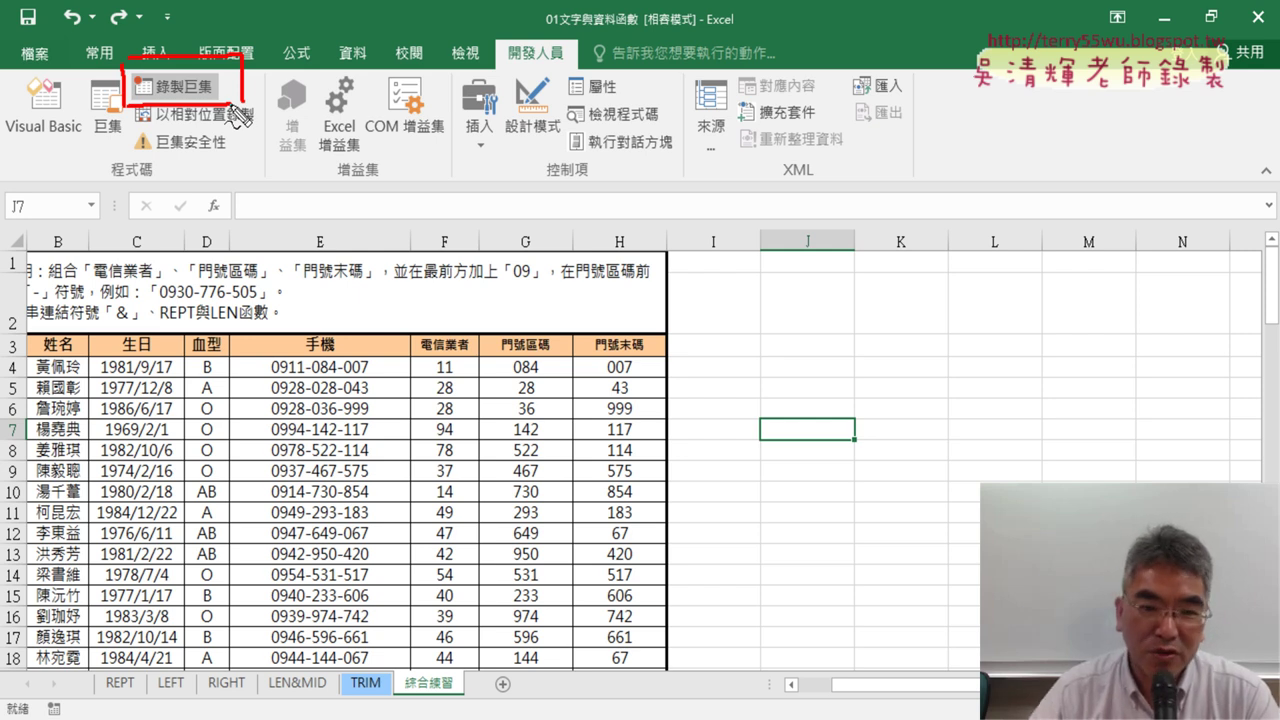
pyautogui.press('Escape')
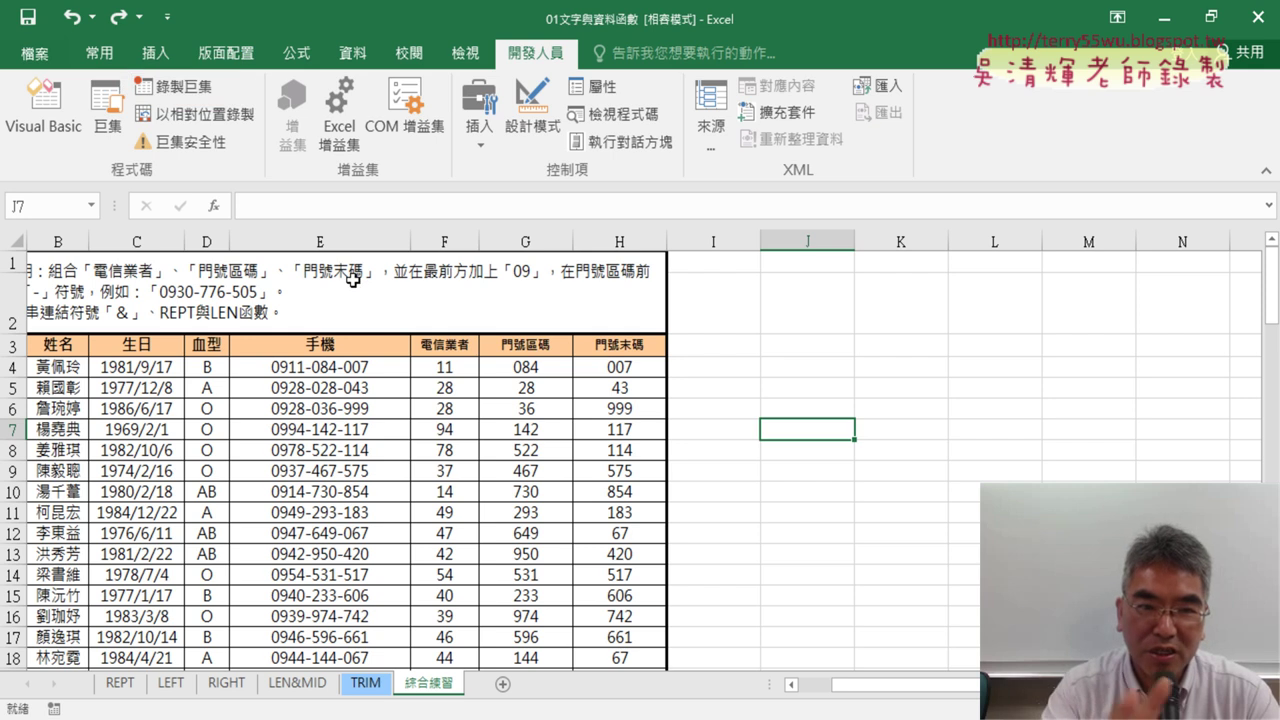
pyautogui.click(180, 90)
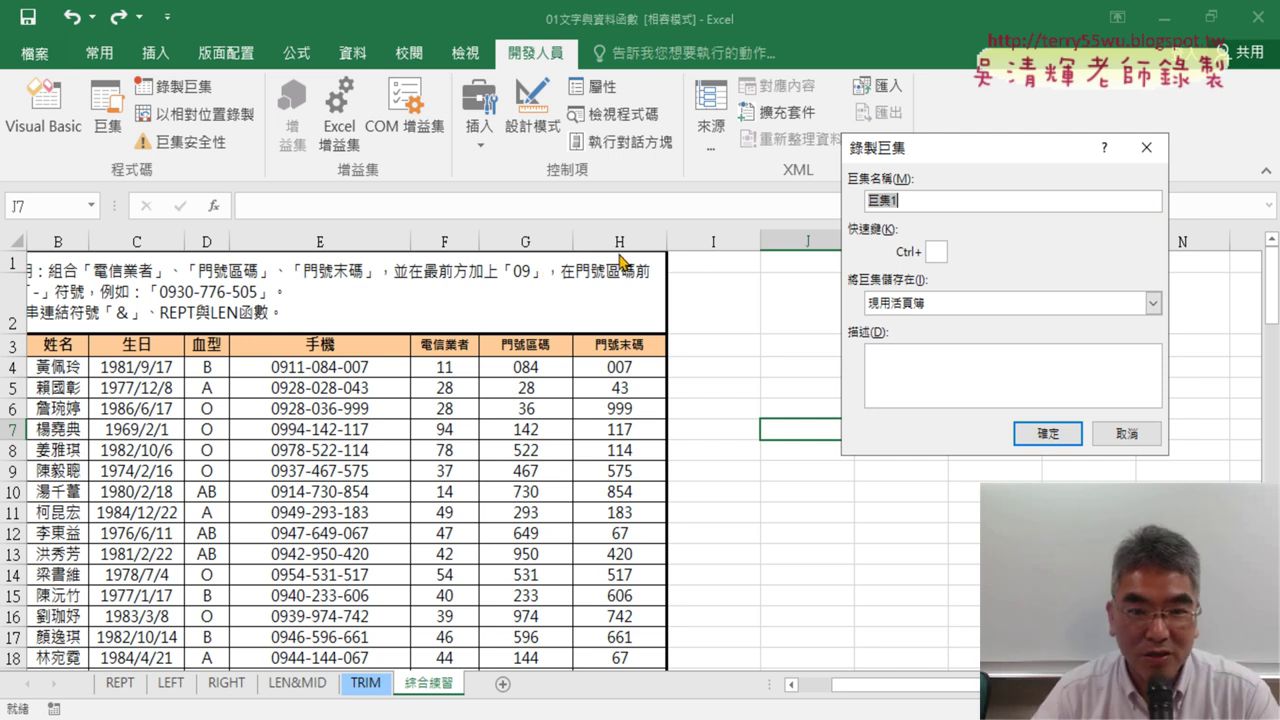
pyautogui.click(1130, 433)
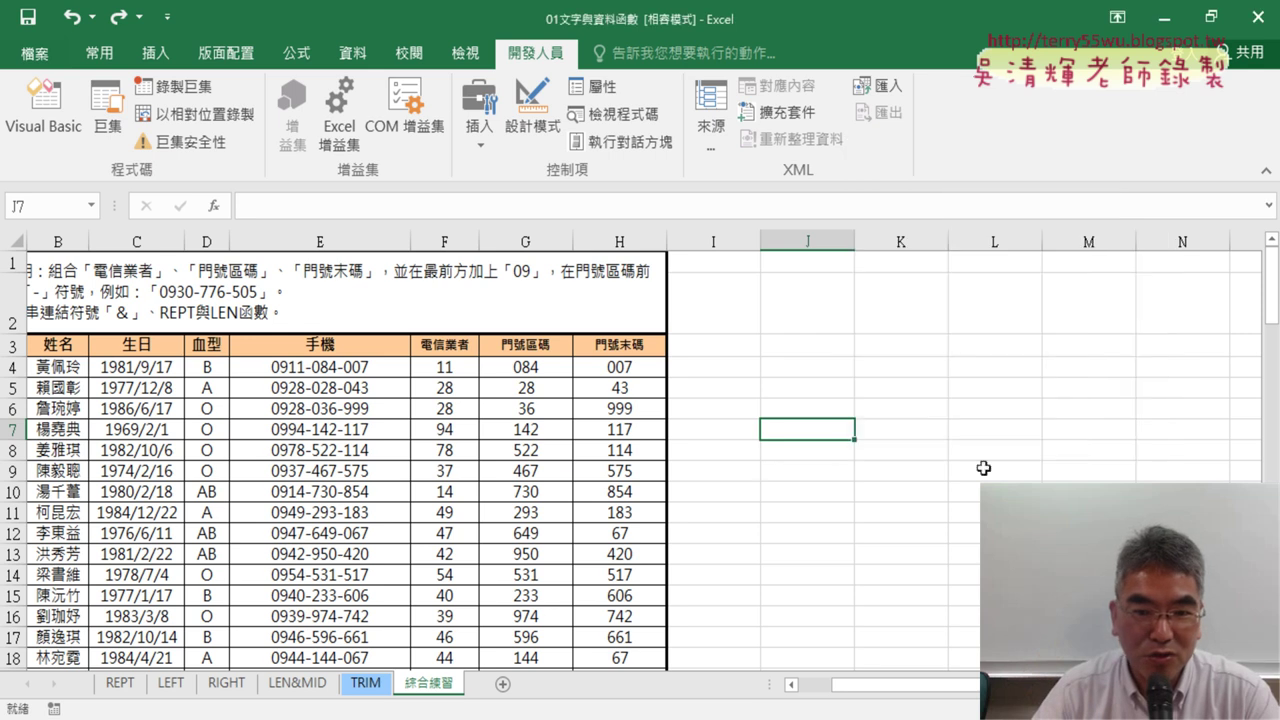
pyautogui.click(756, 468)
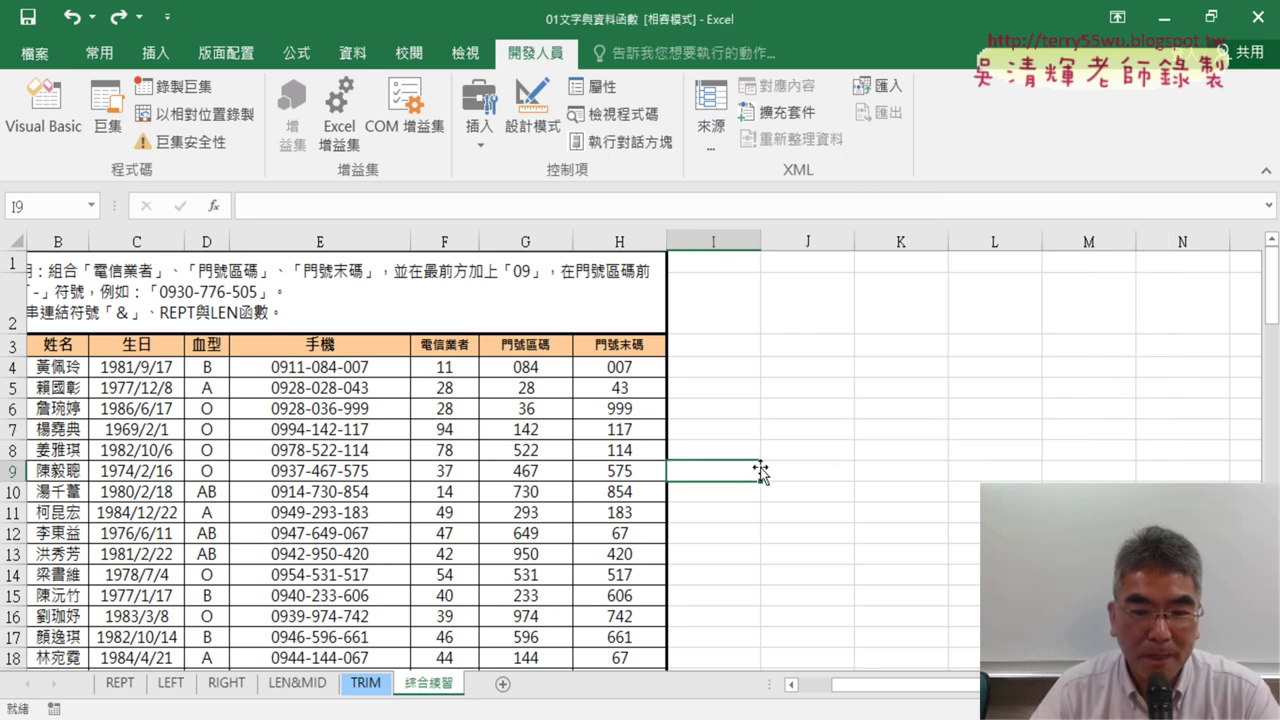
pyautogui.click(346, 369)
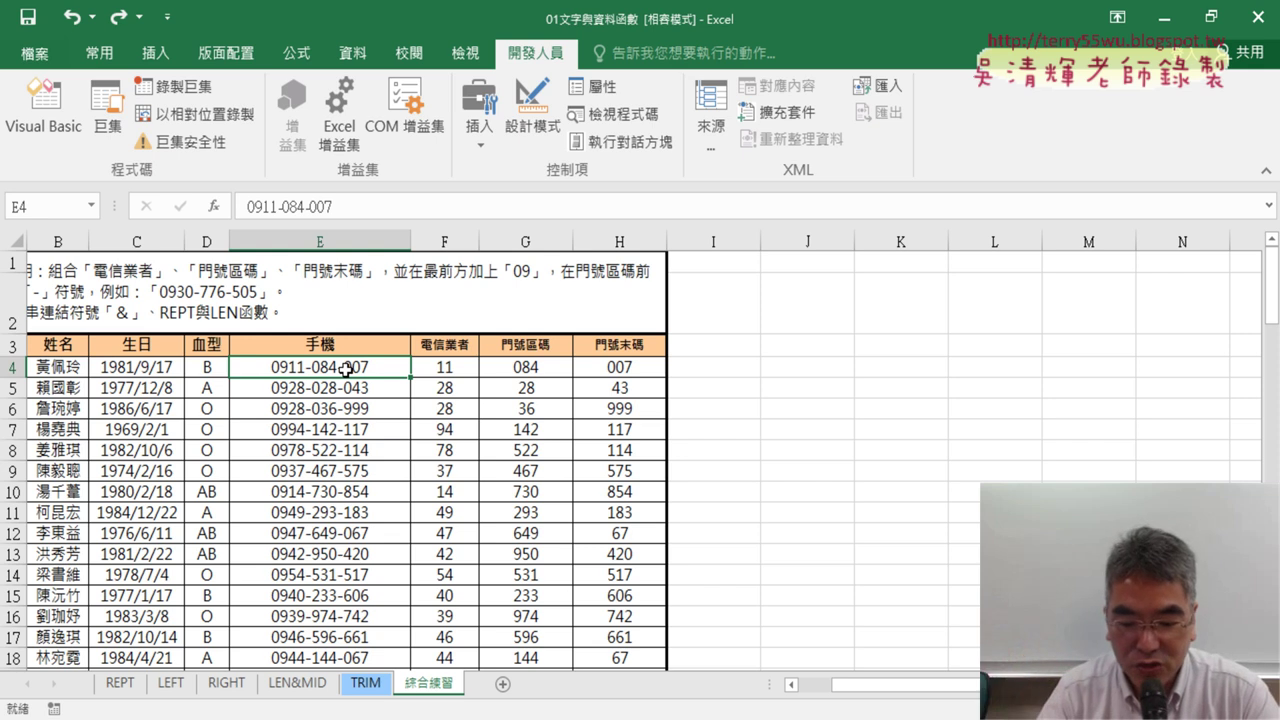
pyautogui.hotkey('ctrl', 'shift', 'Down')
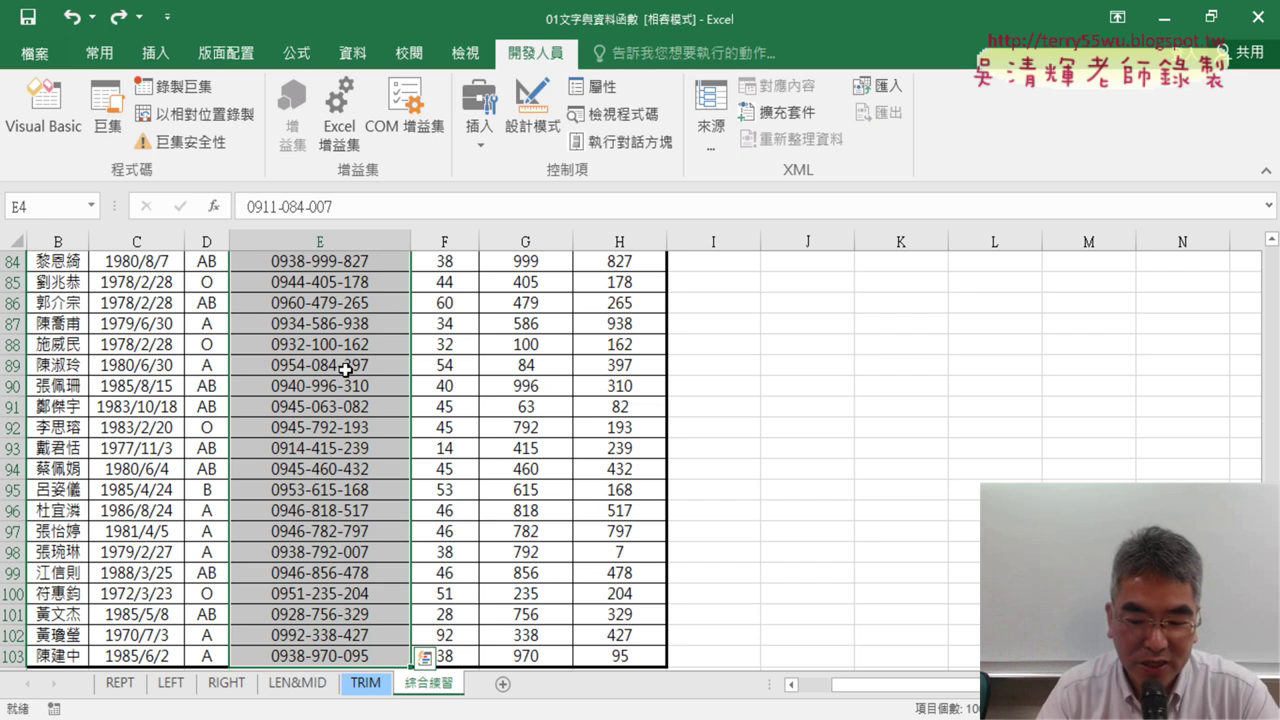
pyautogui.press('Delete')
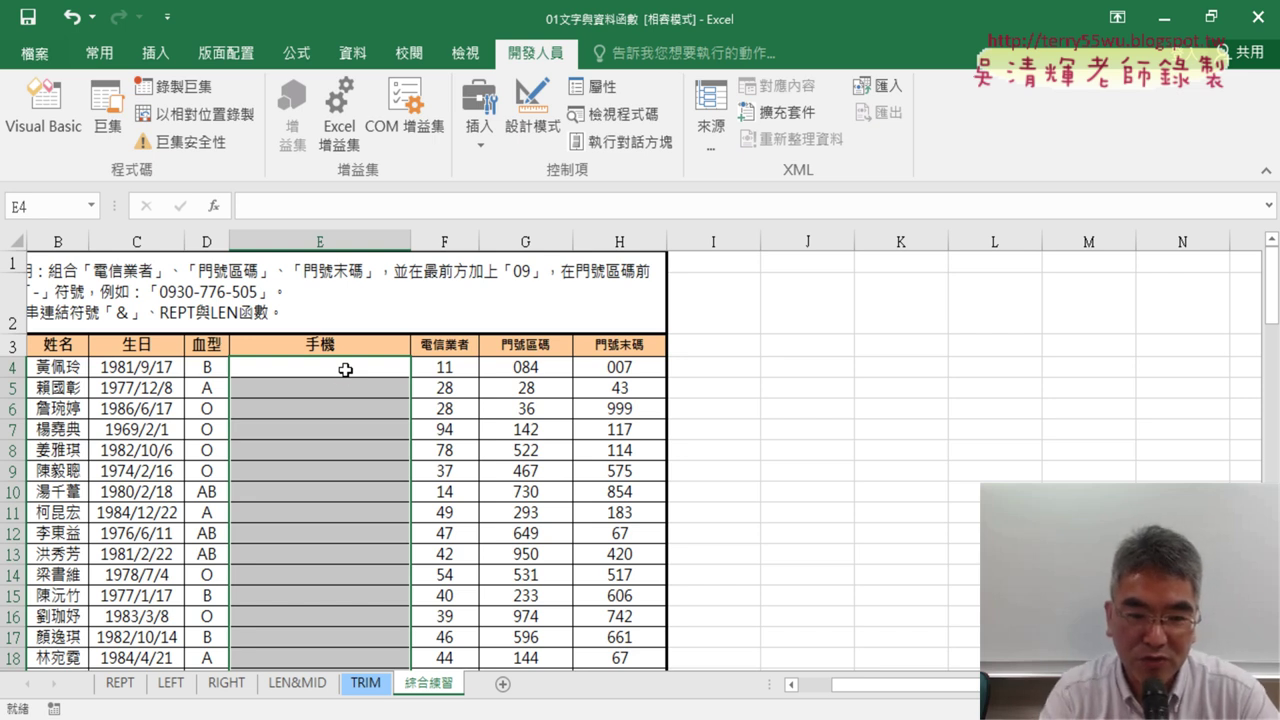
pyautogui.hotkey('ctrl', 'z')
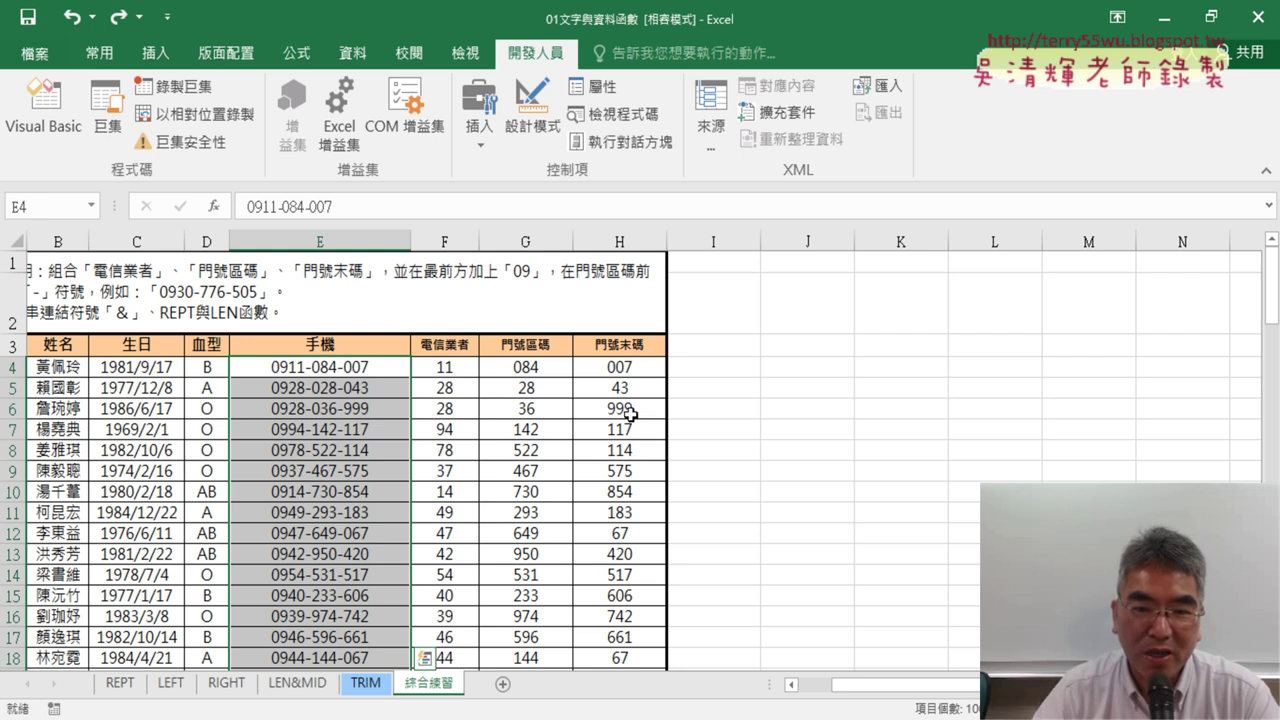
pyautogui.click(770, 403)
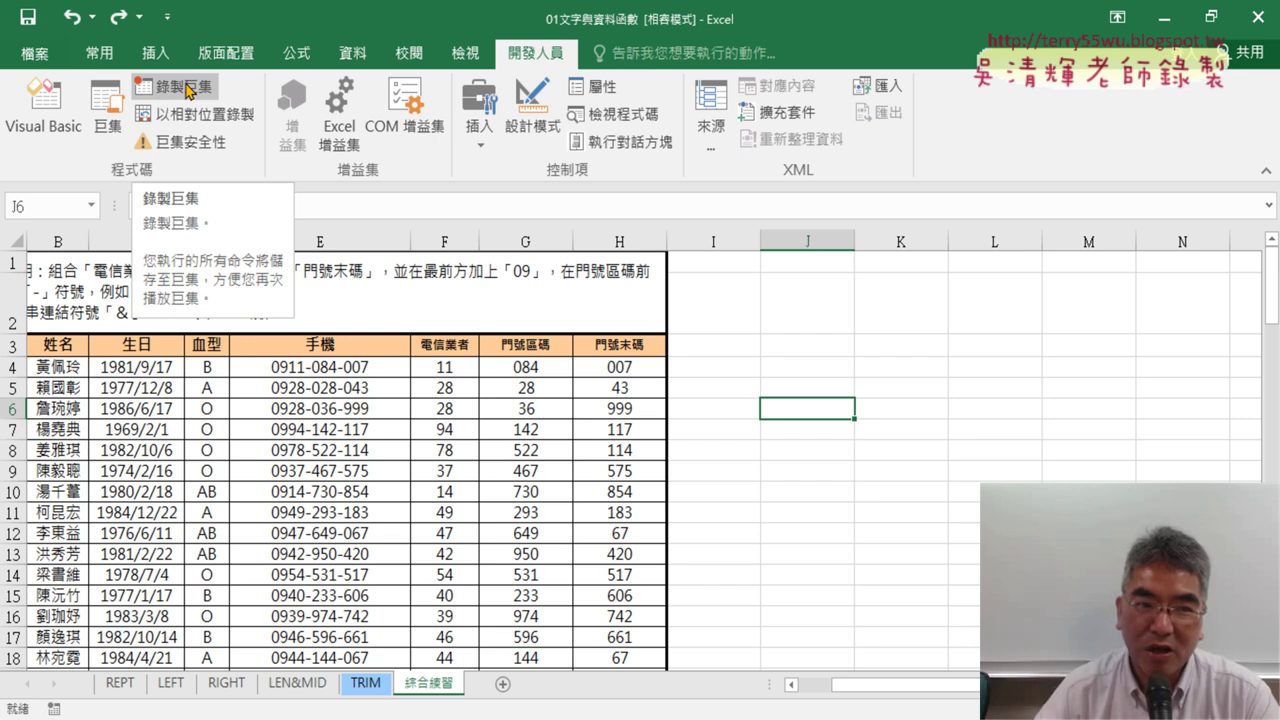
# Name the new macro 清除 in Record Macro and begin recording into this workbook.
pyautogui.click(186, 90)
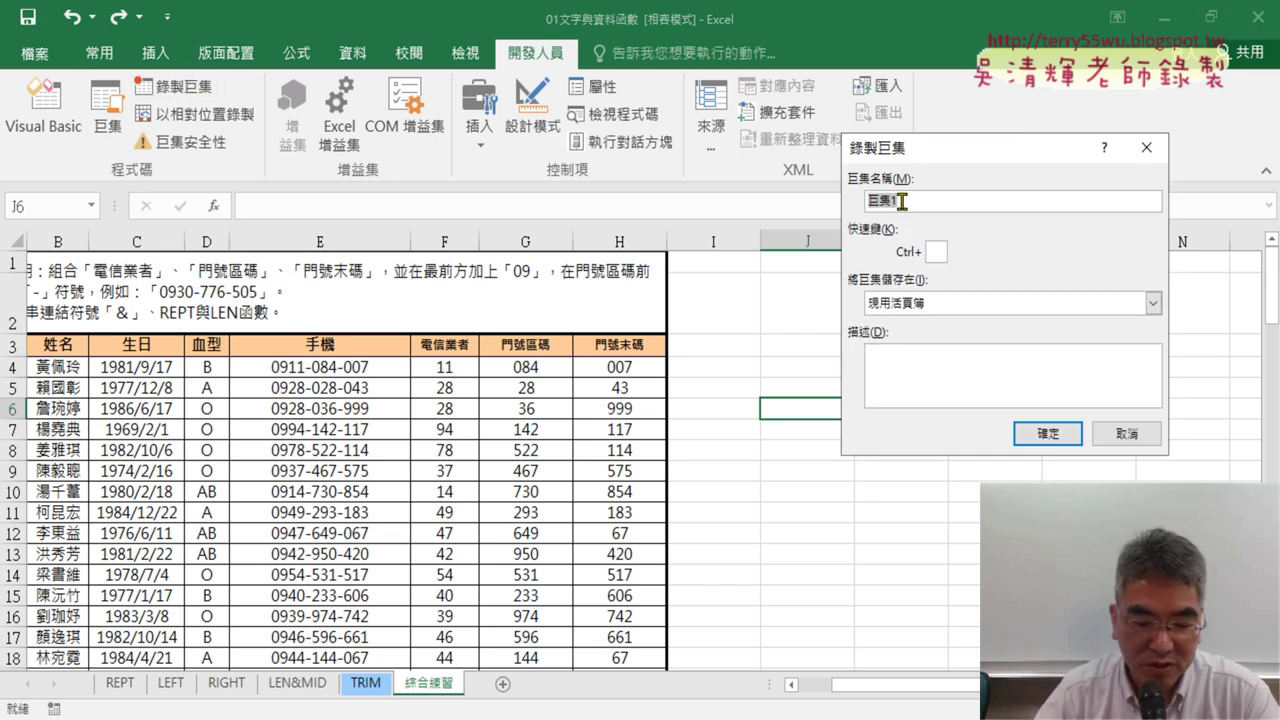
pyautogui.write('濤')
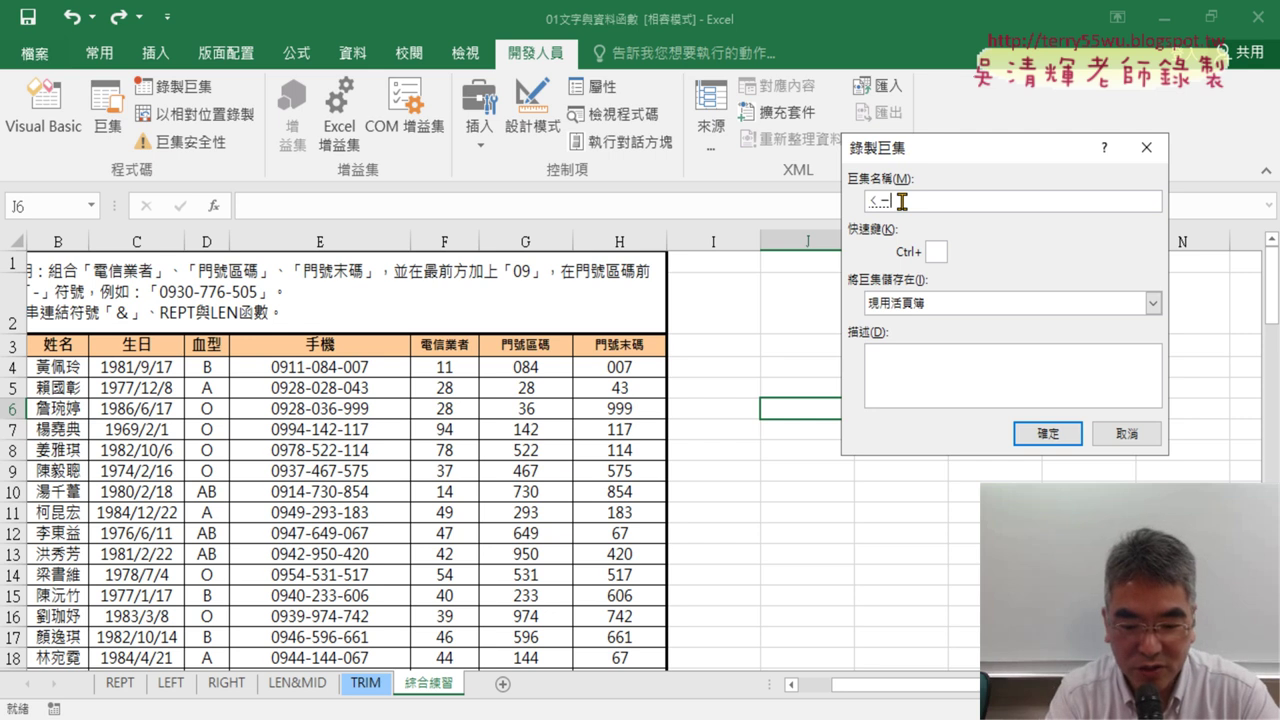
pyautogui.write('清除')
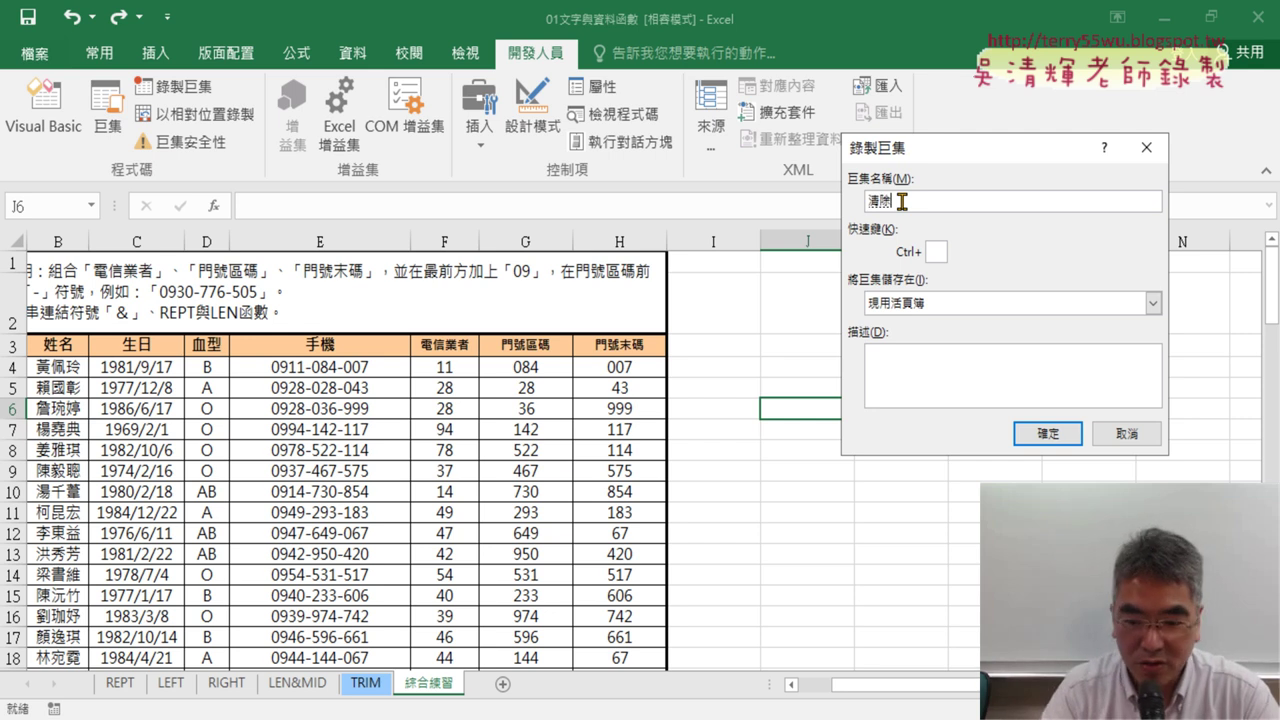
pyautogui.moveTo(902, 201); pyautogui.dragTo(866, 203)
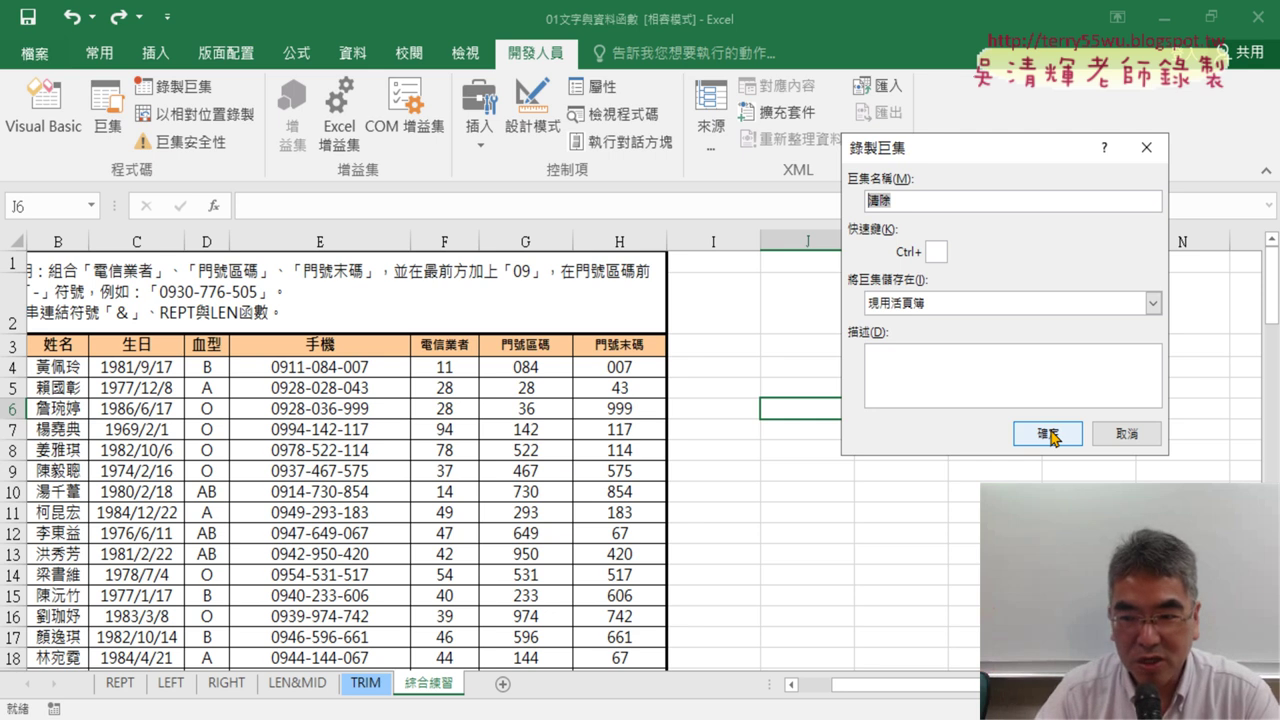
pyautogui.click(1050, 434)
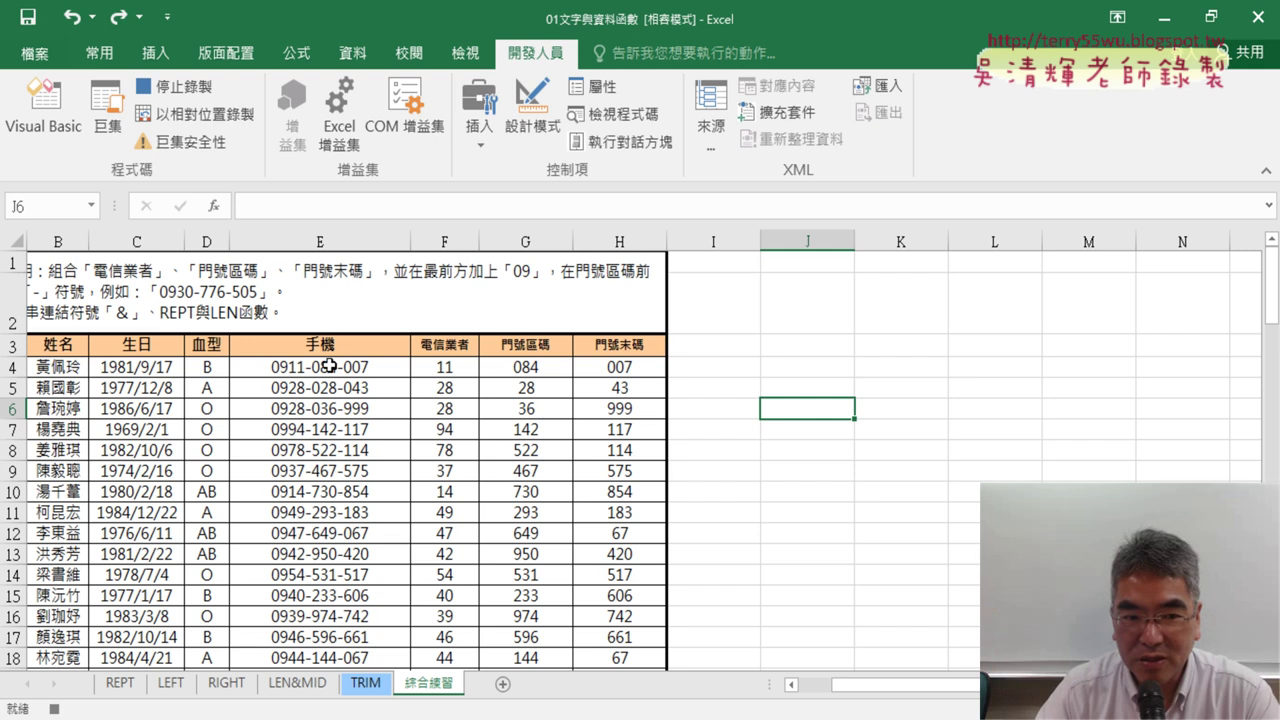
# Select E4 down to E103 and delete the phone numbers while recording.
pyautogui.click(329, 366)
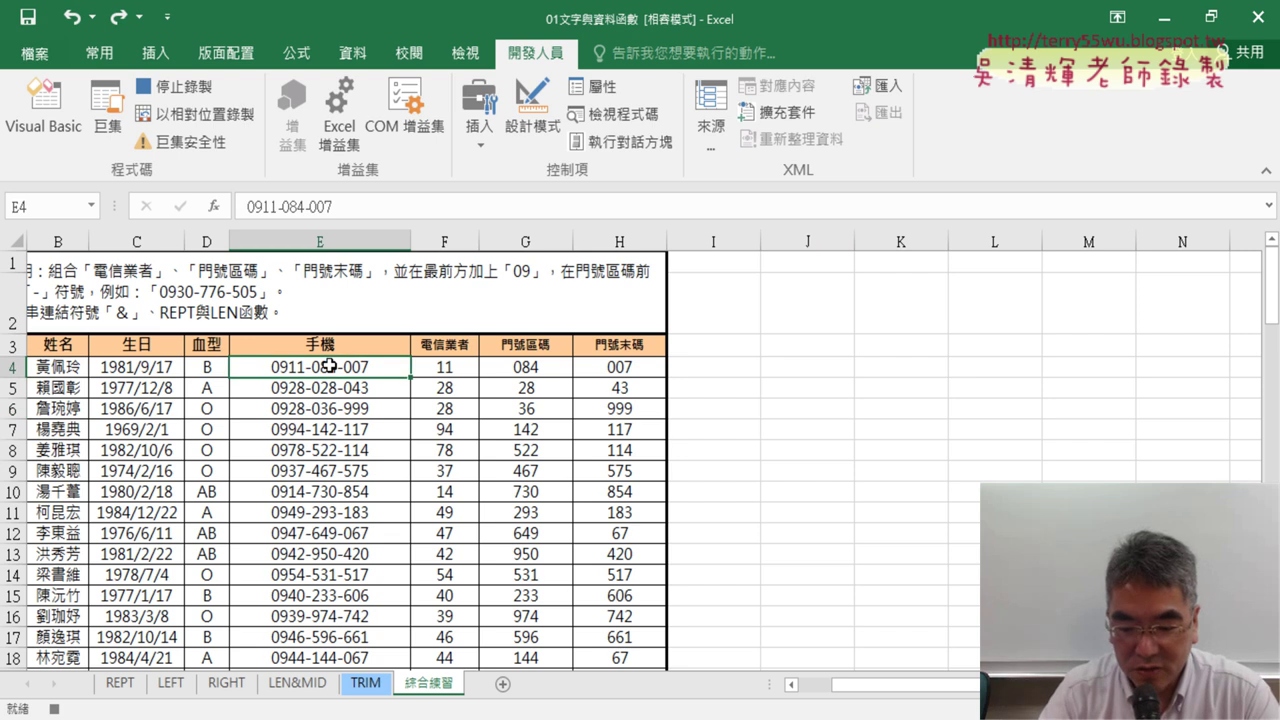
pyautogui.hotkey('ctrl', 'shift', 'Down')
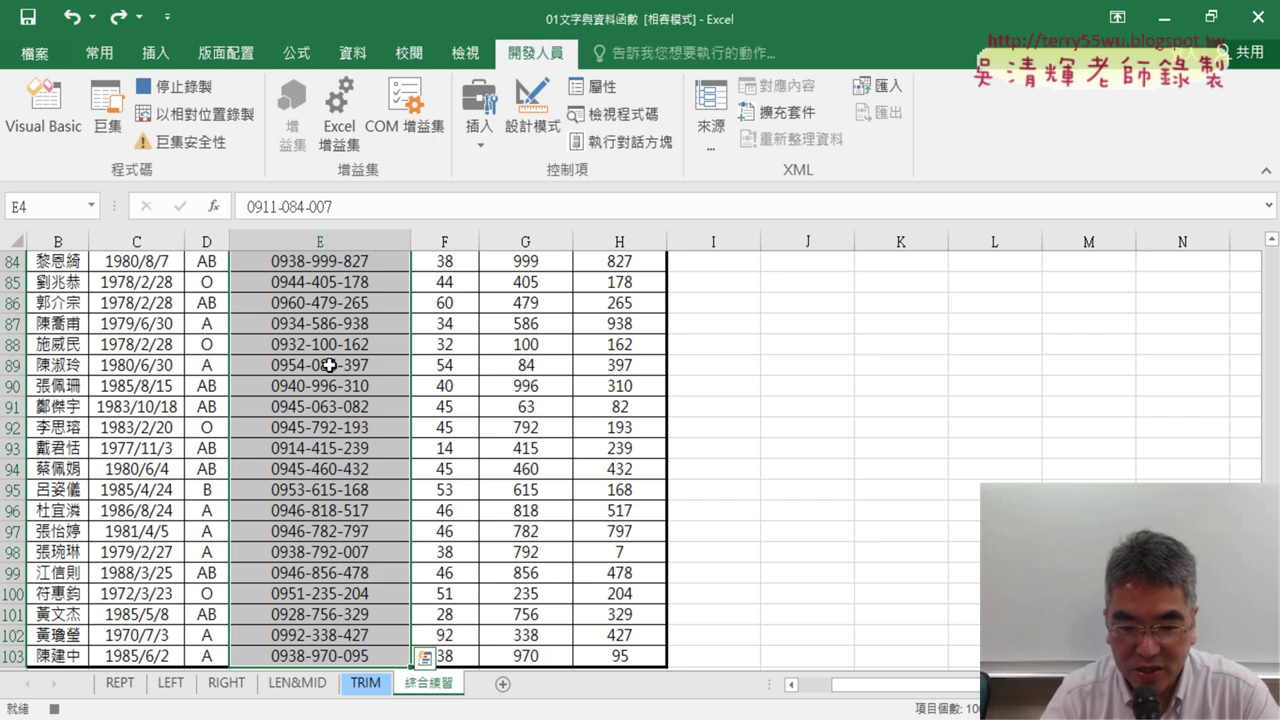
pyautogui.press('Delete')
pyautogui.scroll(20, 329, 365)
pyautogui.scroll(2, 329, 365)
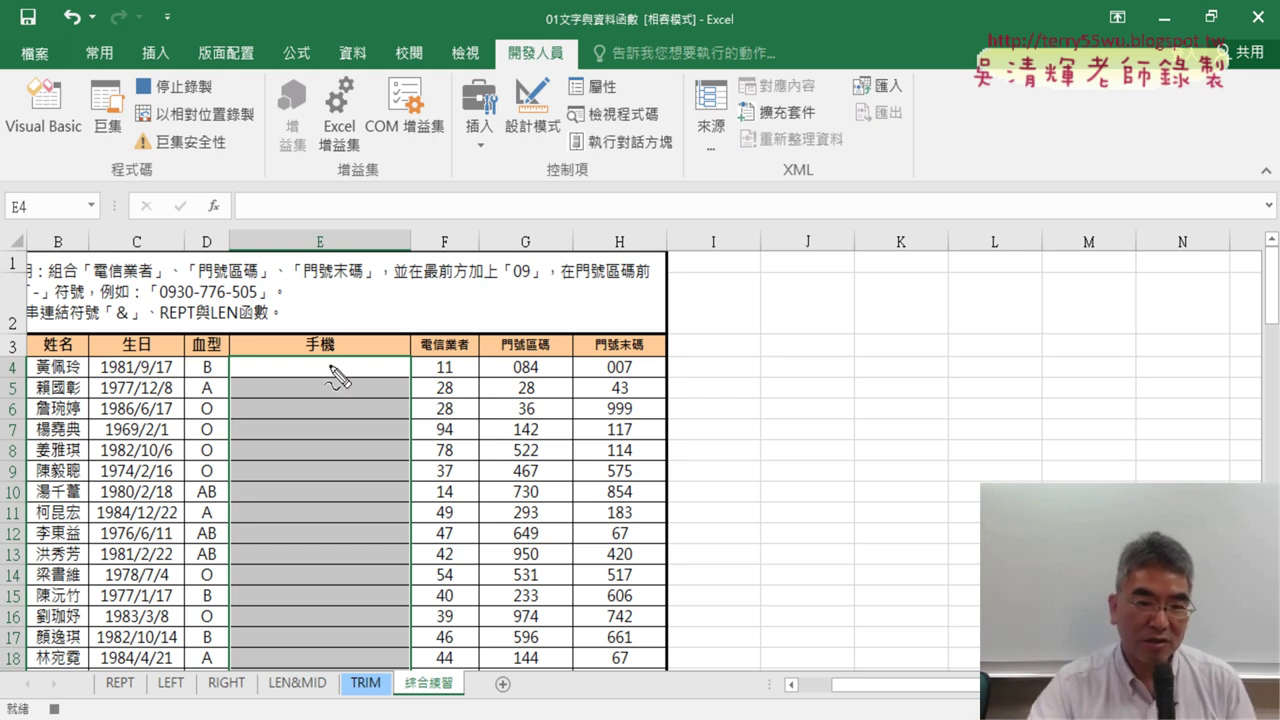
# Mark the Stop Recording button in red, clear the marks, and stop recording 清除.
pyautogui.moveTo(213, 107); pyautogui.dragTo(236, 98)
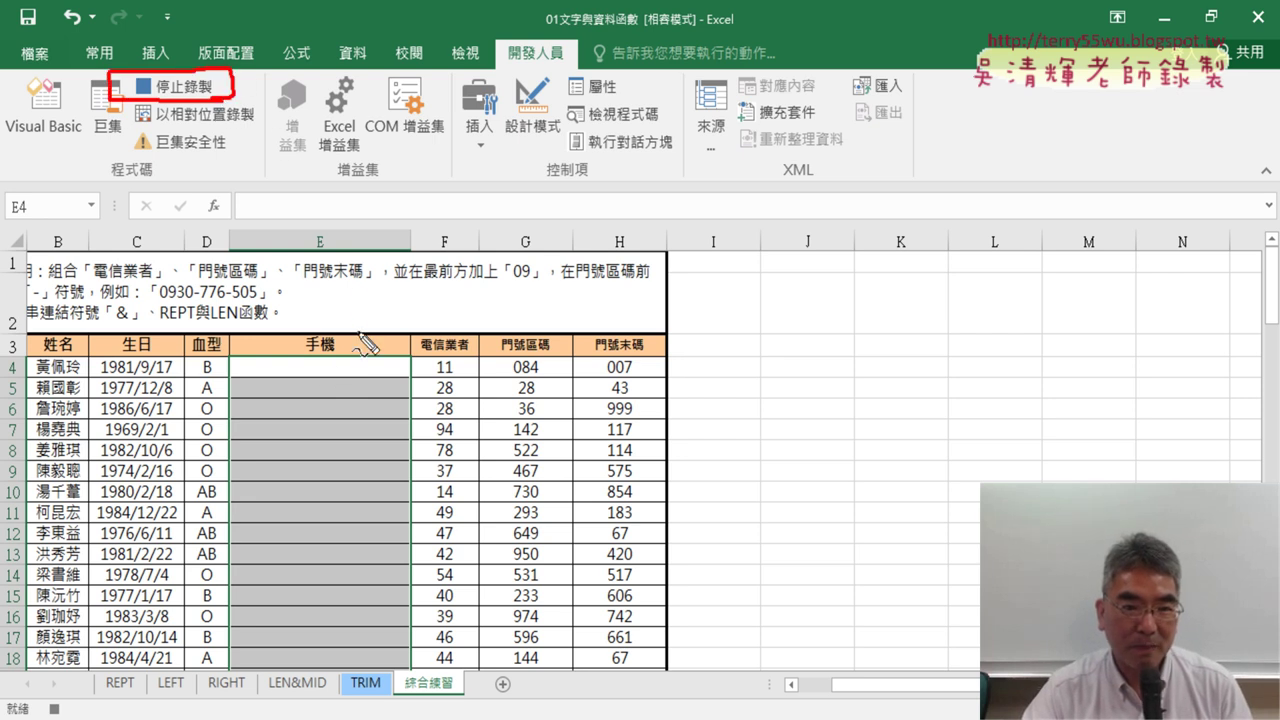
pyautogui.moveTo(358, 330)
pyautogui.mouseDown()
pyautogui.moveTo(225, 108)
pyautogui.moveTo(250, 118)
pyautogui.mouseUp()
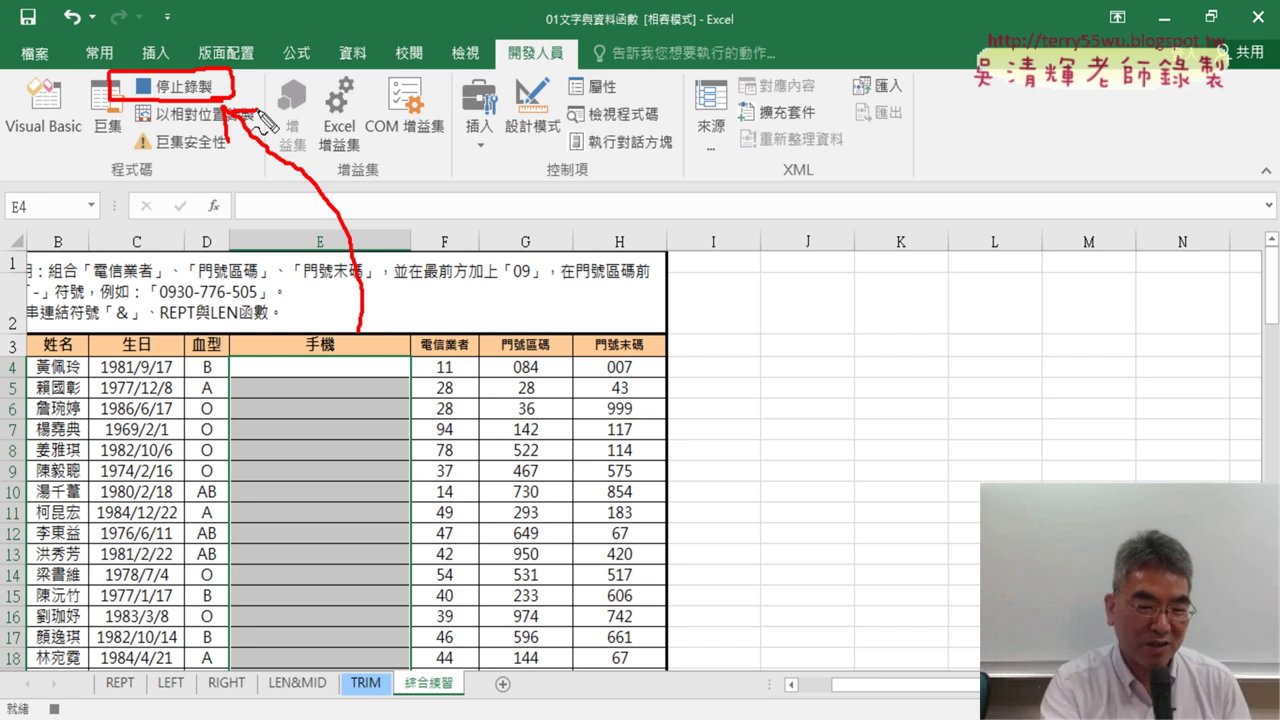
pyautogui.press('Escape')
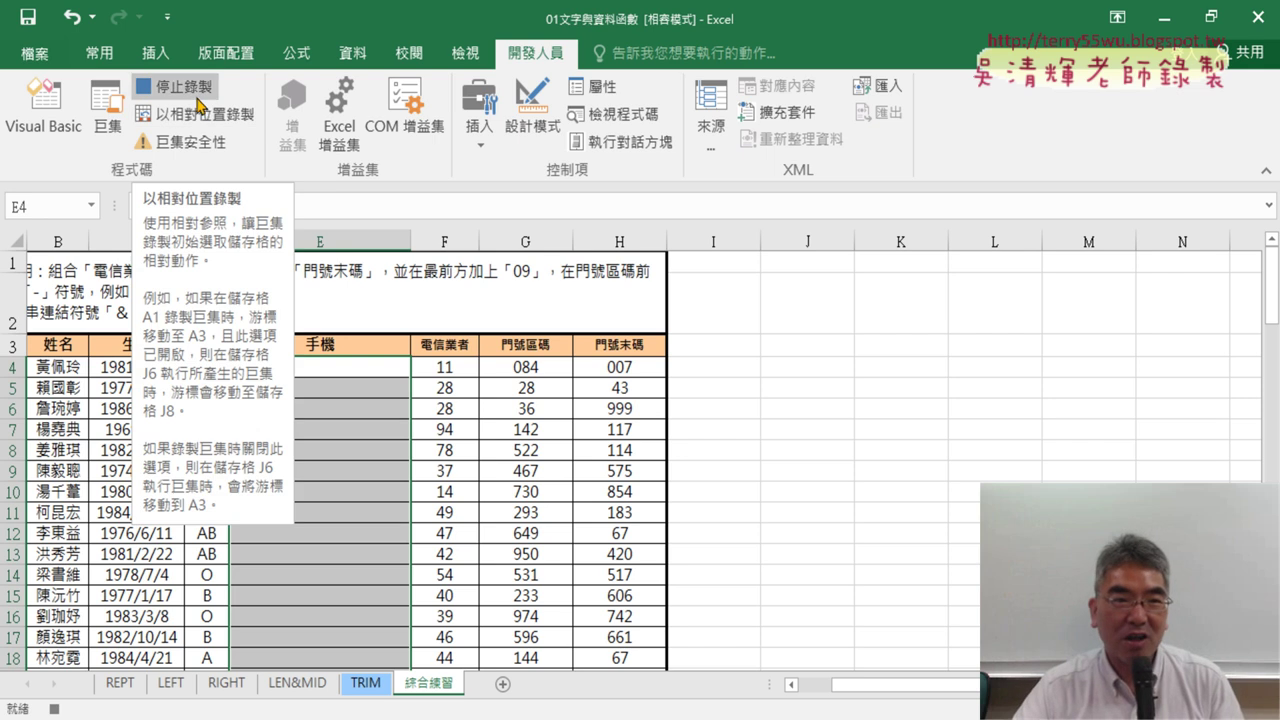
pyautogui.click(195, 90)
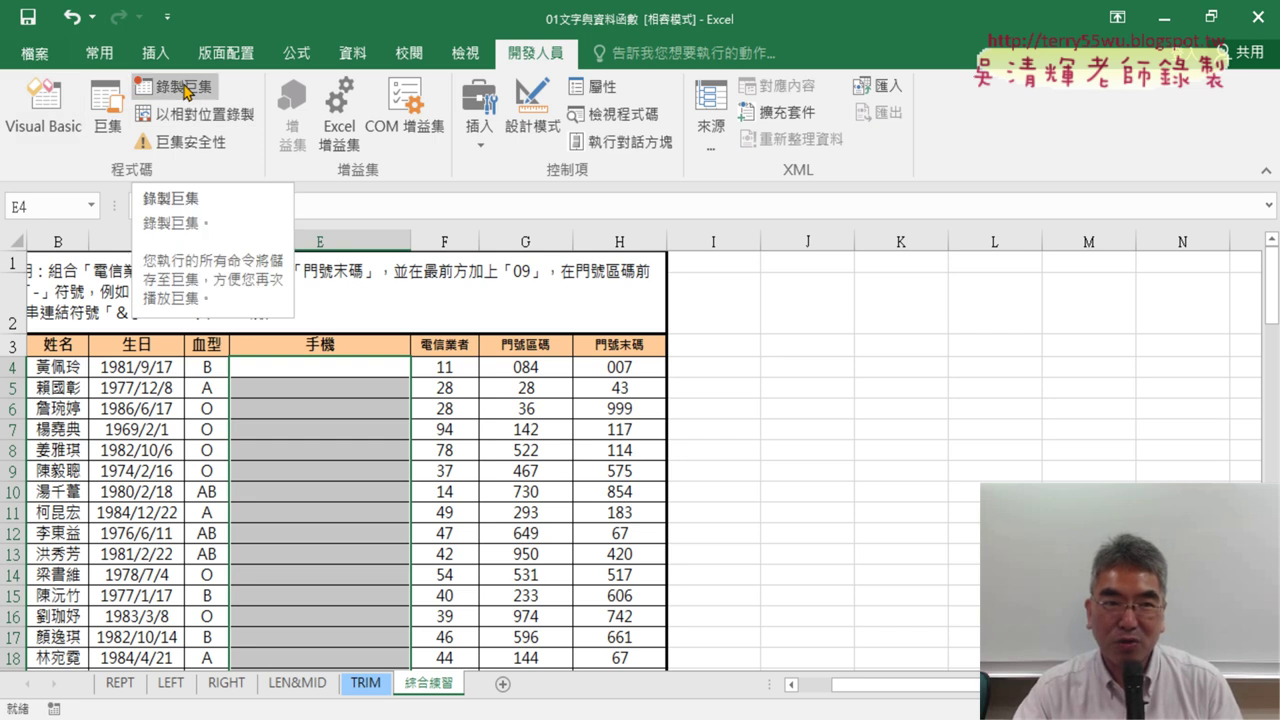
# Browse the 清除 and 手機 entries in the Macro list, then close it.
pyautogui.click(112, 120)
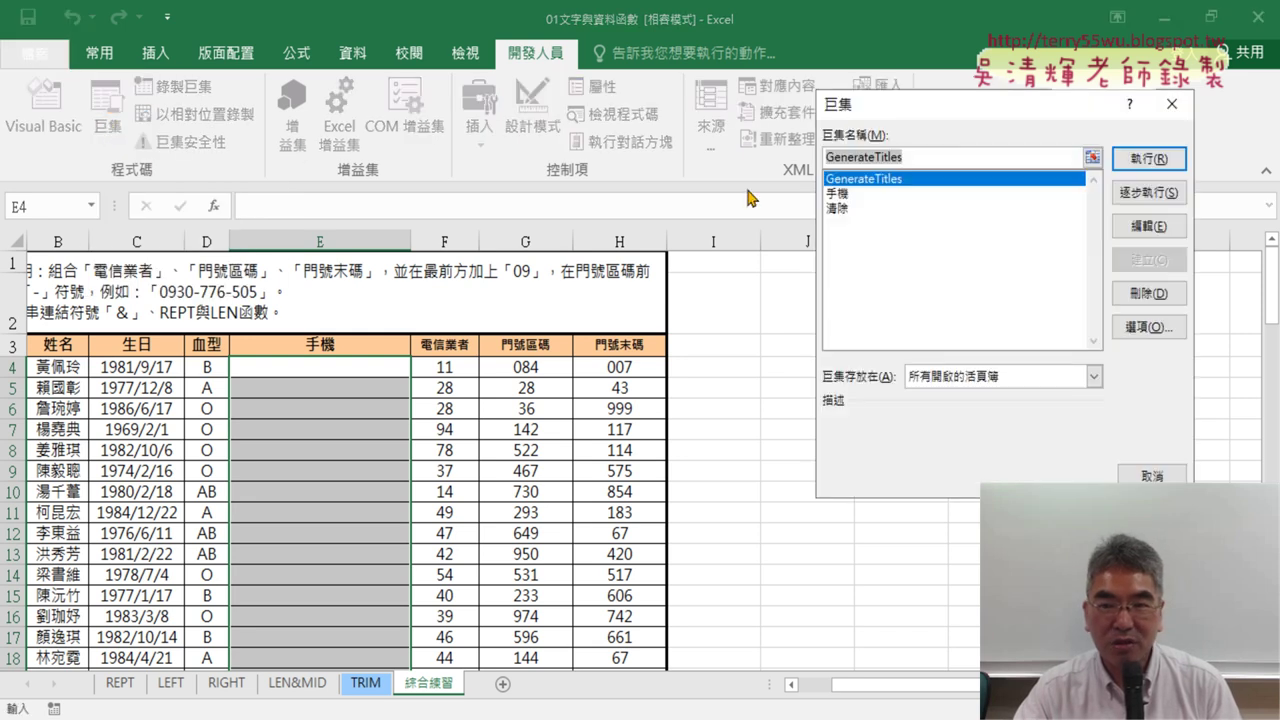
pyautogui.click(843, 210)
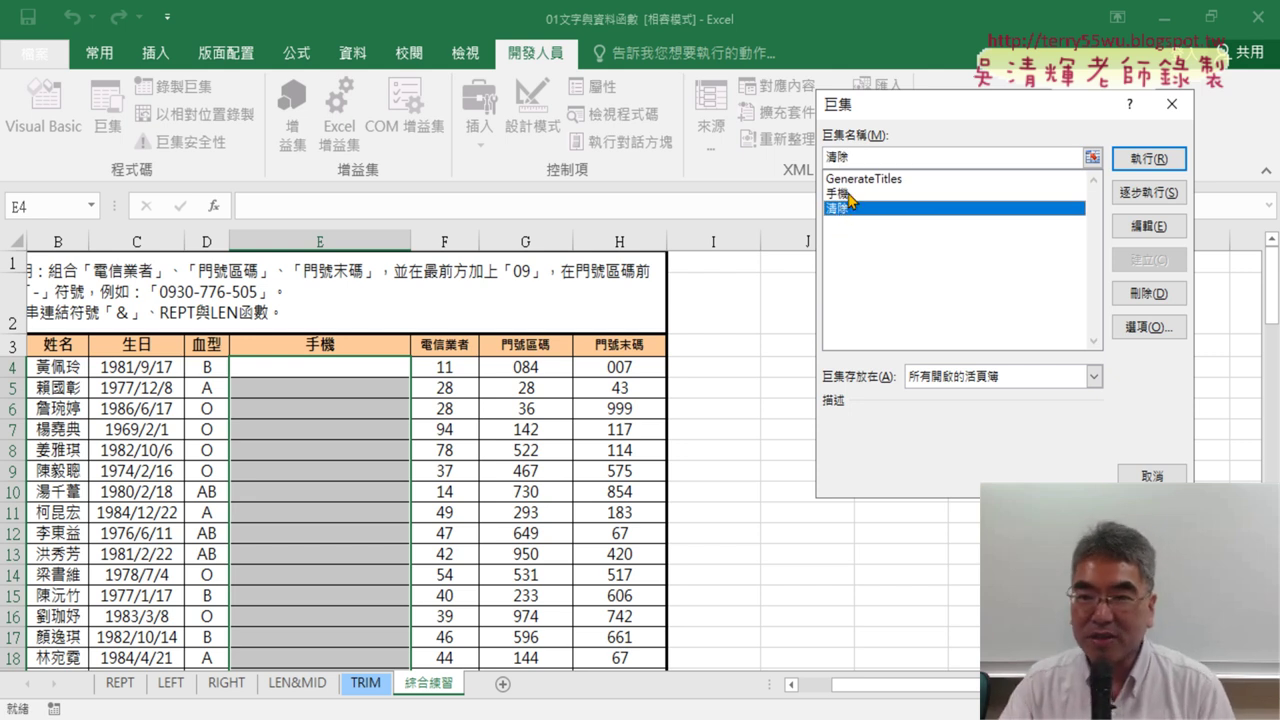
pyautogui.click(869, 194)
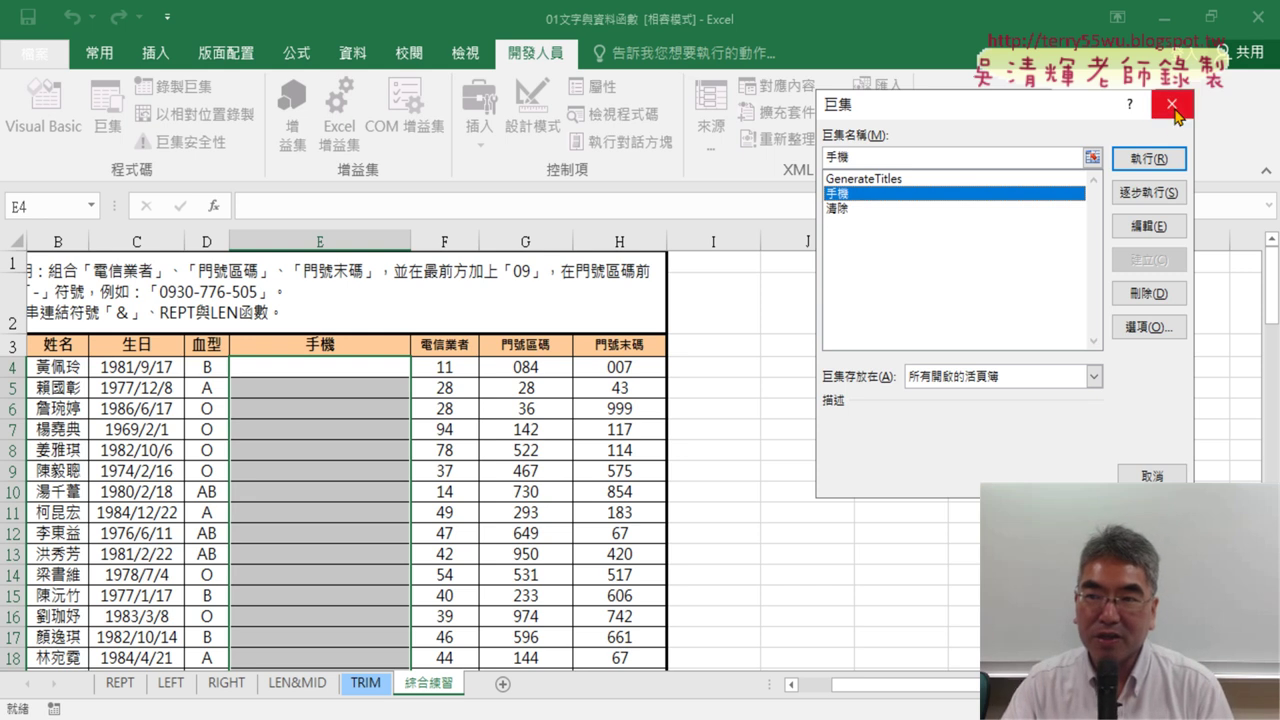
pyautogui.click(1148, 158)
# Point out the Sub 手機 line in the VBA editor, then reopen the Macro dialog.
pyautogui.click(44, 105)
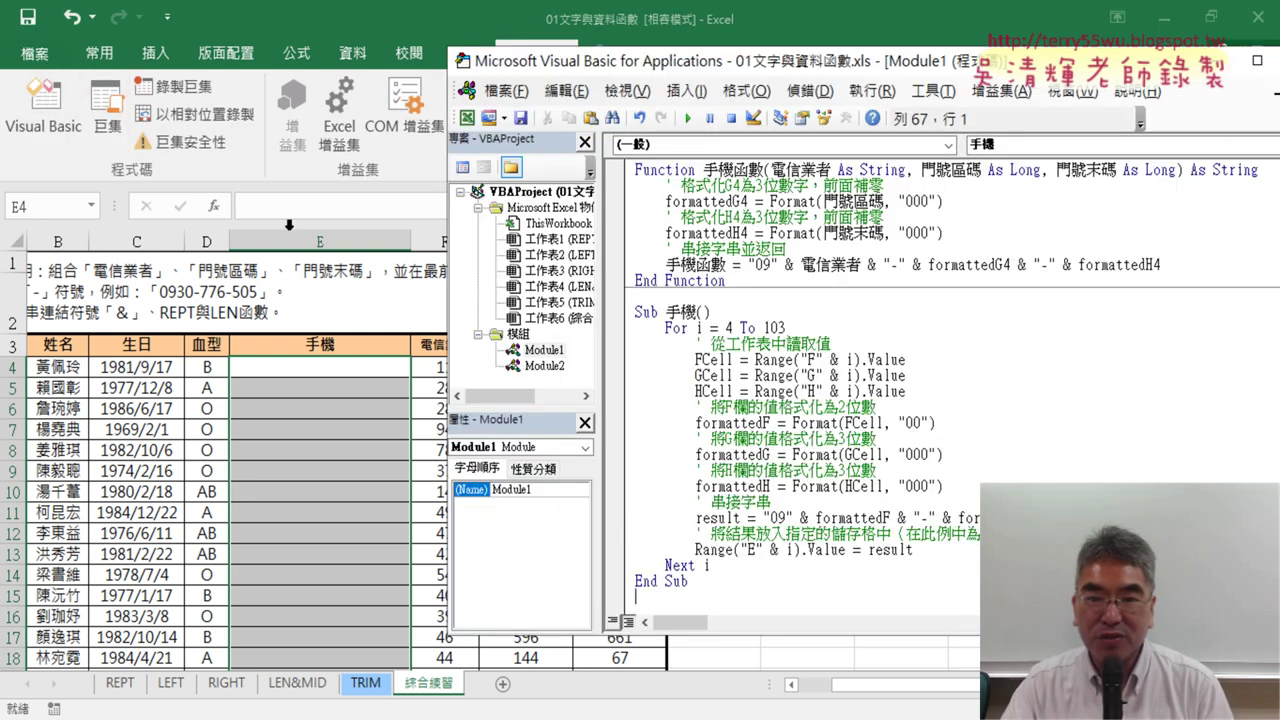
pyautogui.moveTo(633, 313); pyautogui.dragTo(738, 314)
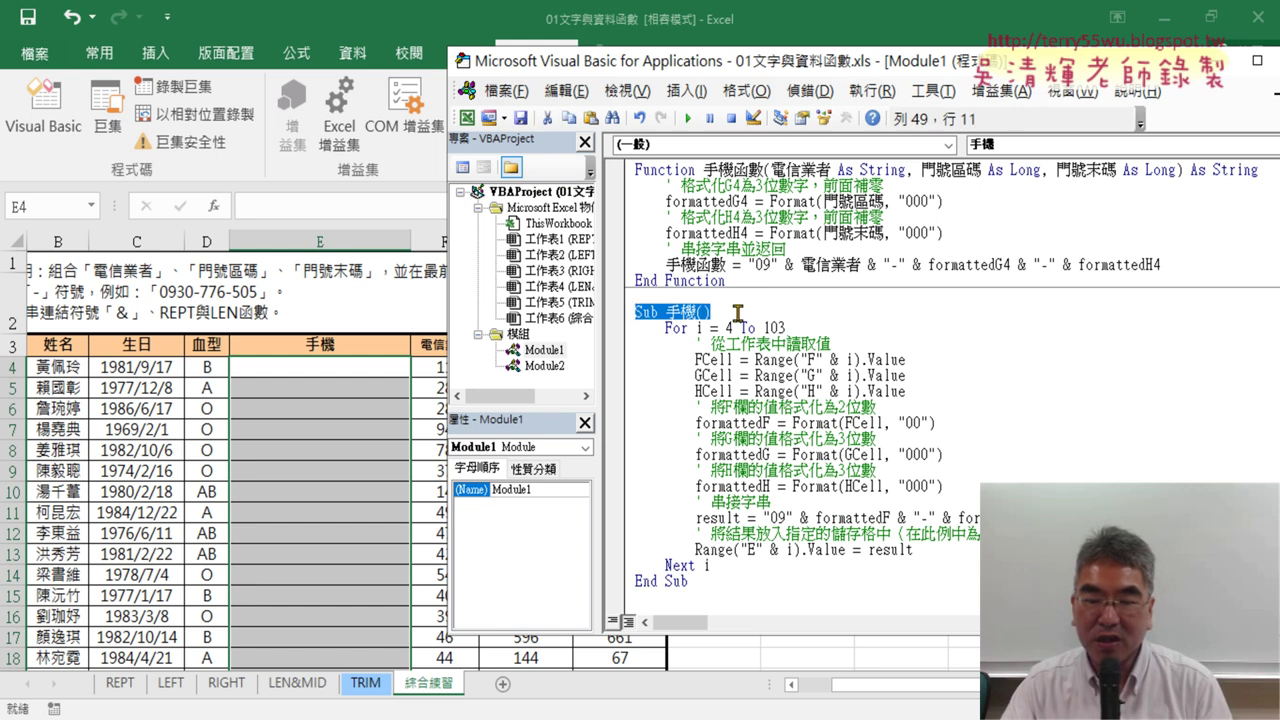
pyautogui.click(762, 407)
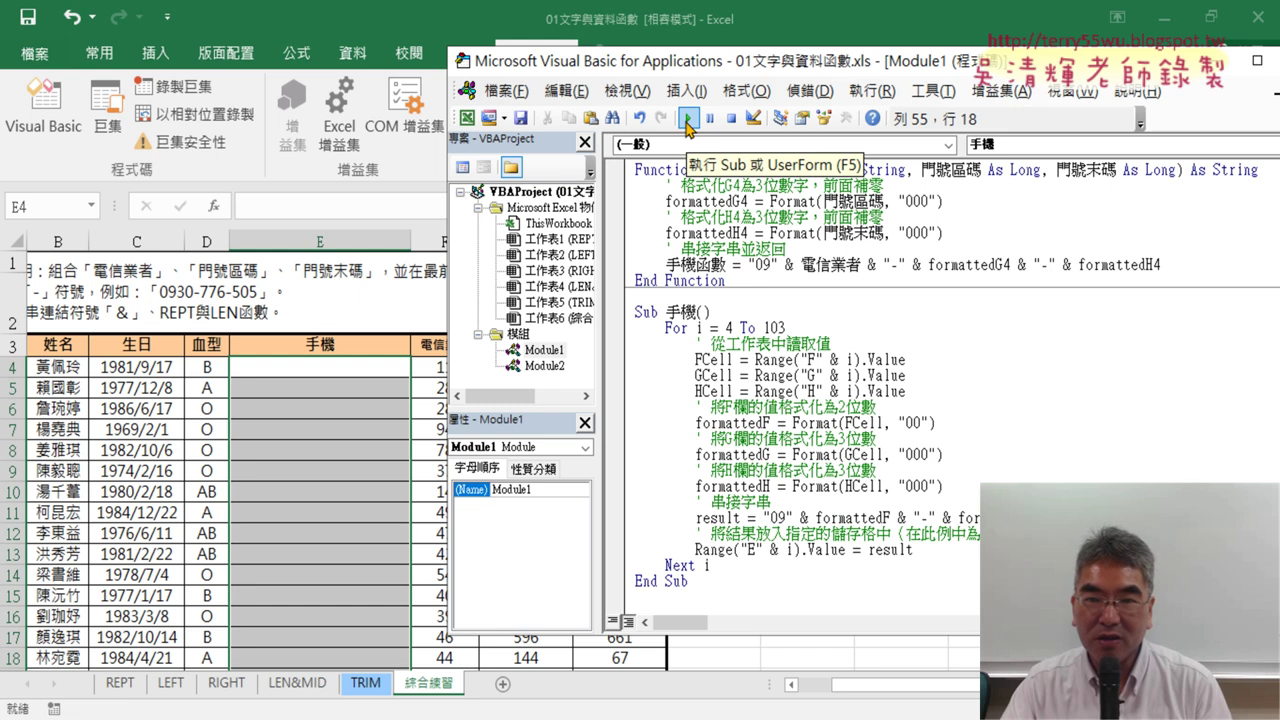
pyautogui.click(103, 123)
# Run 手機 to fill column E with phone numbers, then run 清除 to empty it.
pyautogui.click(838, 195)
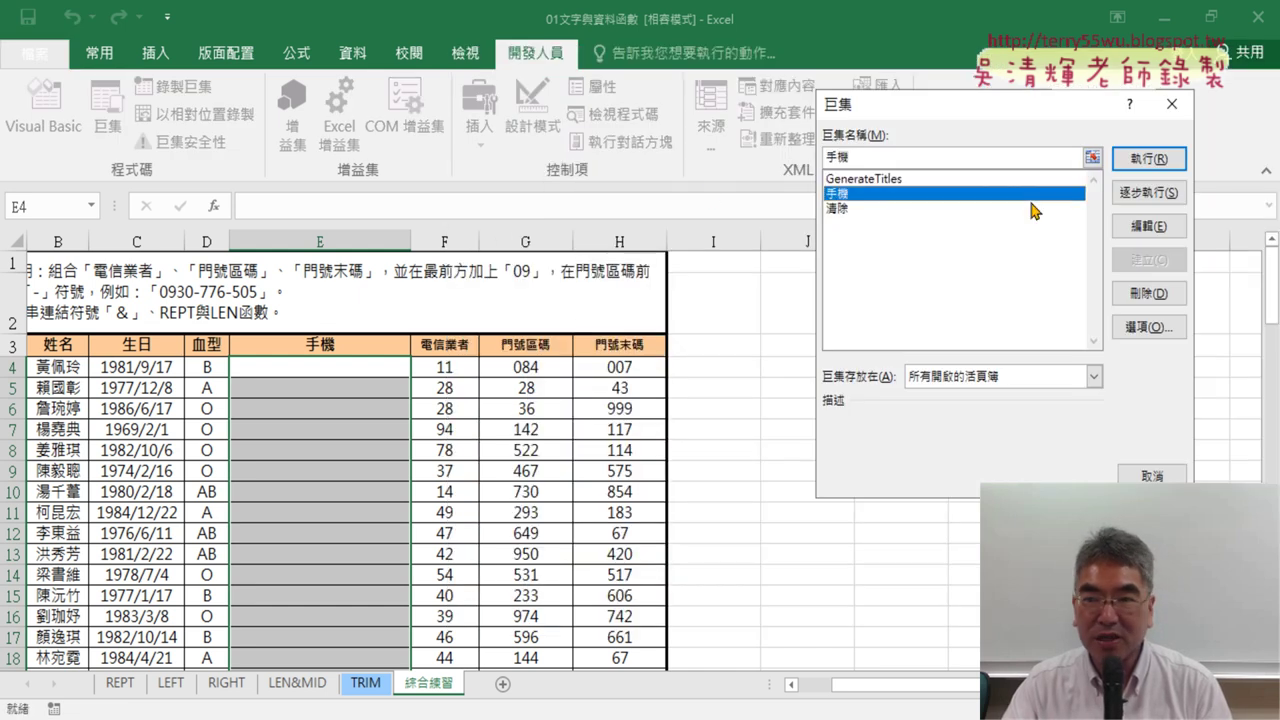
pyautogui.click(1150, 159)
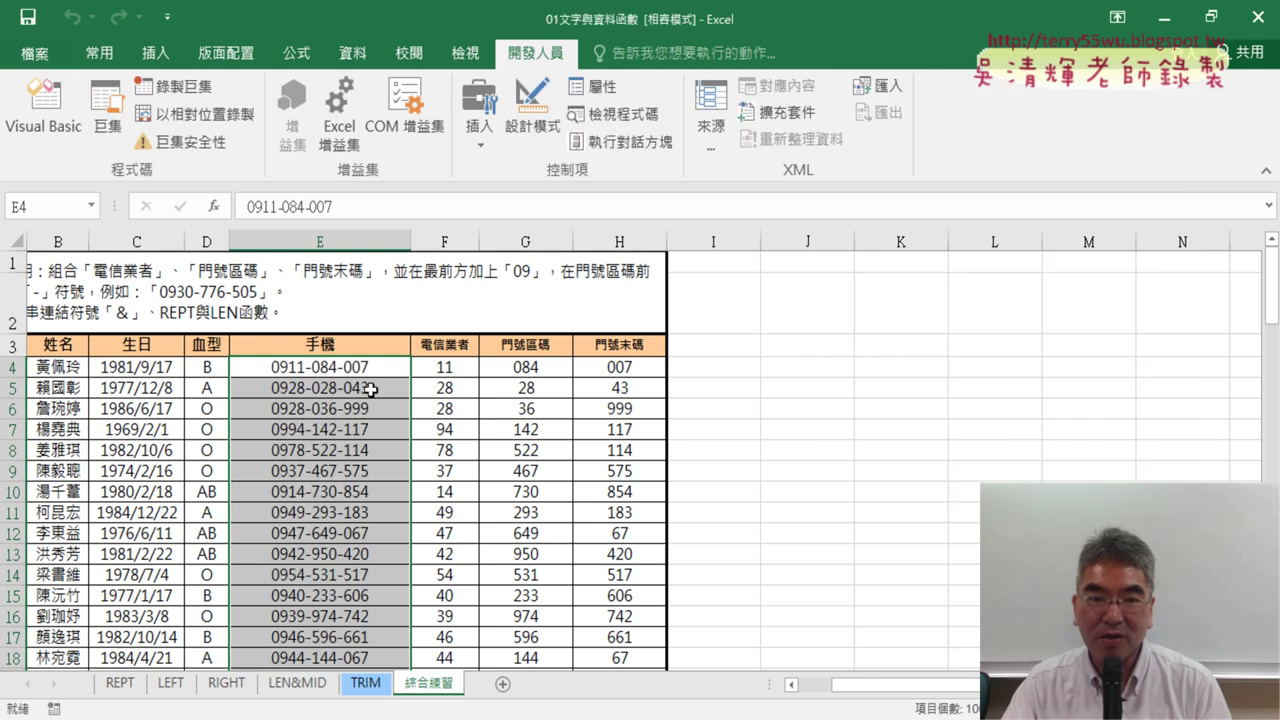
pyautogui.click(107, 115)
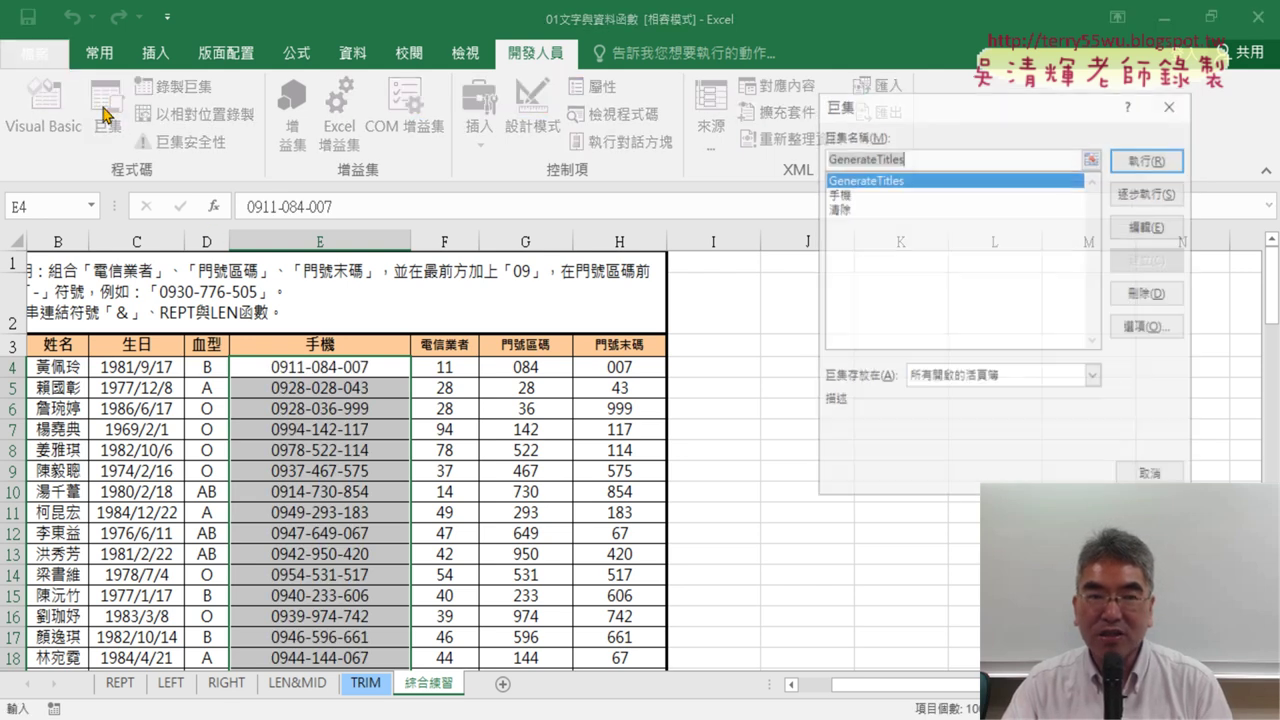
pyautogui.click(843, 212)
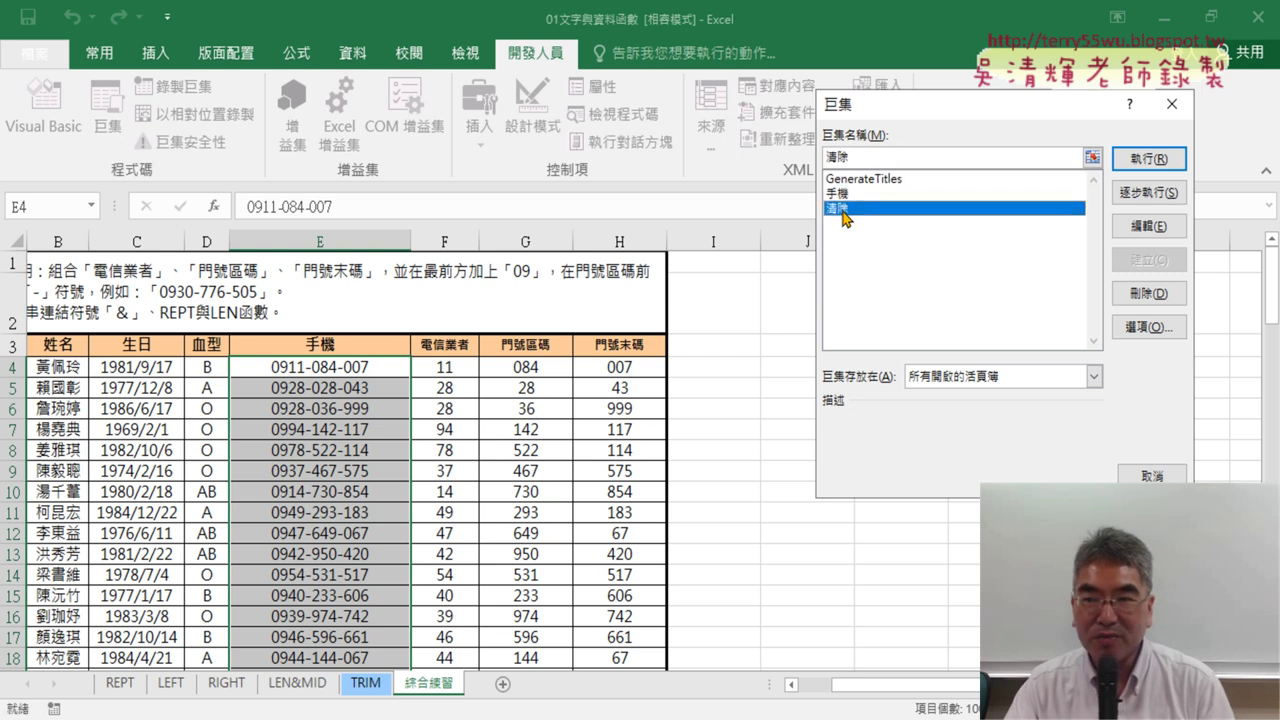
pyautogui.click(1147, 160)
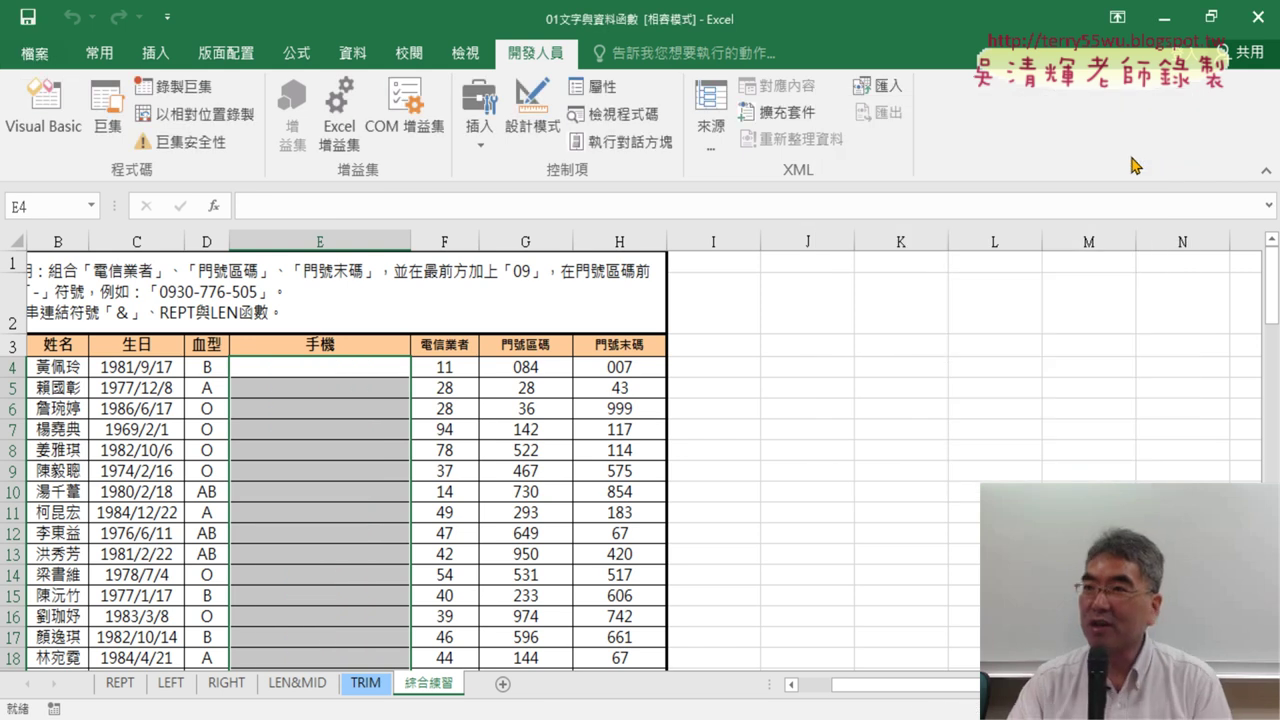
# Run 手機 and 清除 once more, leaving column E blank again.
pyautogui.click(107, 115)
pyautogui.click(849, 194)
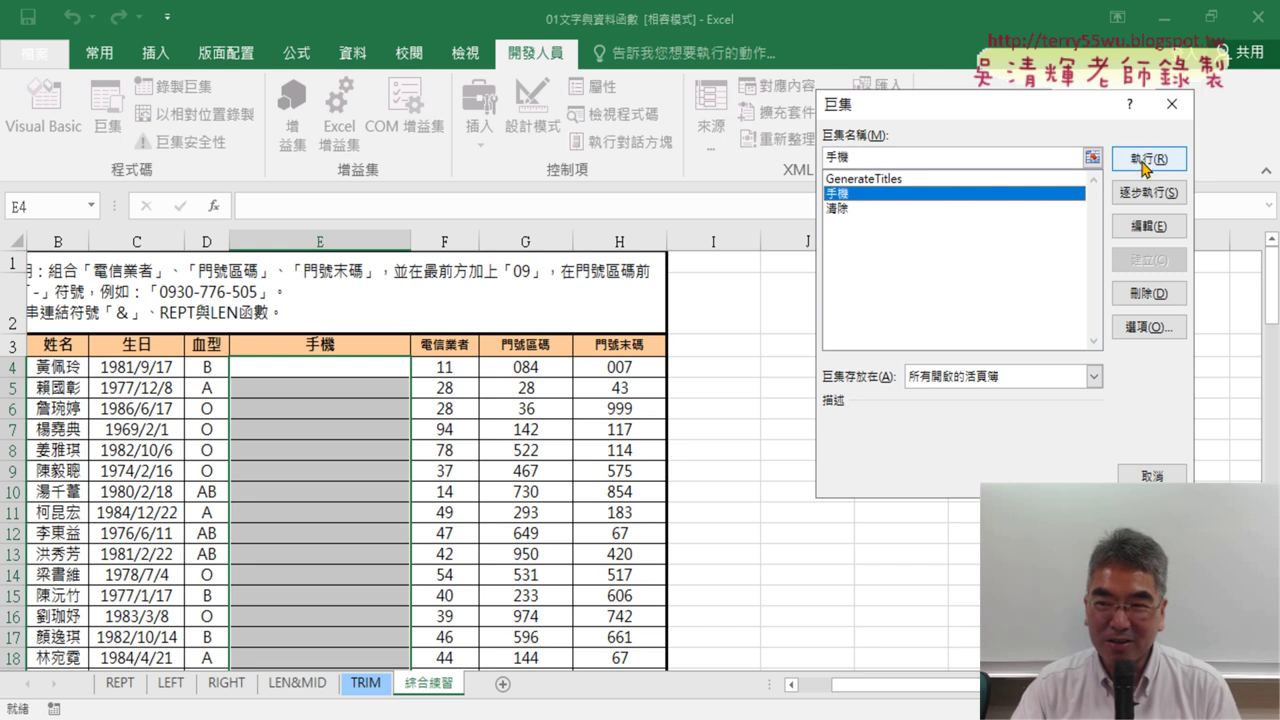
pyautogui.click(1147, 160)
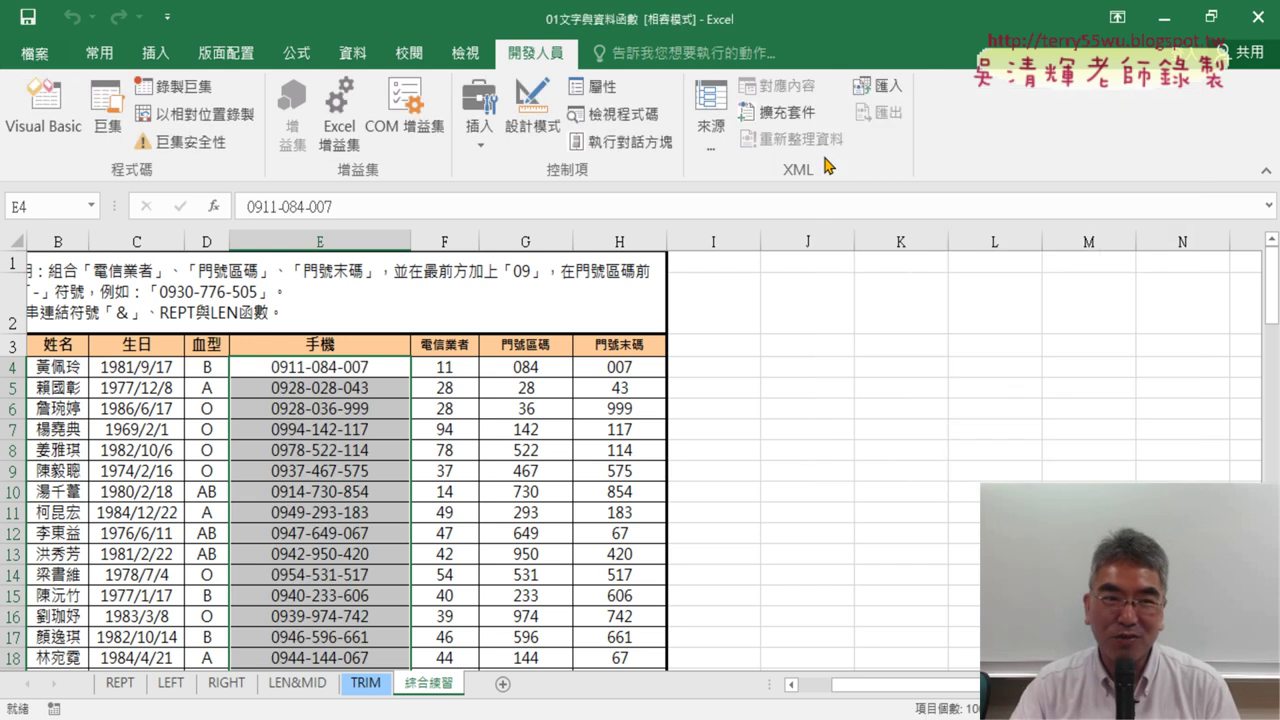
pyautogui.click(107, 115)
pyautogui.click(846, 209)
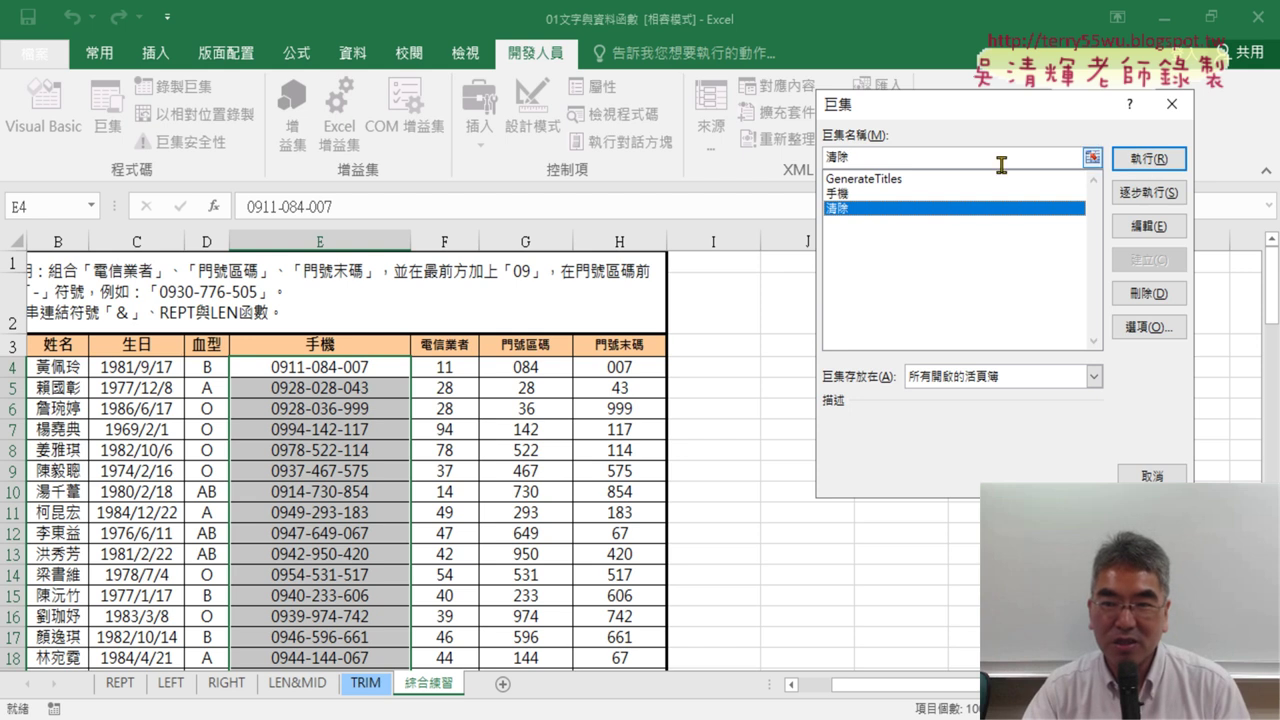
pyautogui.click(1151, 159)
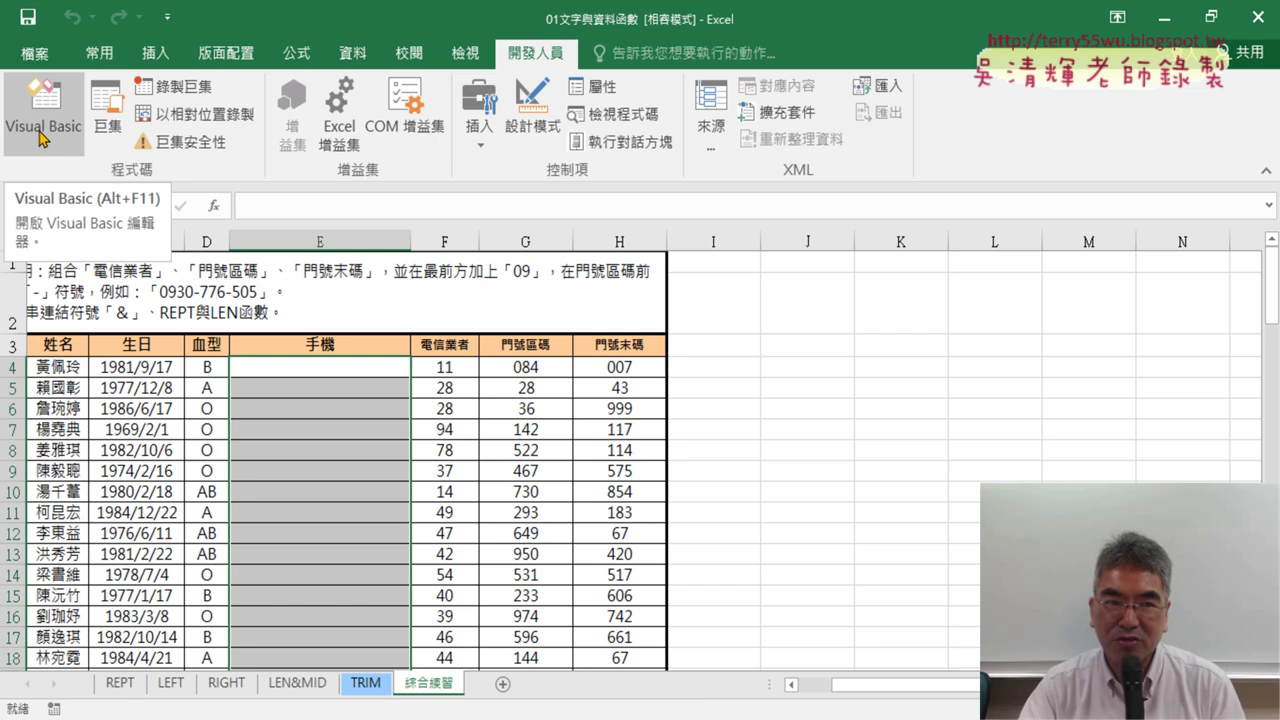
# Open the VBA editor, mark Module2 in red, and display its recorded Sub 清除 code.
pyautogui.click(42, 137)
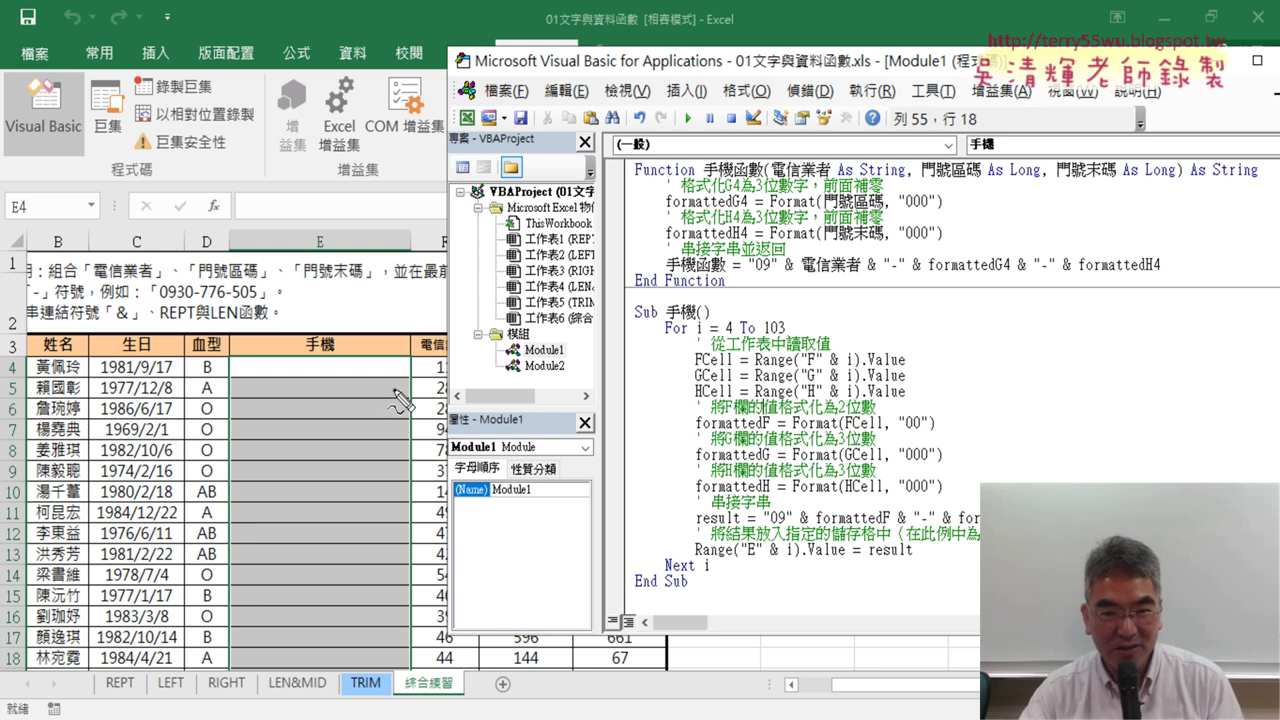
pyautogui.moveTo(560, 368); pyautogui.dragTo(580, 368)
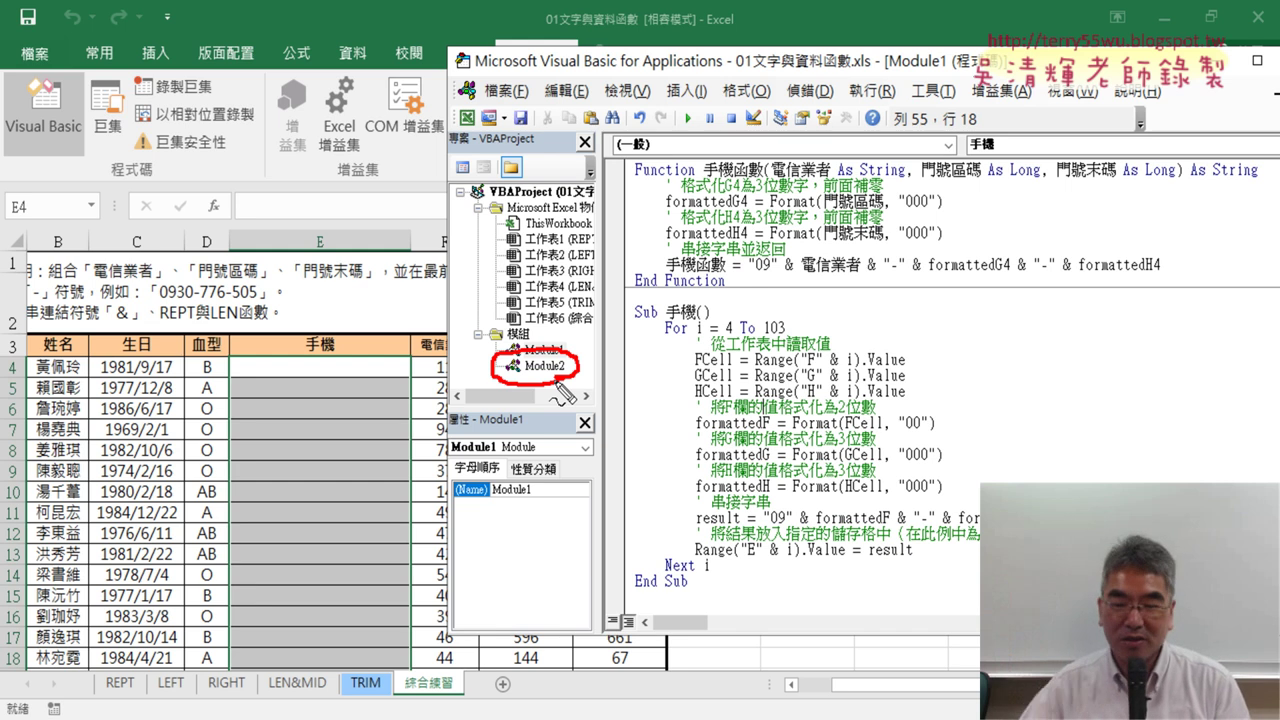
pyautogui.moveTo(200, 78)
pyautogui.mouseDown()
pyautogui.moveTo(205, 122)
pyautogui.moveTo(463, 352)
pyautogui.moveTo(487, 358)
pyautogui.mouseUp()
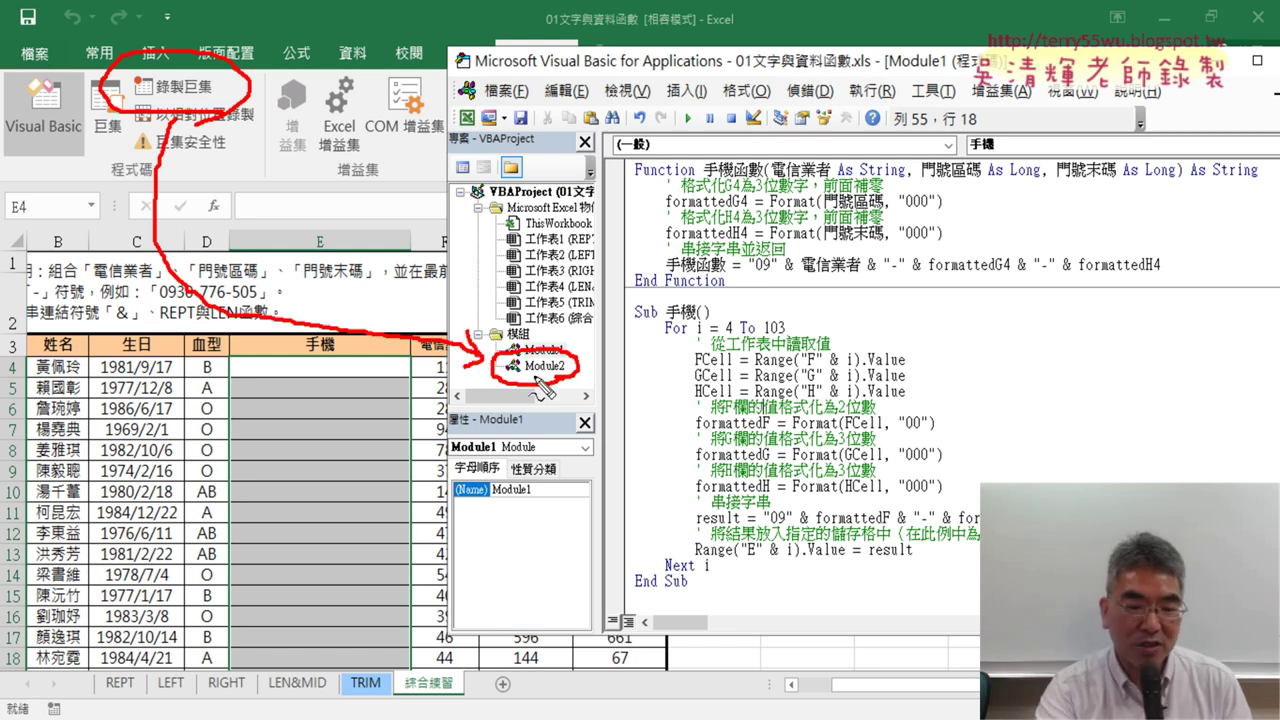
pyautogui.press('Escape')
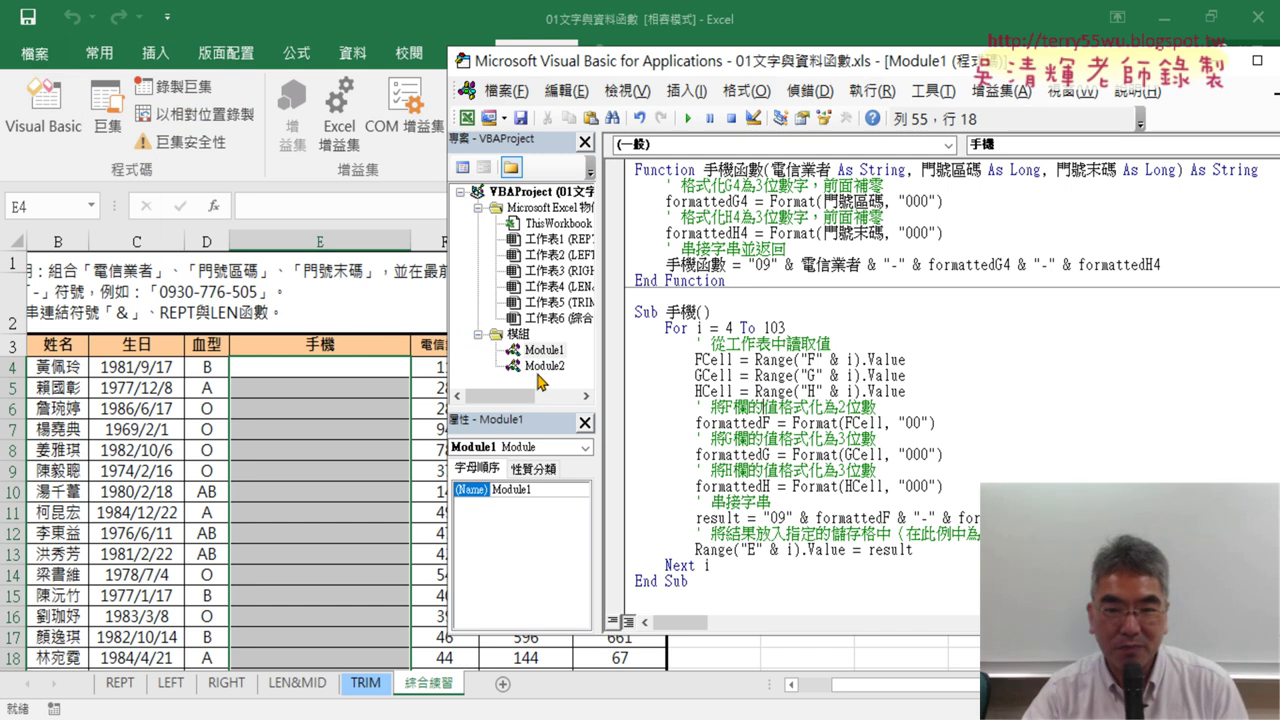
pyautogui.doubleClick(540, 367)
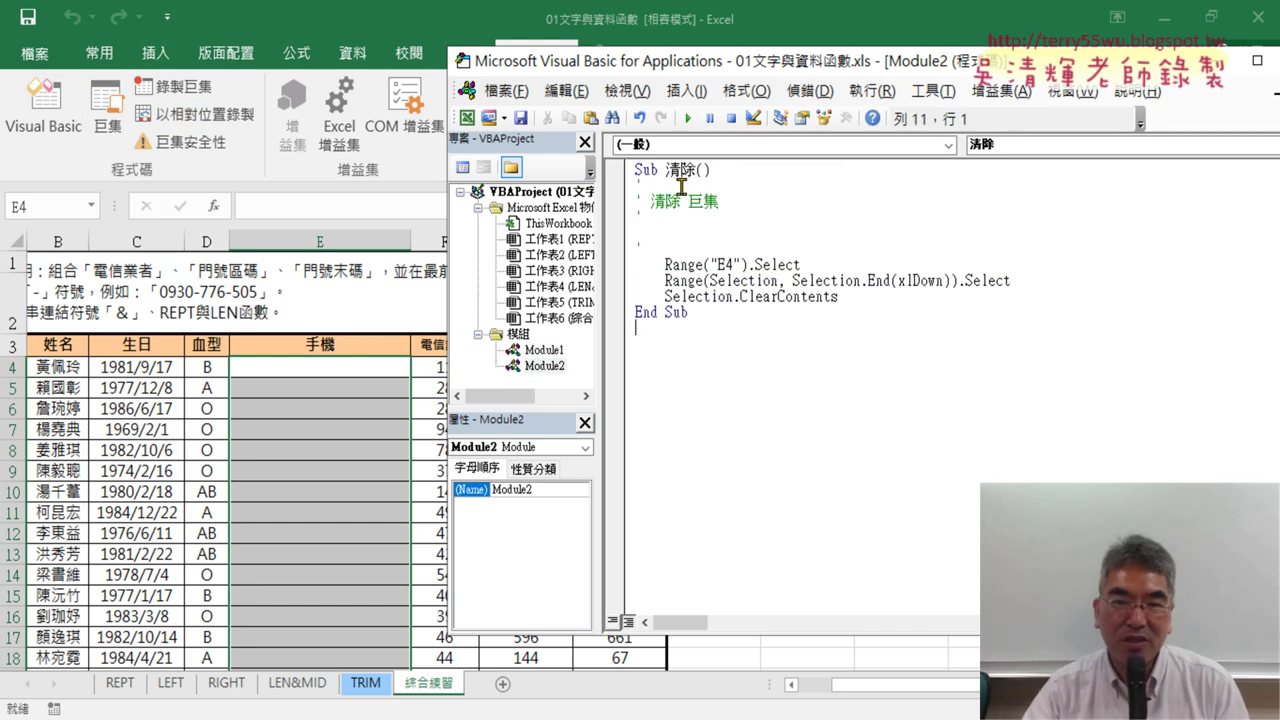
# Delete the auto-generated comment block under Sub 清除() and indent the empty line.
pyautogui.moveTo(665, 170); pyautogui.dragTo(700, 170)
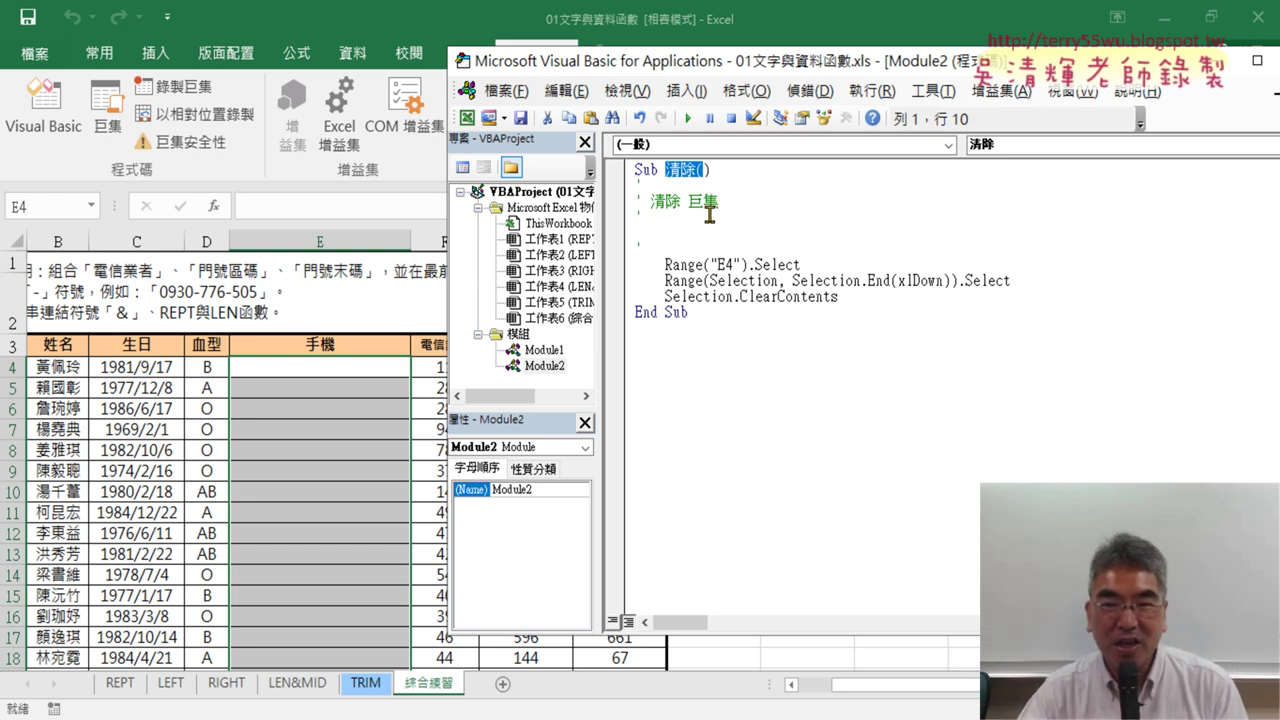
pyautogui.moveTo(637, 190); pyautogui.dragTo(689, 245)
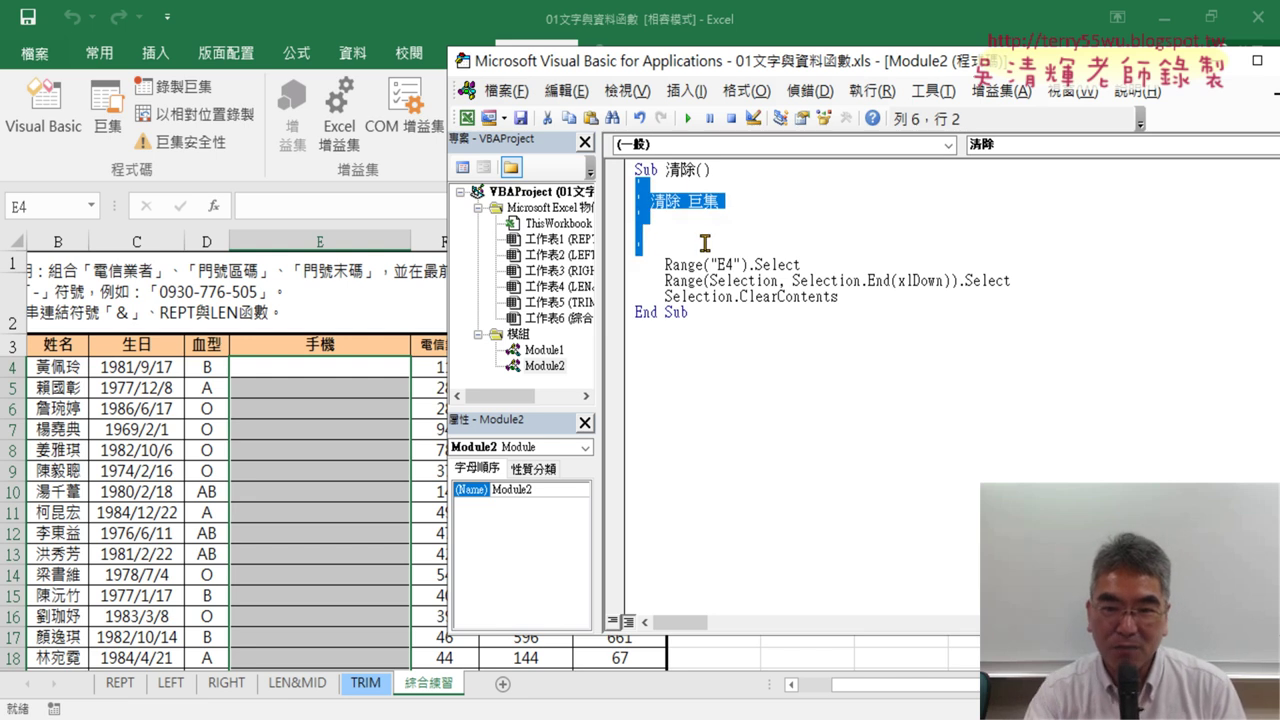
pyautogui.press('Delete')
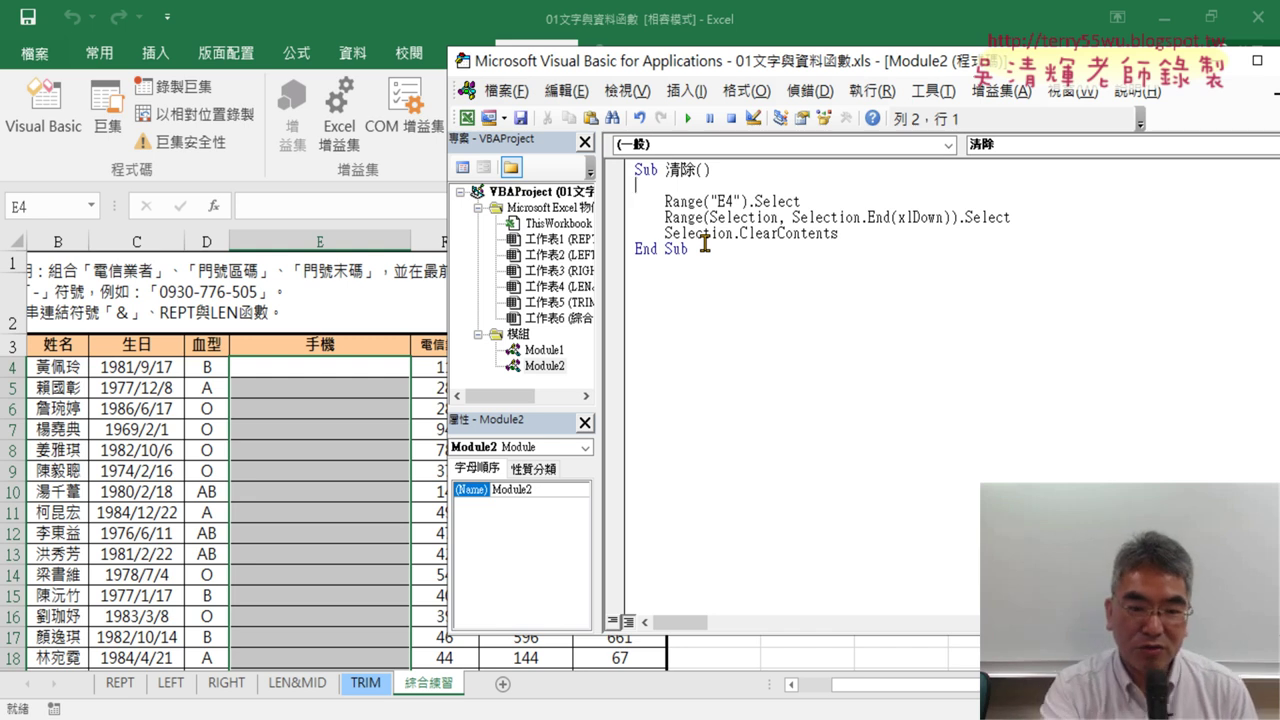
pyautogui.press('Tab')
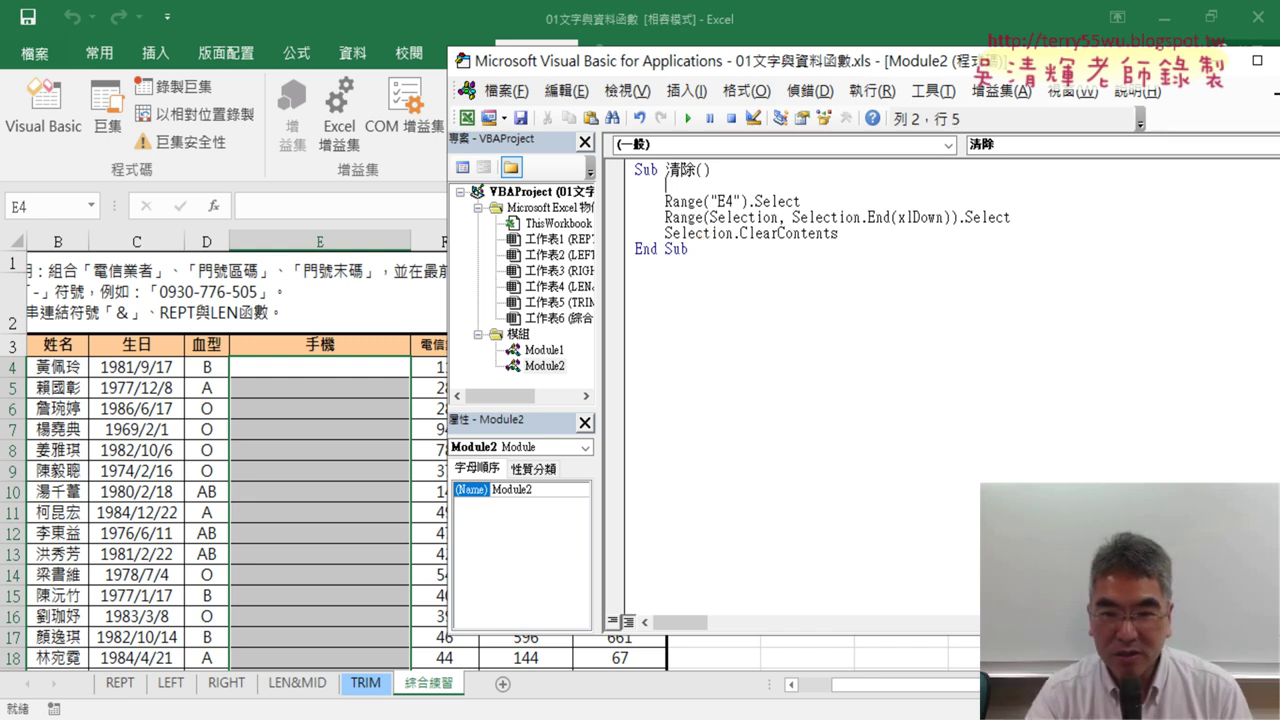
# Add the comment '1.游標放在E4' above the Range("E4").Select line.
pyautogui.write('1.')
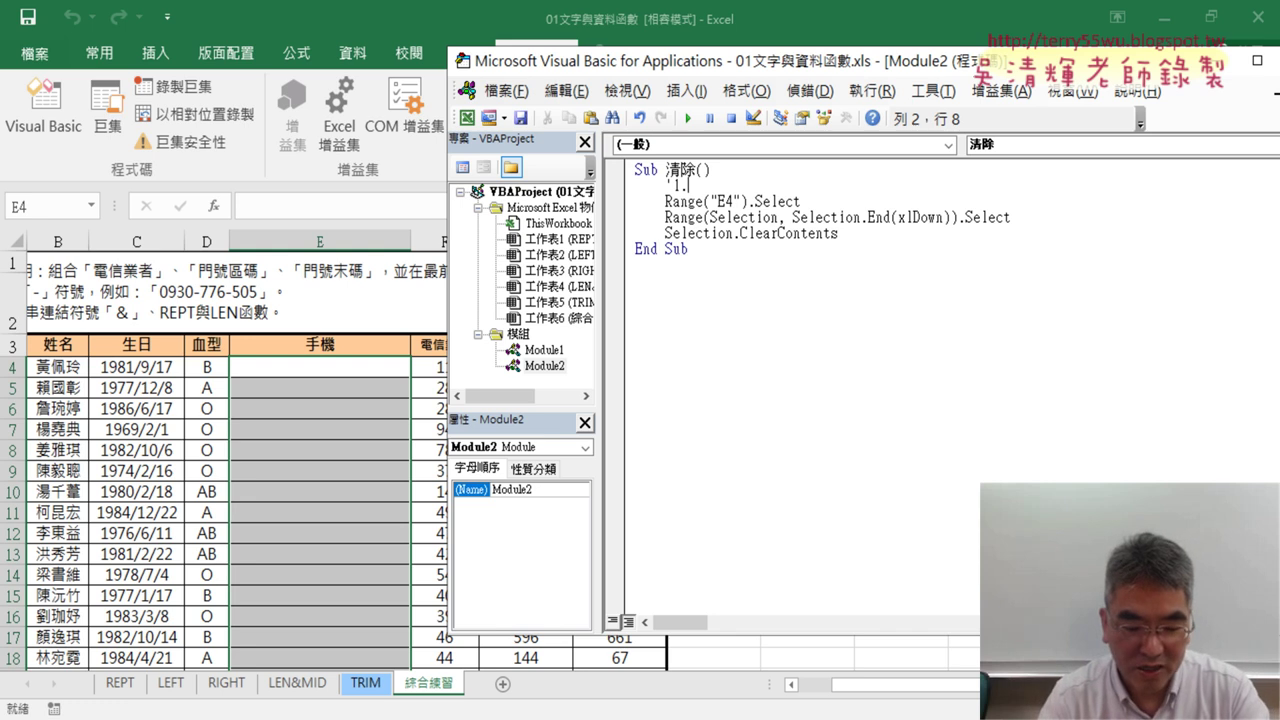
pyautogui.write('二')
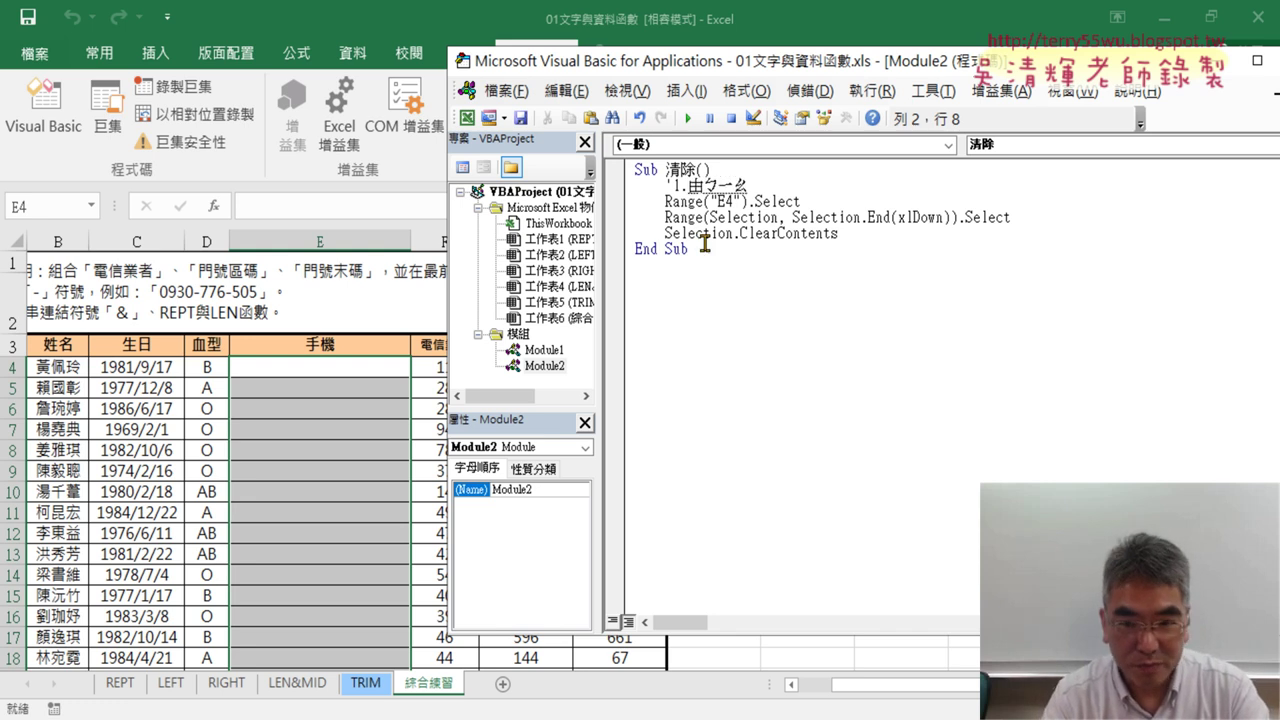
pyautogui.press('space')
pyautogui.write('放在E4')
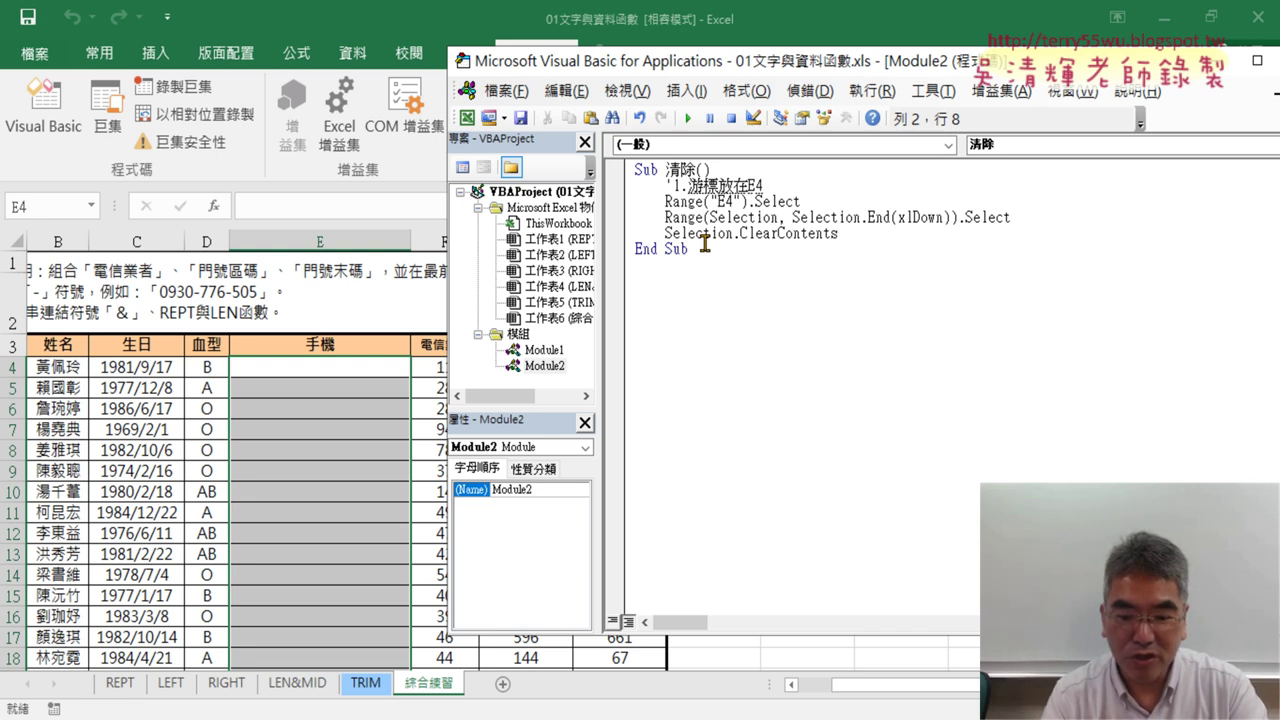
pyautogui.press('Return')
pyautogui.press('Down')
pyautogui.press('Return')
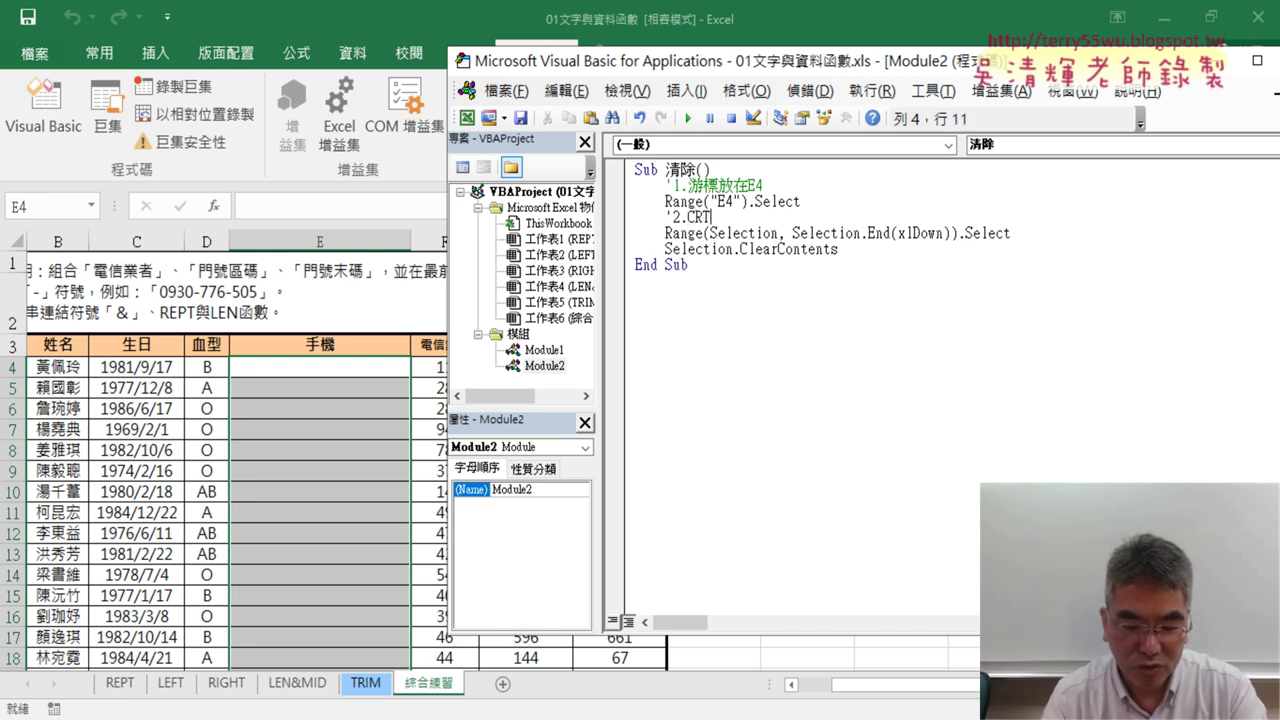
# Add comments '2.CTRL+SHIFT+向下' and '3.按DELETE' above the selection and delete lines.
pyautogui.write('L+SHIFT+')
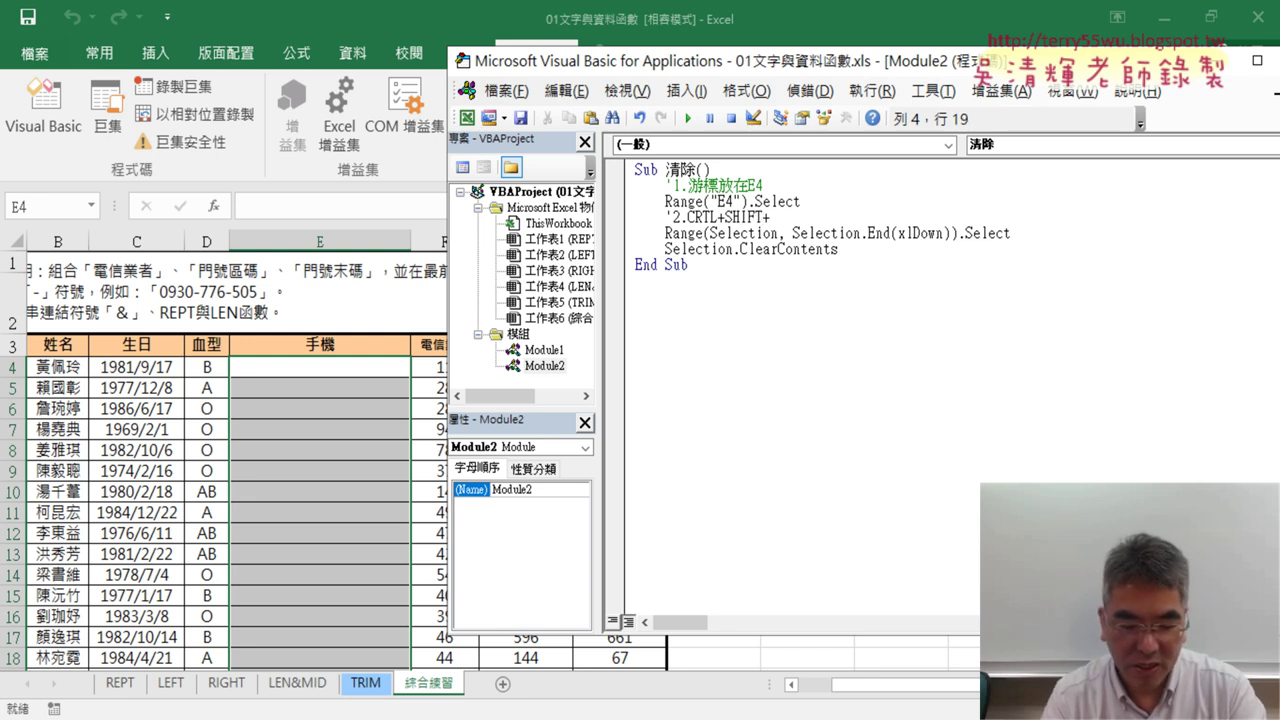
pyautogui.write('ce')
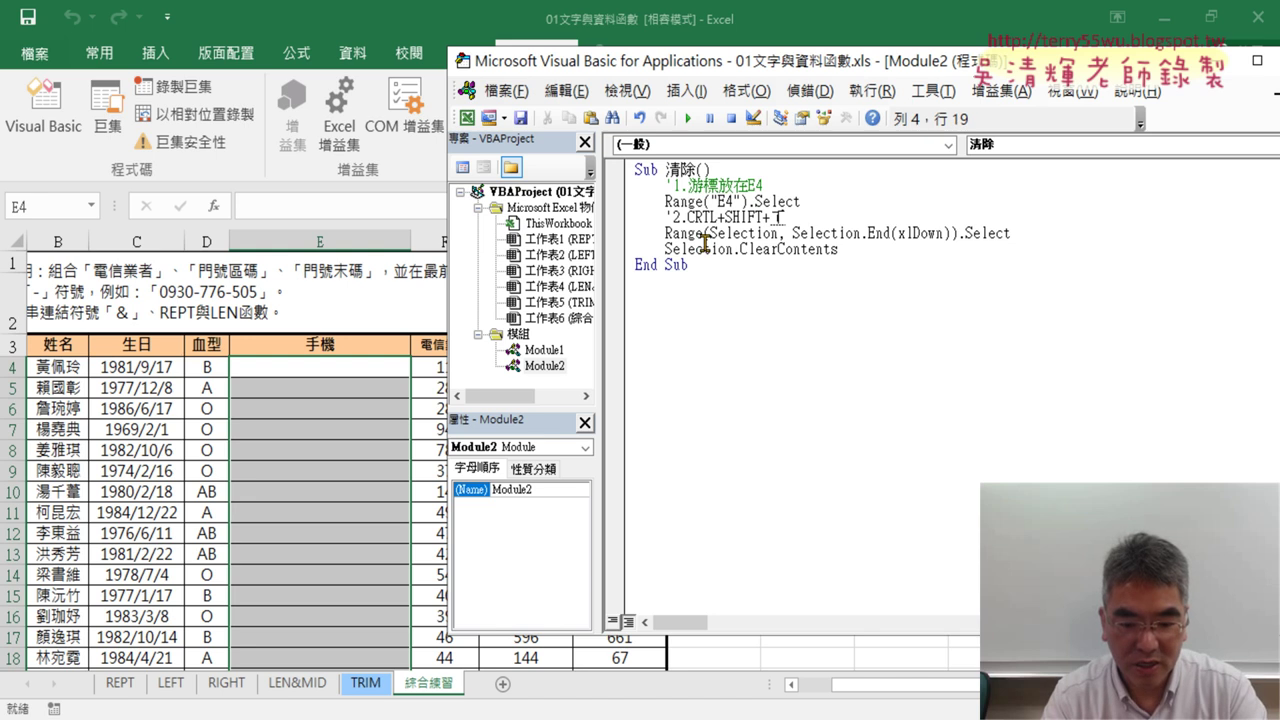
pyautogui.write('向下')
pyautogui.press('Down')
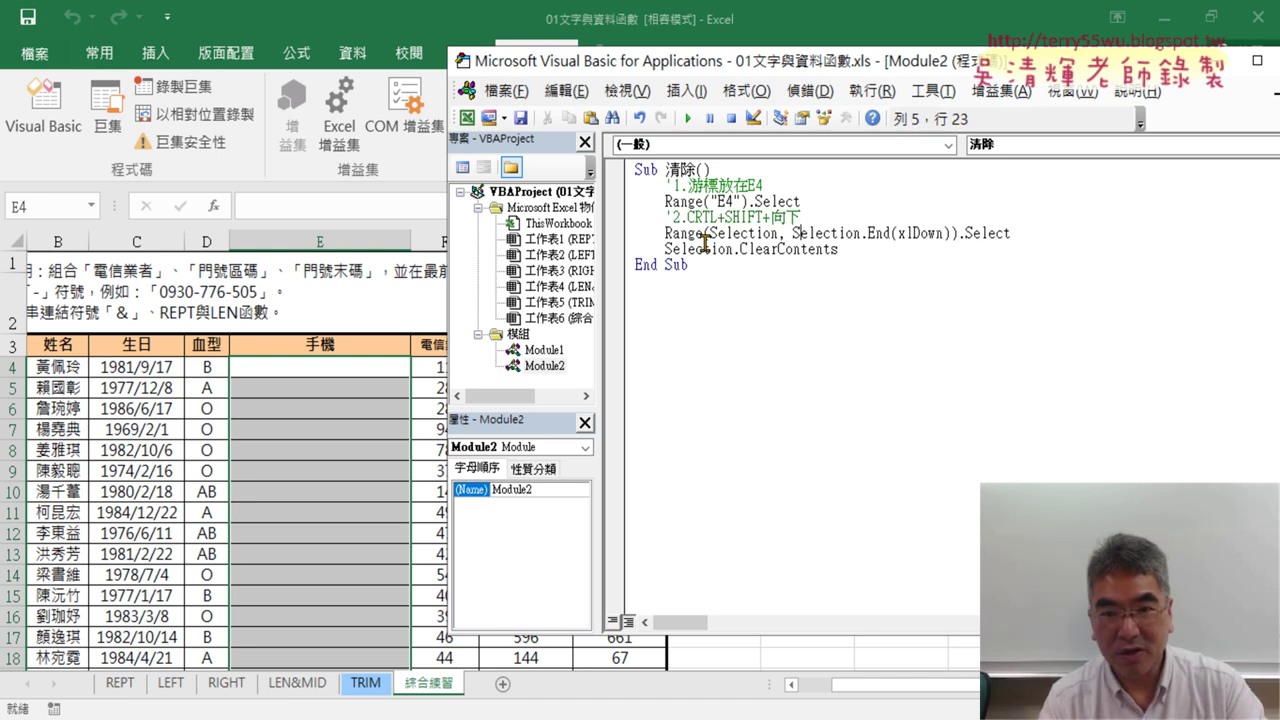
pyautogui.press('End')
pyautogui.press('Return')
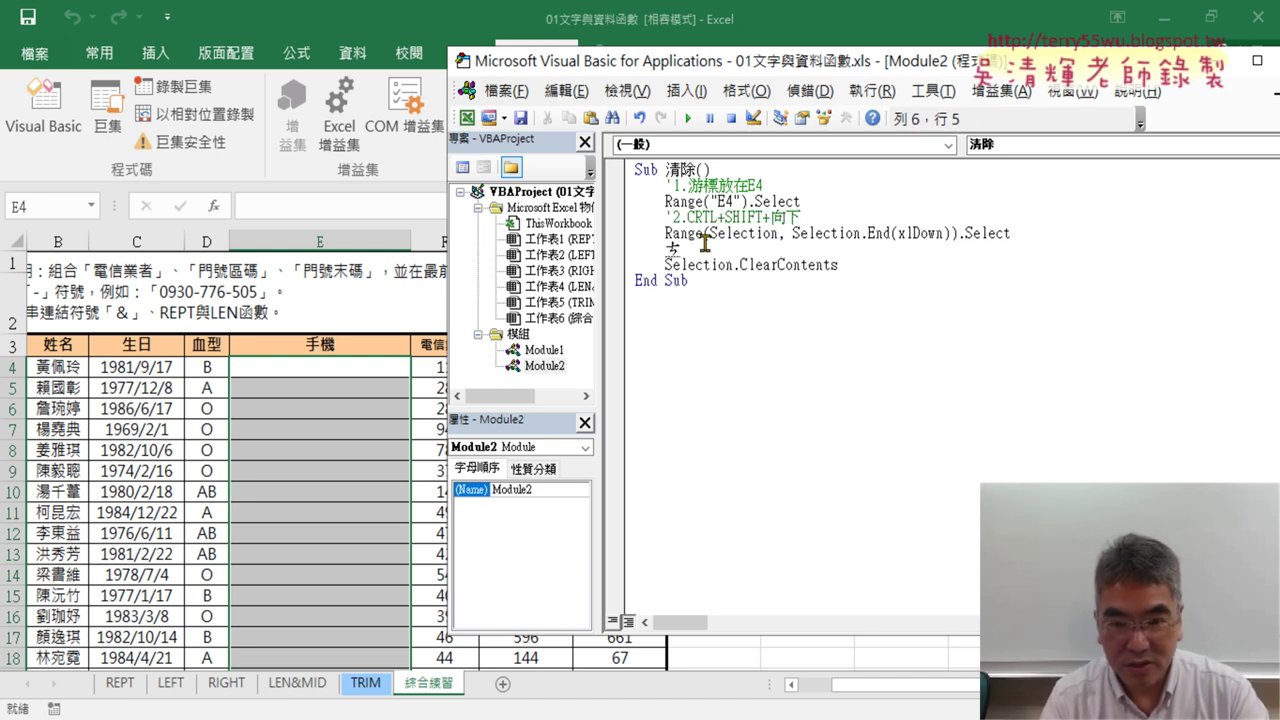
pyautogui.write("'3.")
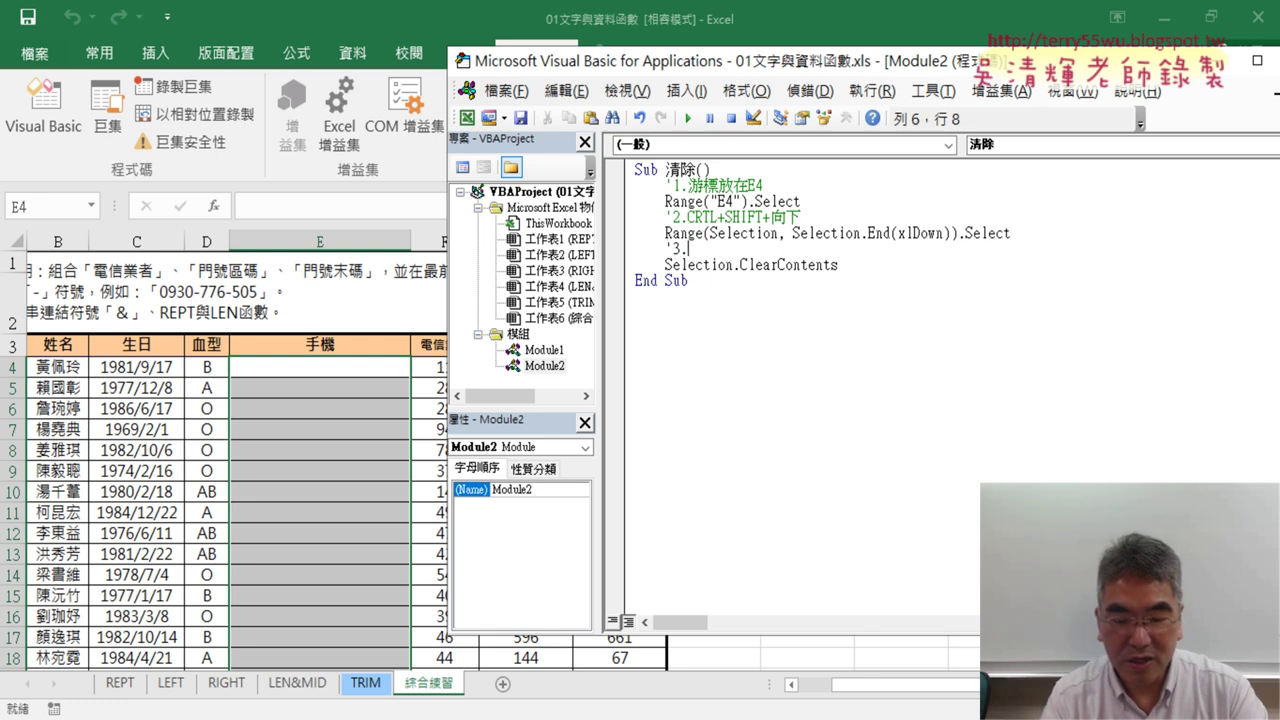
pyautogui.write('ㄕ')
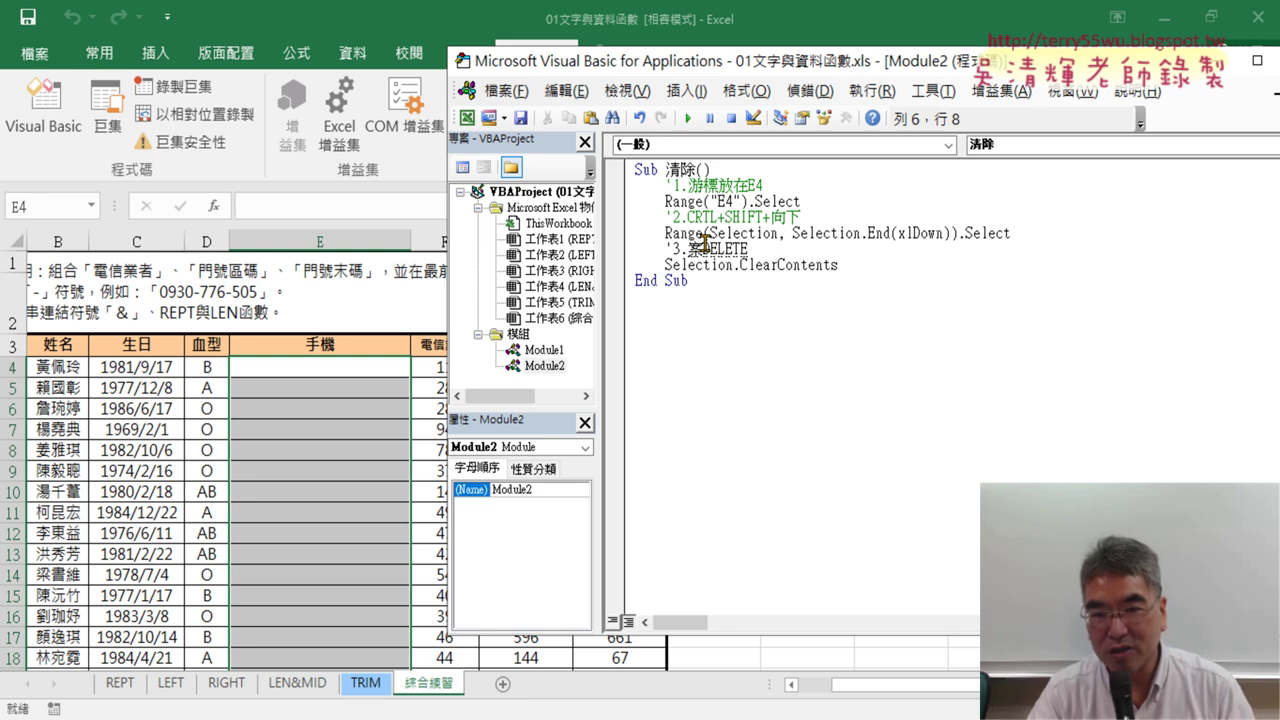
pyautogui.press('Down')
pyautogui.press('Return')
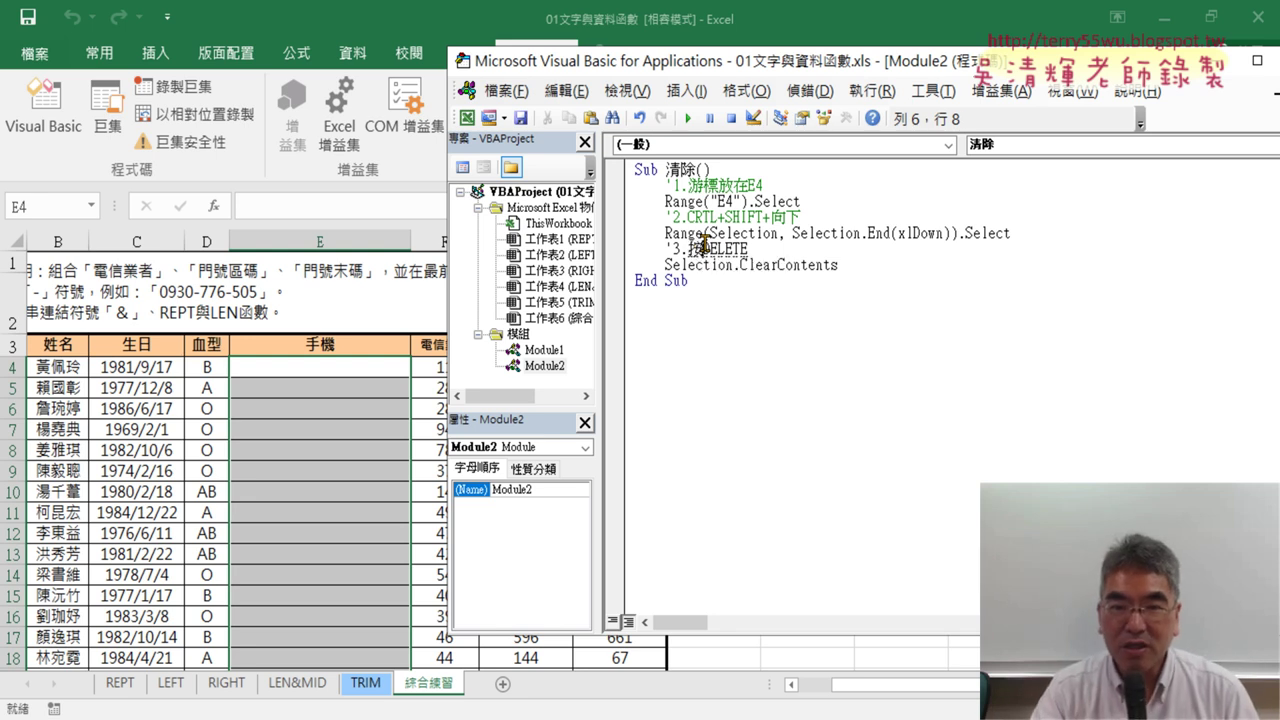
pyautogui.press('Down')
pyautogui.press('Down')
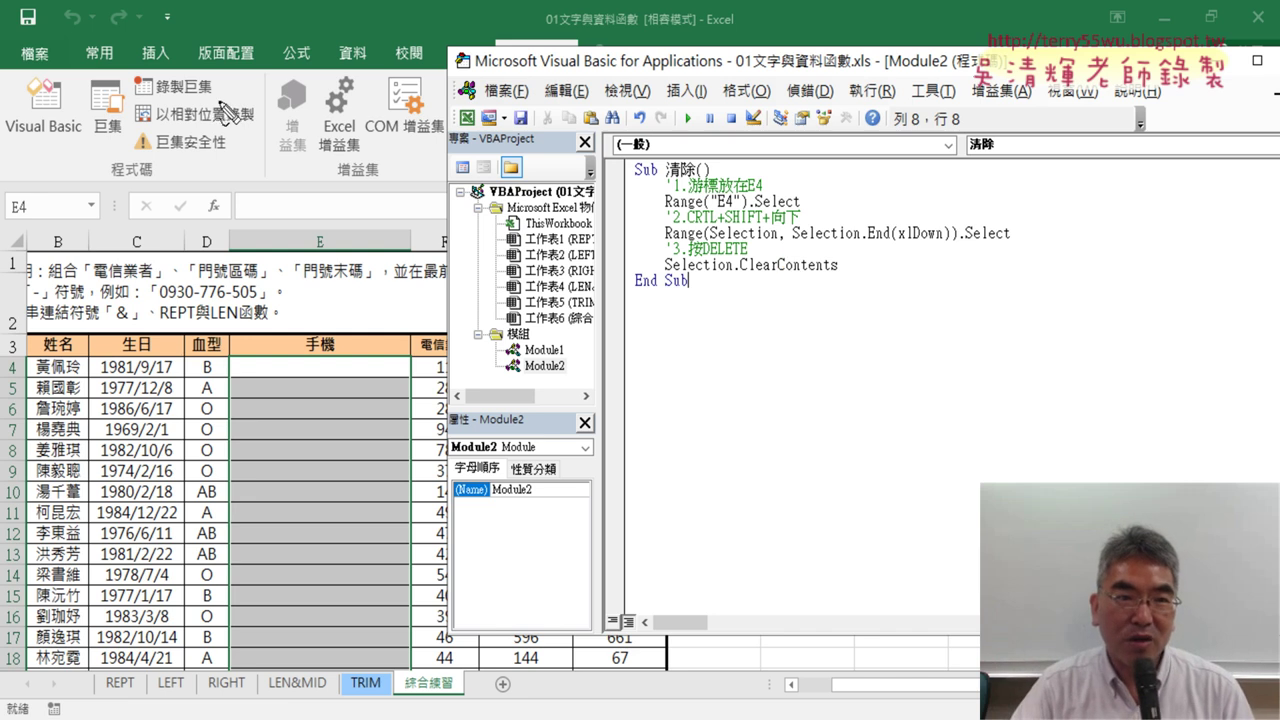
# Run the commented 清除 macro with F5, then minimize the VBA editor back to the worksheet.
pyautogui.moveTo(200, 78); pyautogui.dragTo(213, 97)
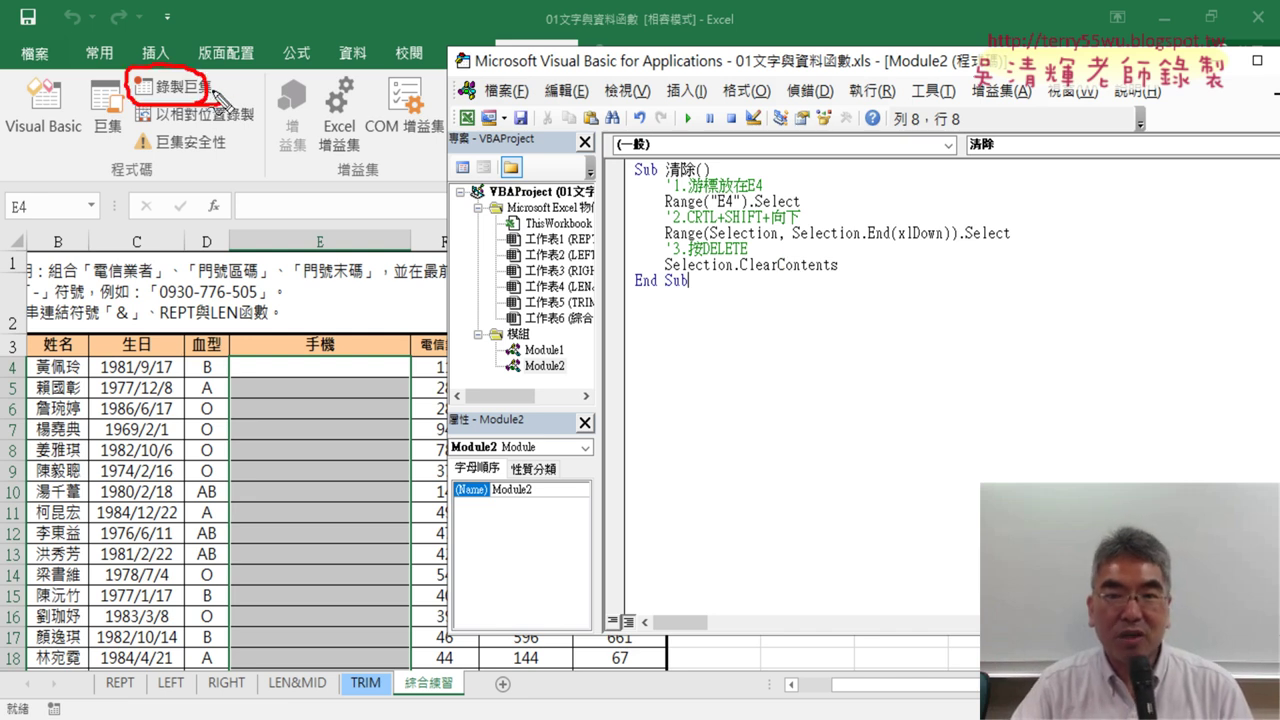
pyautogui.moveTo(214, 92)
pyautogui.mouseDown()
pyautogui.moveTo(610, 160)
pyautogui.moveTo(658, 180)
pyautogui.mouseUp()
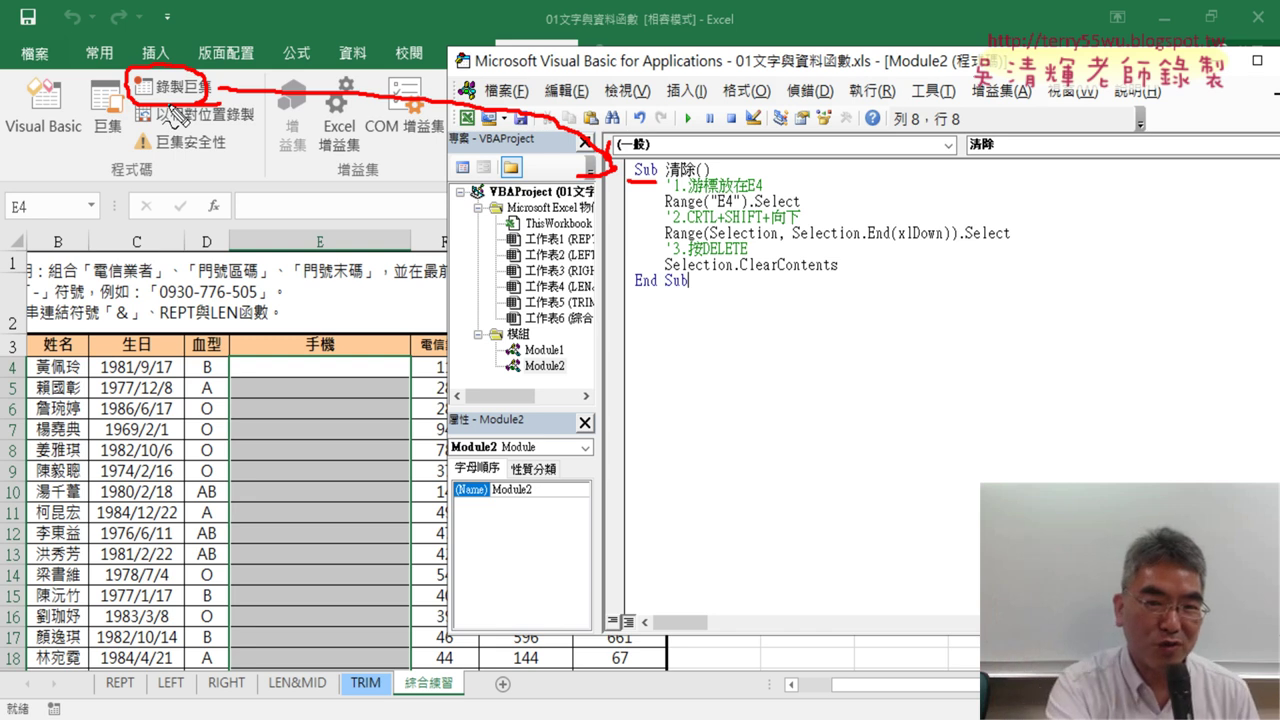
pyautogui.press('Escape')
pyautogui.press('F5')
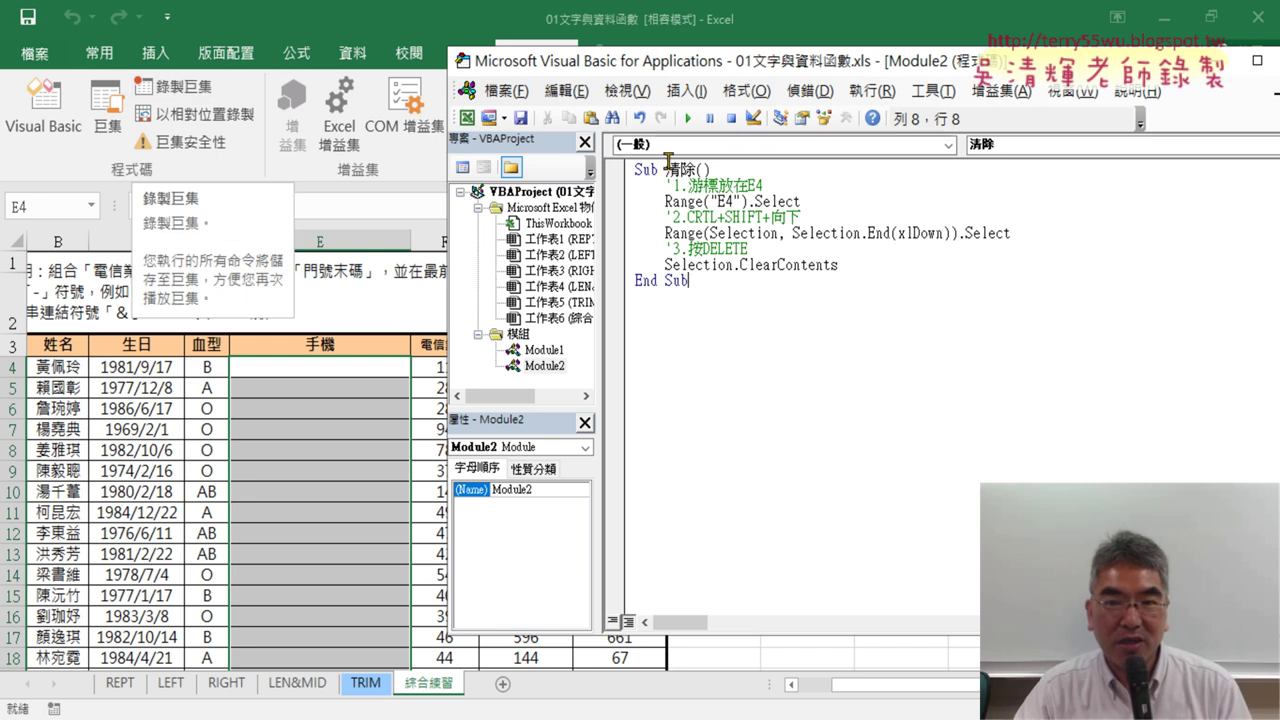
pyautogui.click(718, 184)
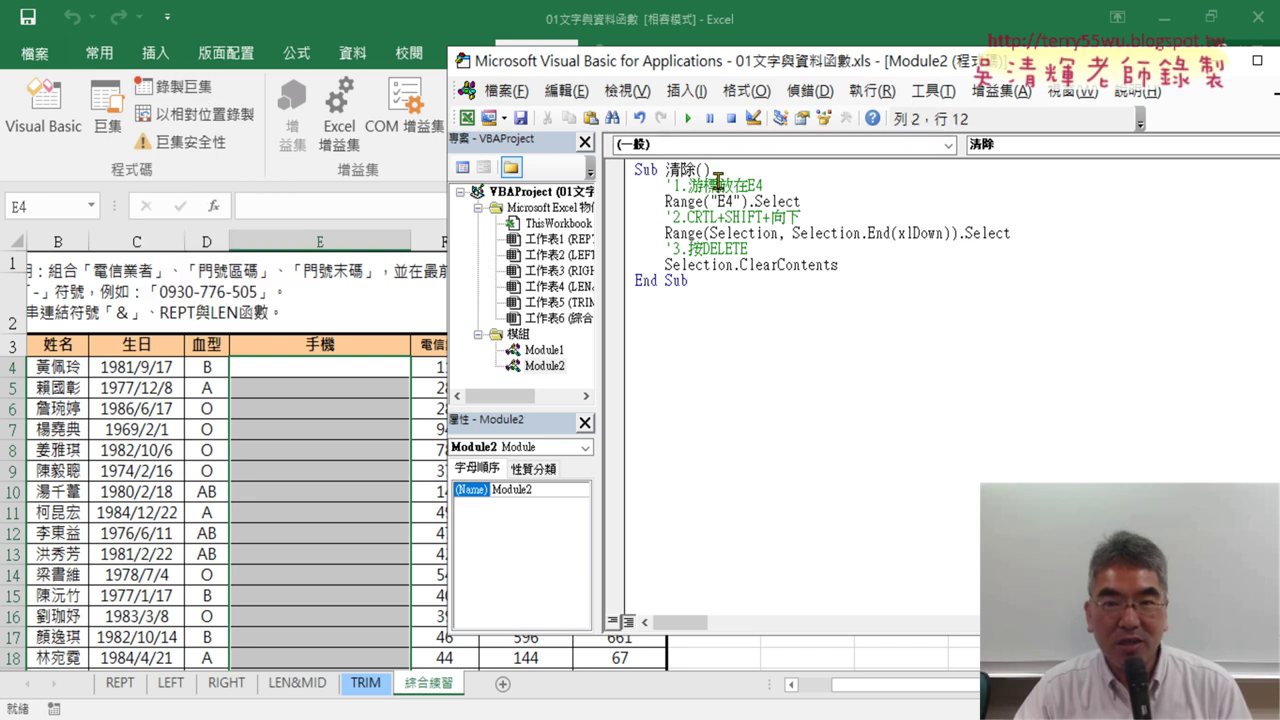
pyautogui.click(742, 248)
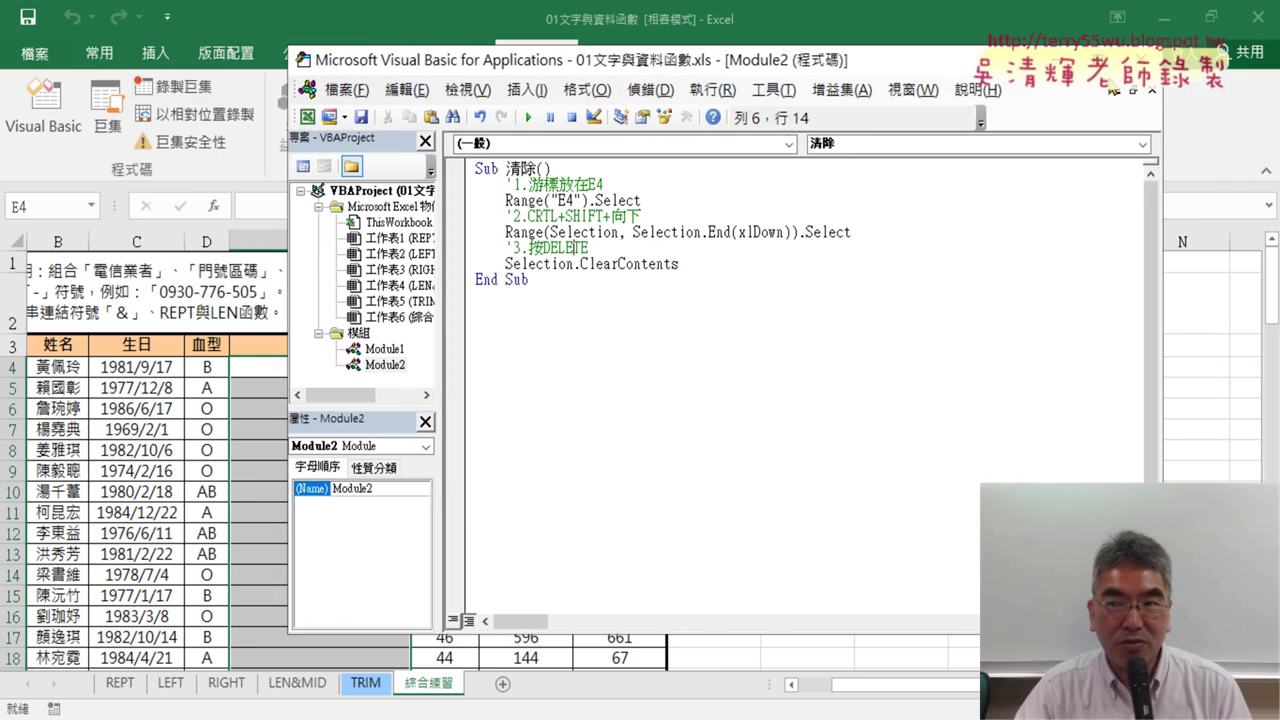
pyautogui.click(1140, 60)
pyautogui.click(850, 386)
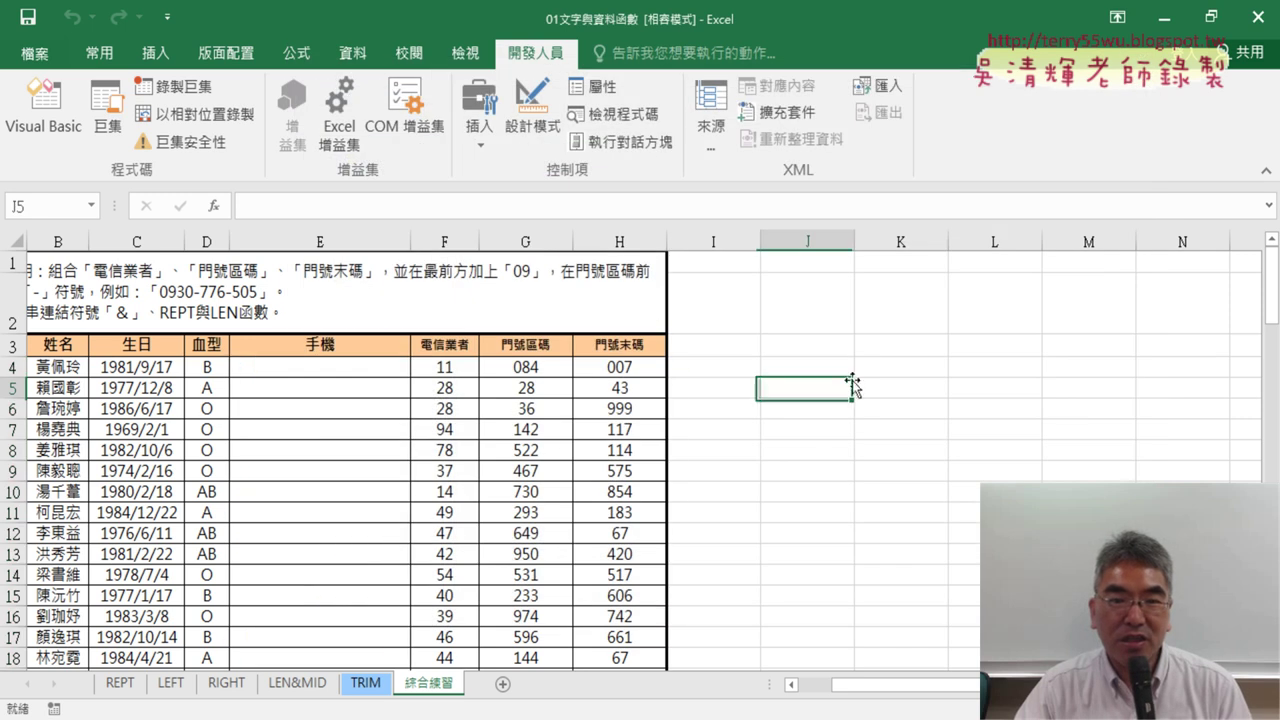
pyautogui.click(175, 88)
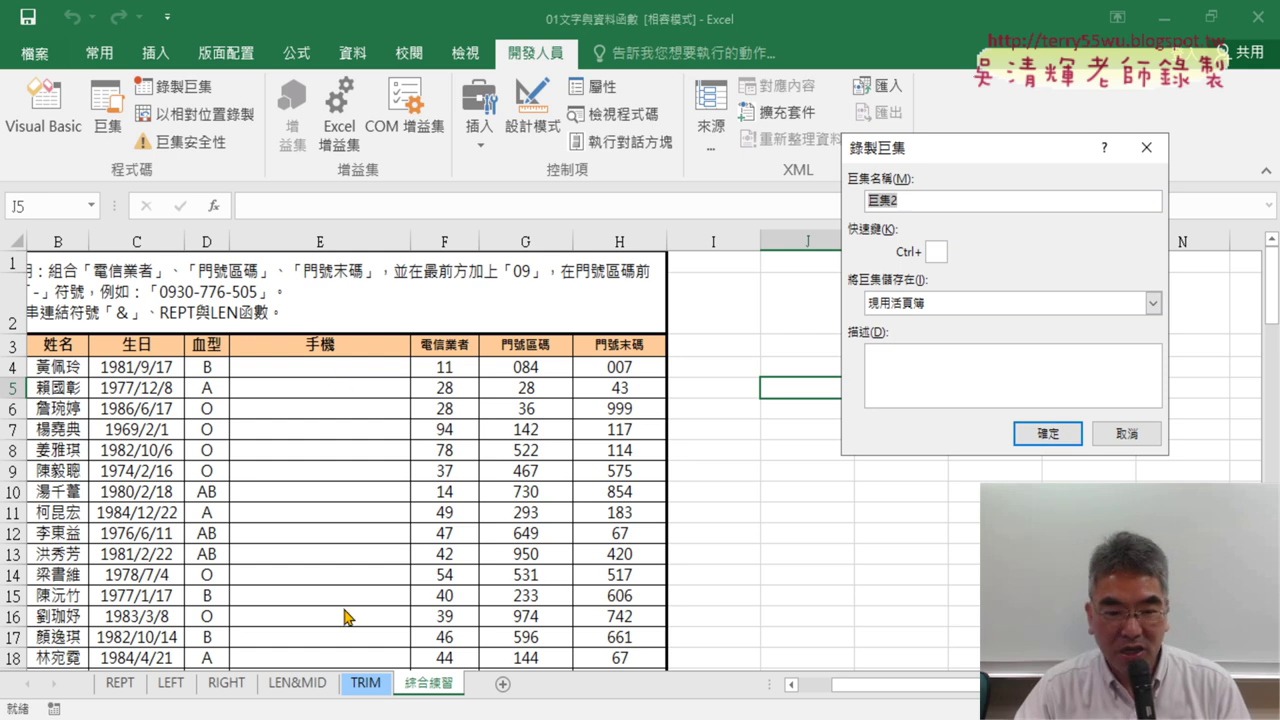
pyautogui.click(1127, 433)
pyautogui.click(108, 110)
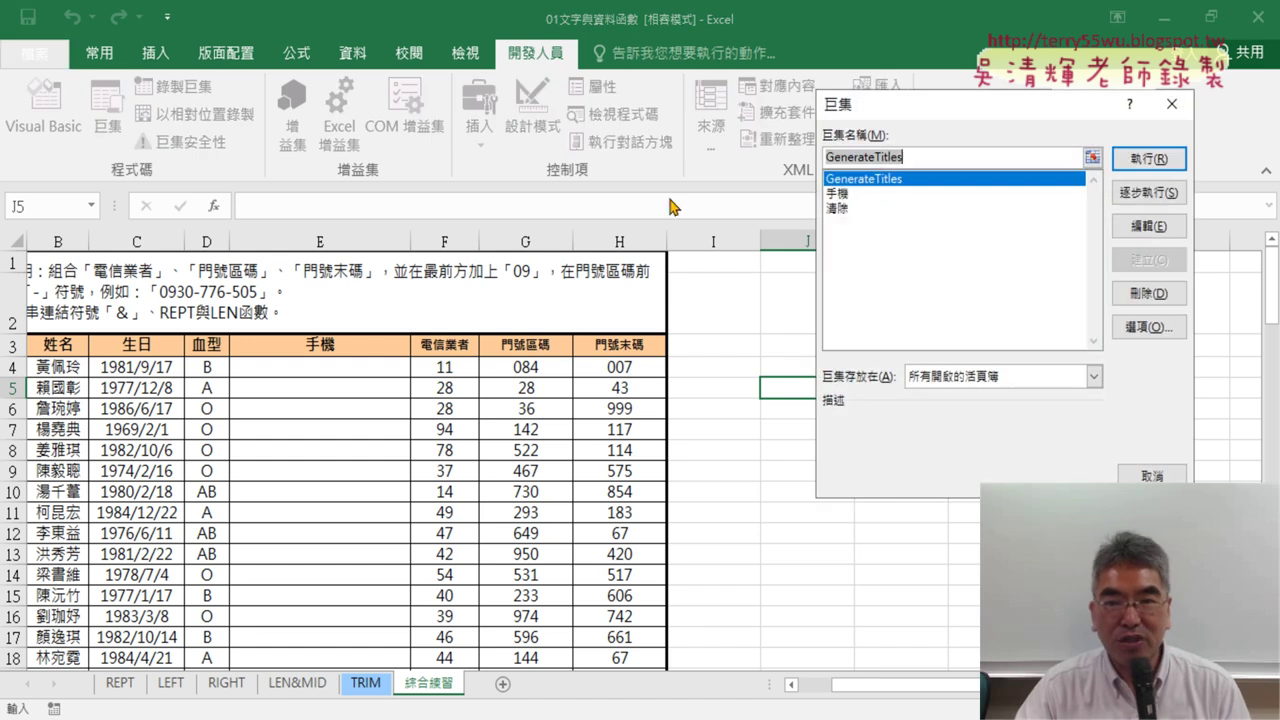
pyautogui.click(856, 209)
pyautogui.click(857, 199)
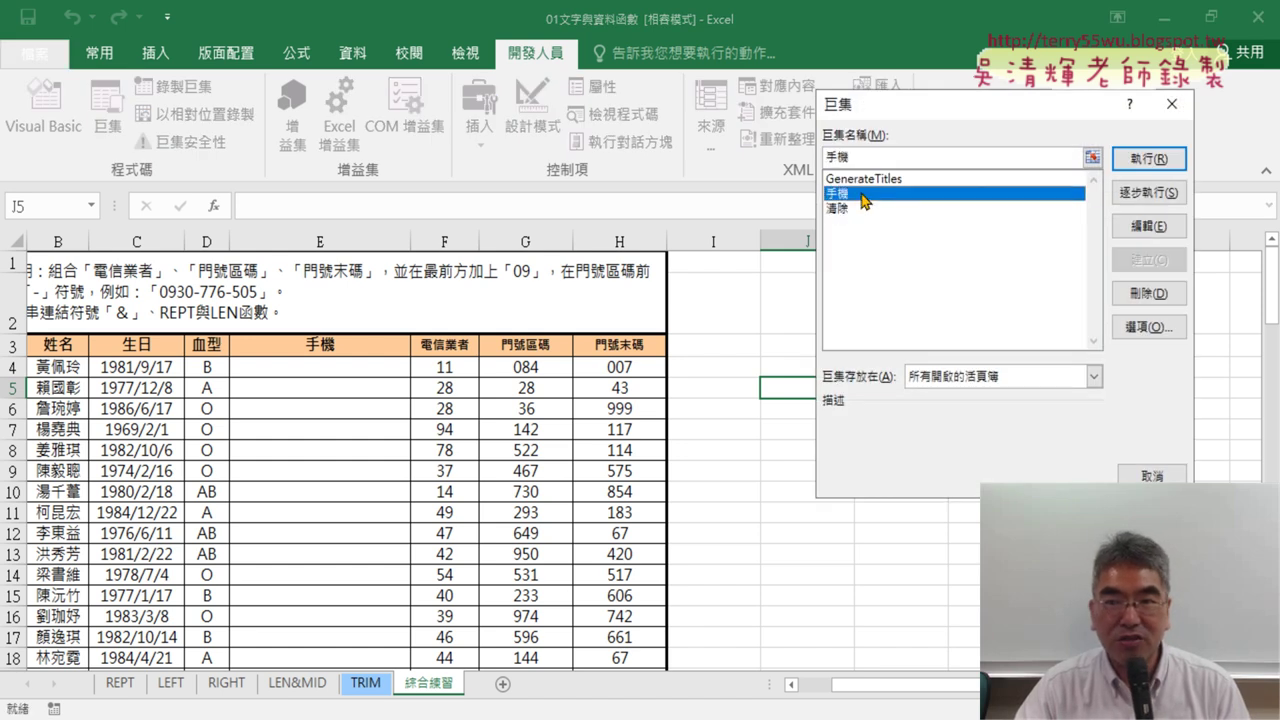
pyautogui.click(1148, 158)
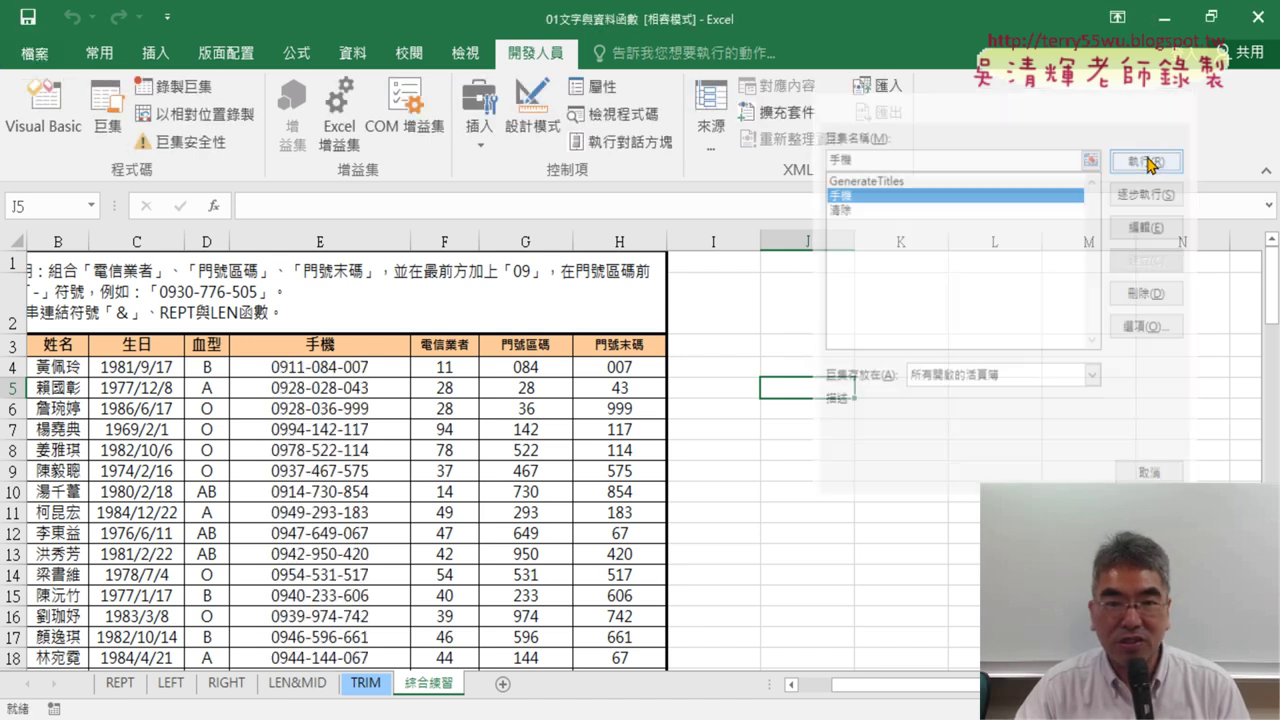
pyautogui.click(116, 146)
pyautogui.click(856, 209)
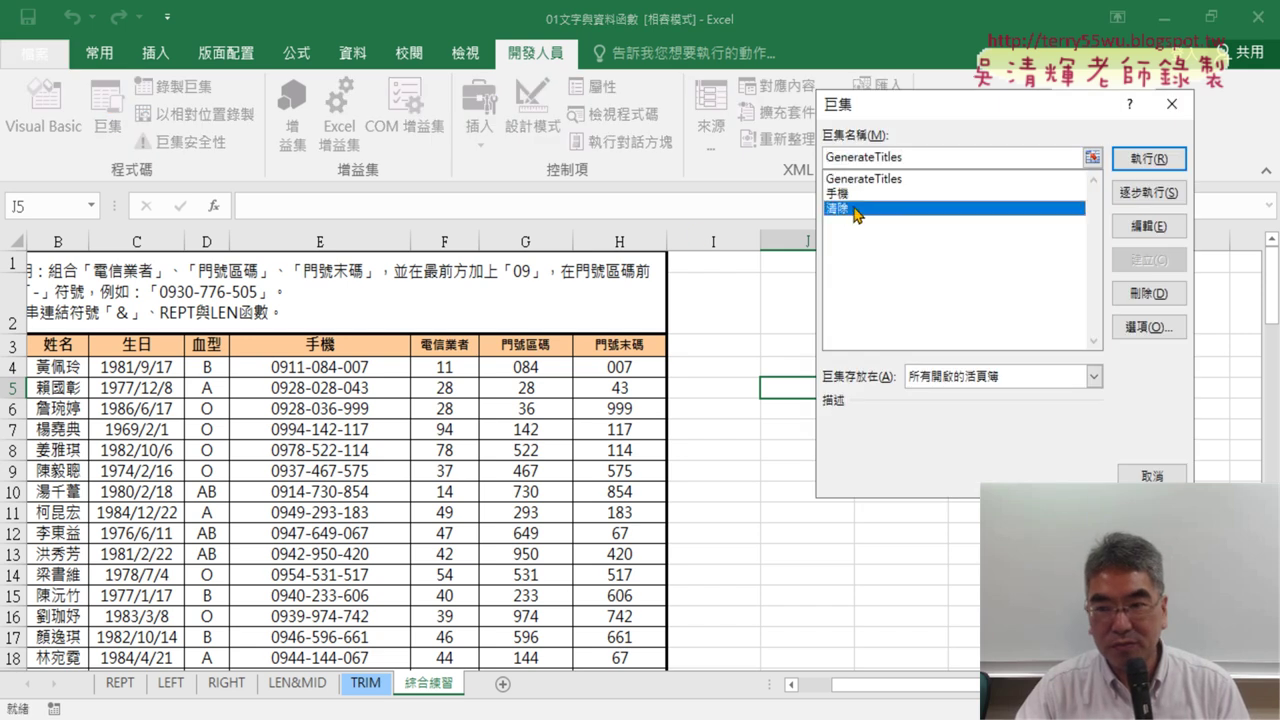
pyautogui.click(1120, 162)
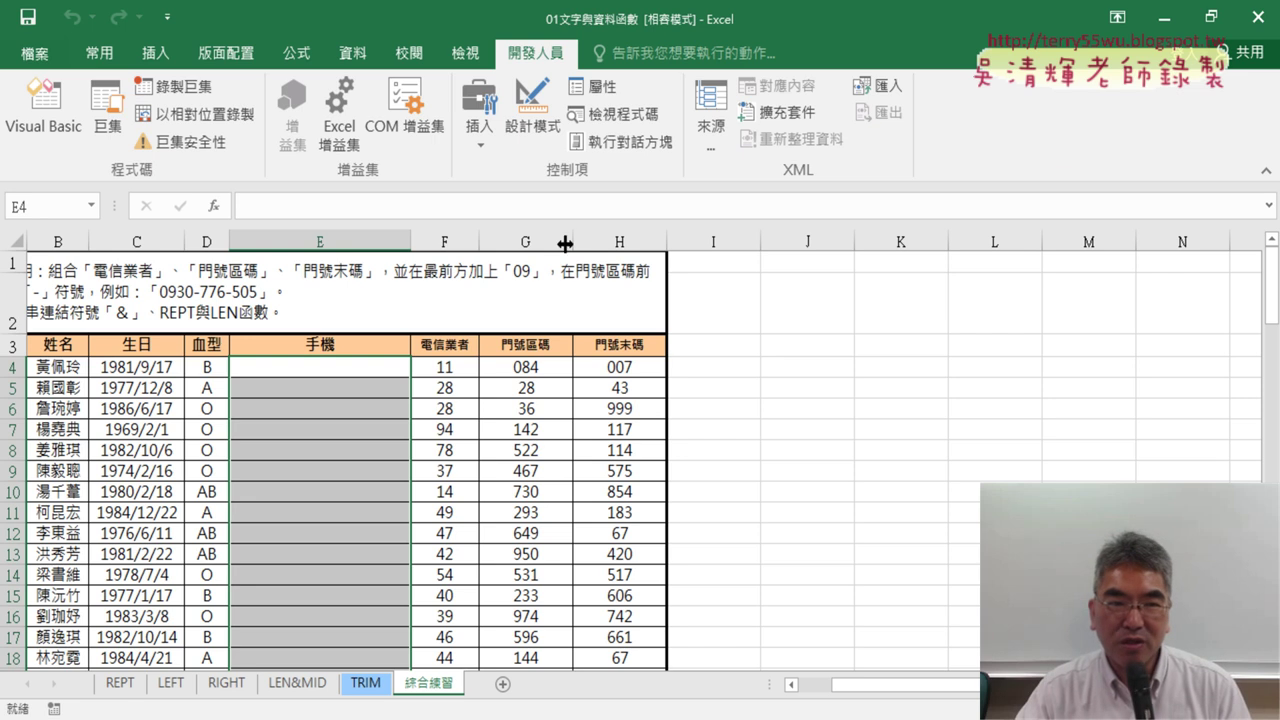
pyautogui.click(114, 122)
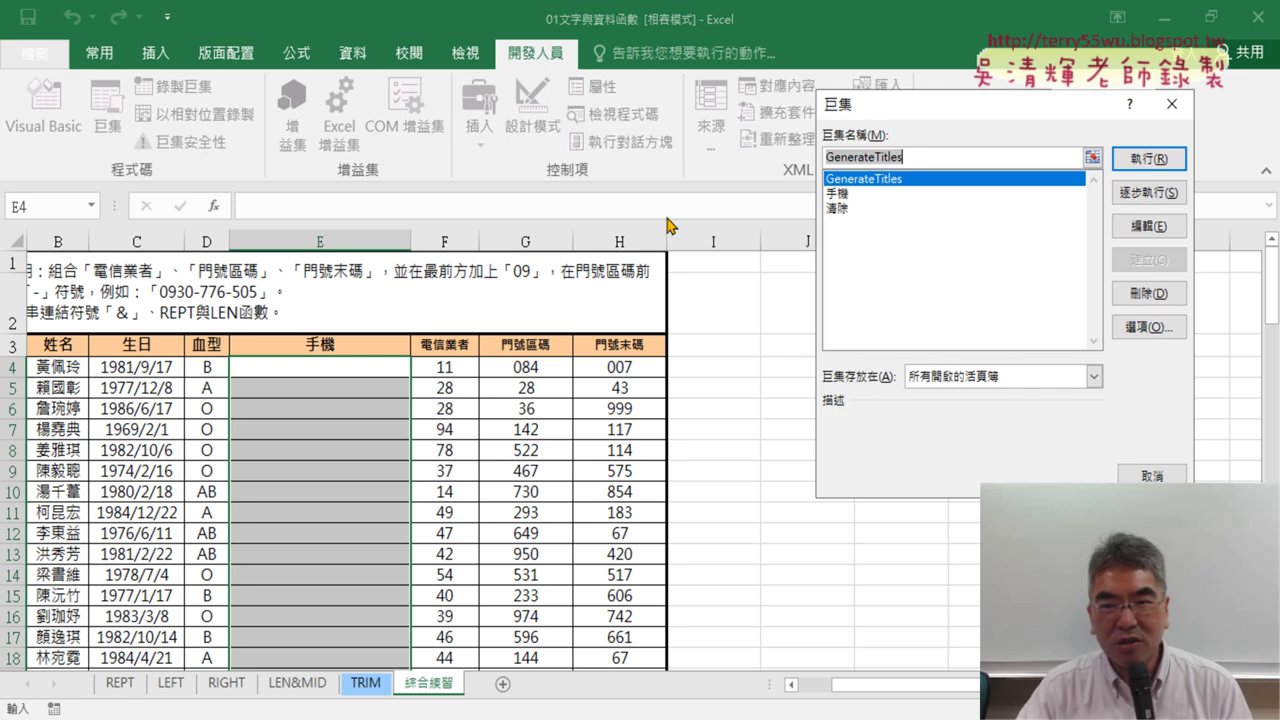
pyautogui.click(858, 194)
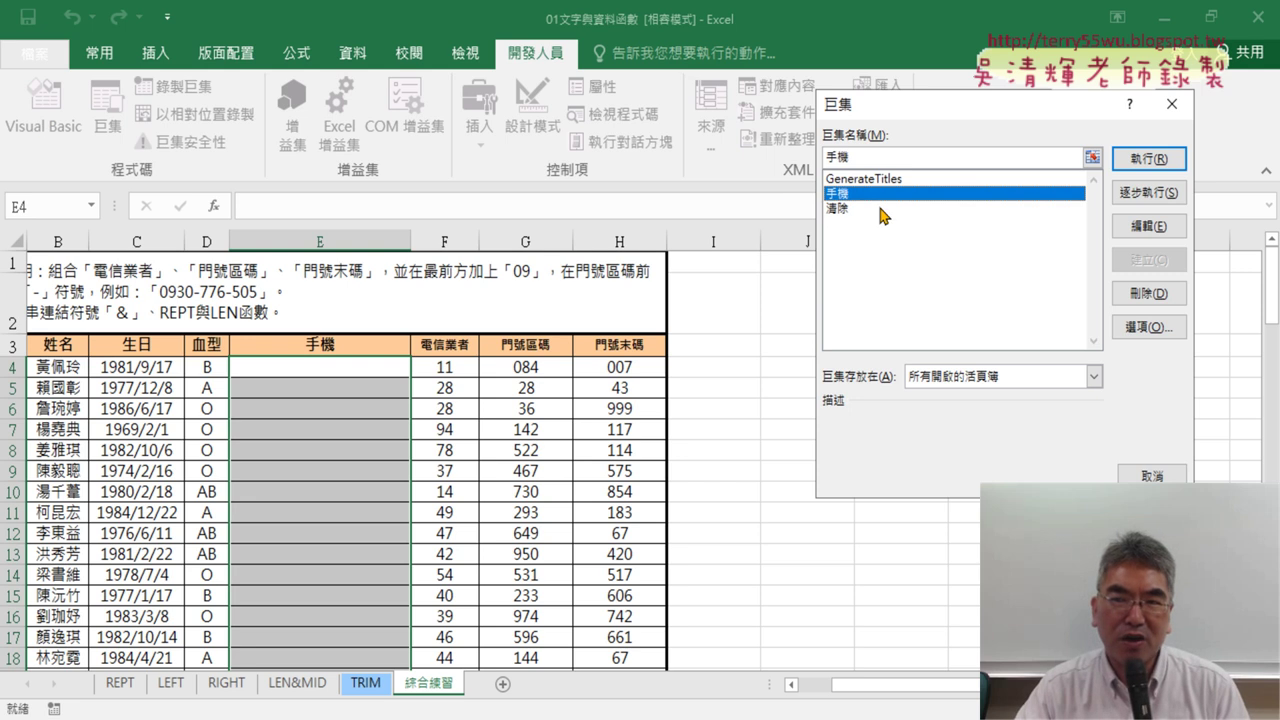
pyautogui.click(1172, 104)
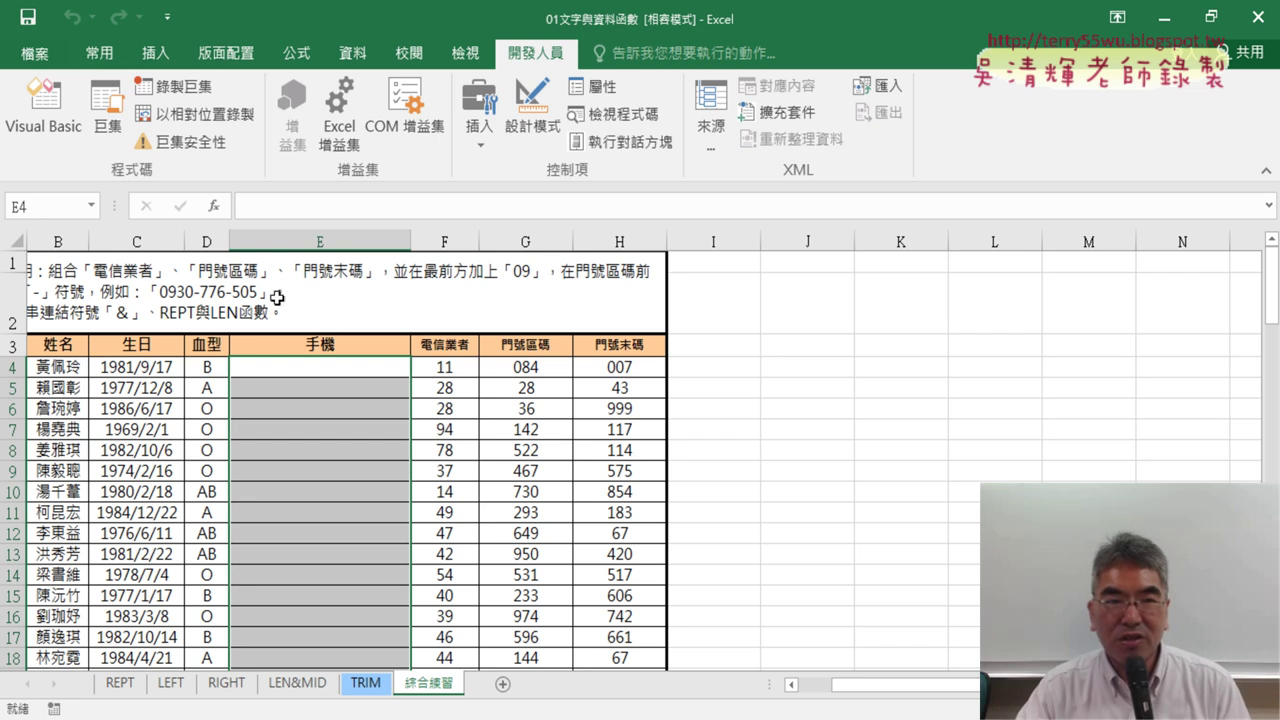
pyautogui.click(108, 112)
pyautogui.click(840, 193)
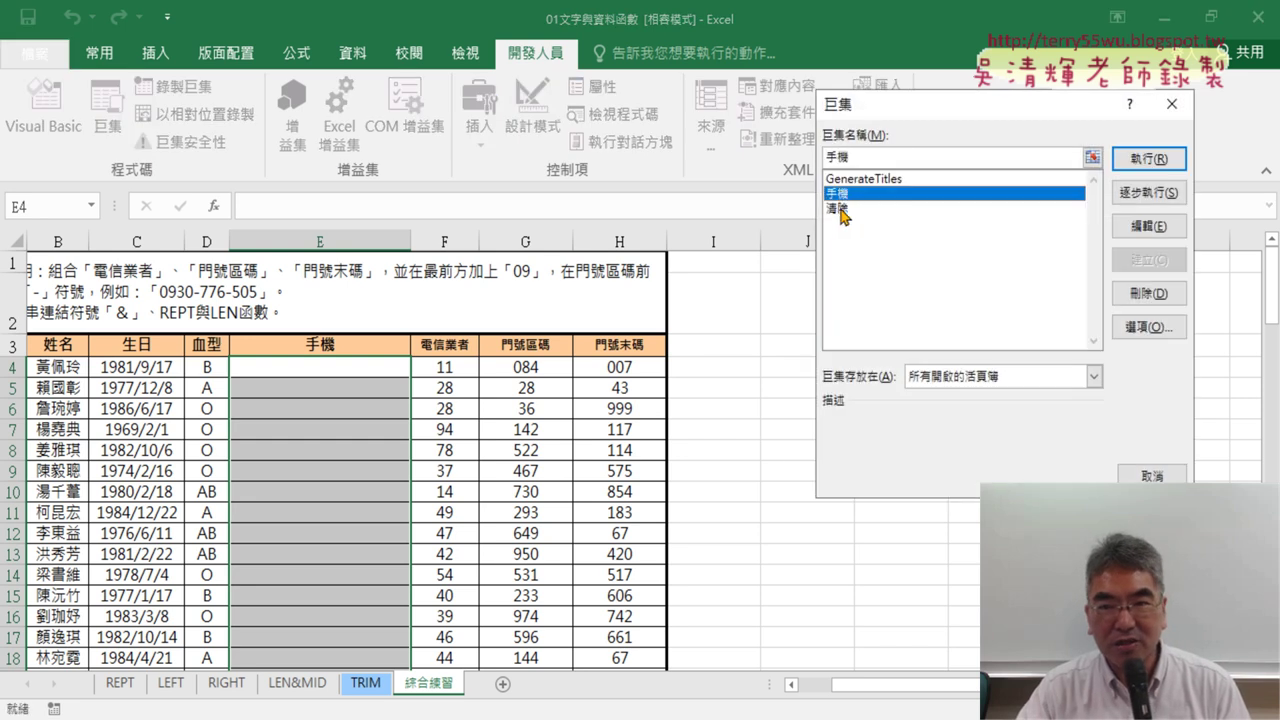
pyautogui.click(840, 208)
pyautogui.click(840, 194)
pyautogui.click(842, 208)
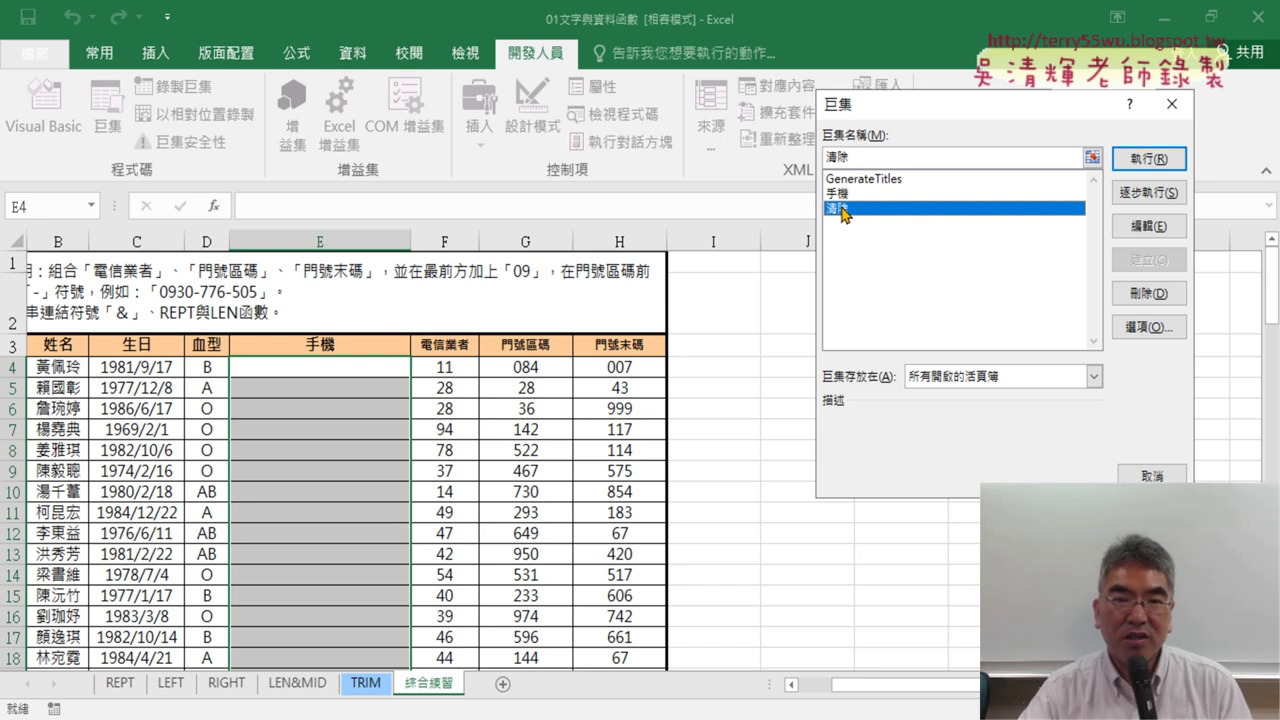
pyautogui.click(1171, 103)
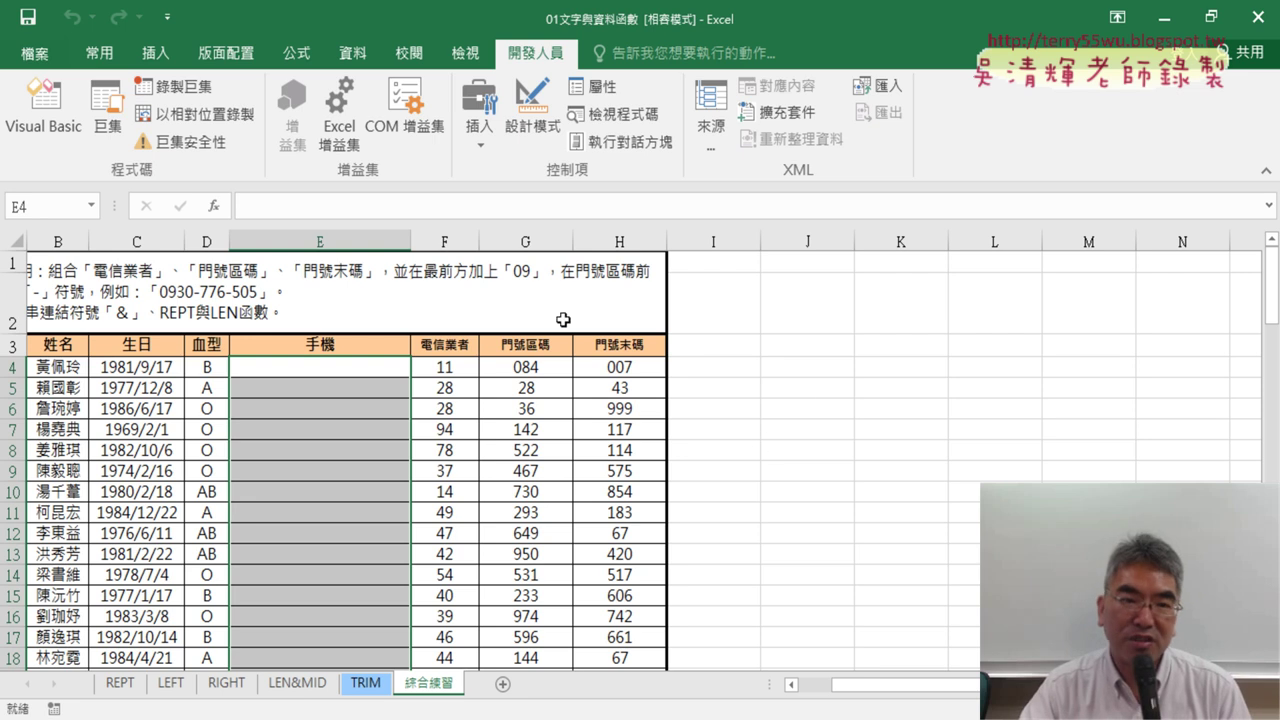
# Draw a form push button across I3:K4 and assign it the 手機 macro.
pyautogui.click(480, 140)
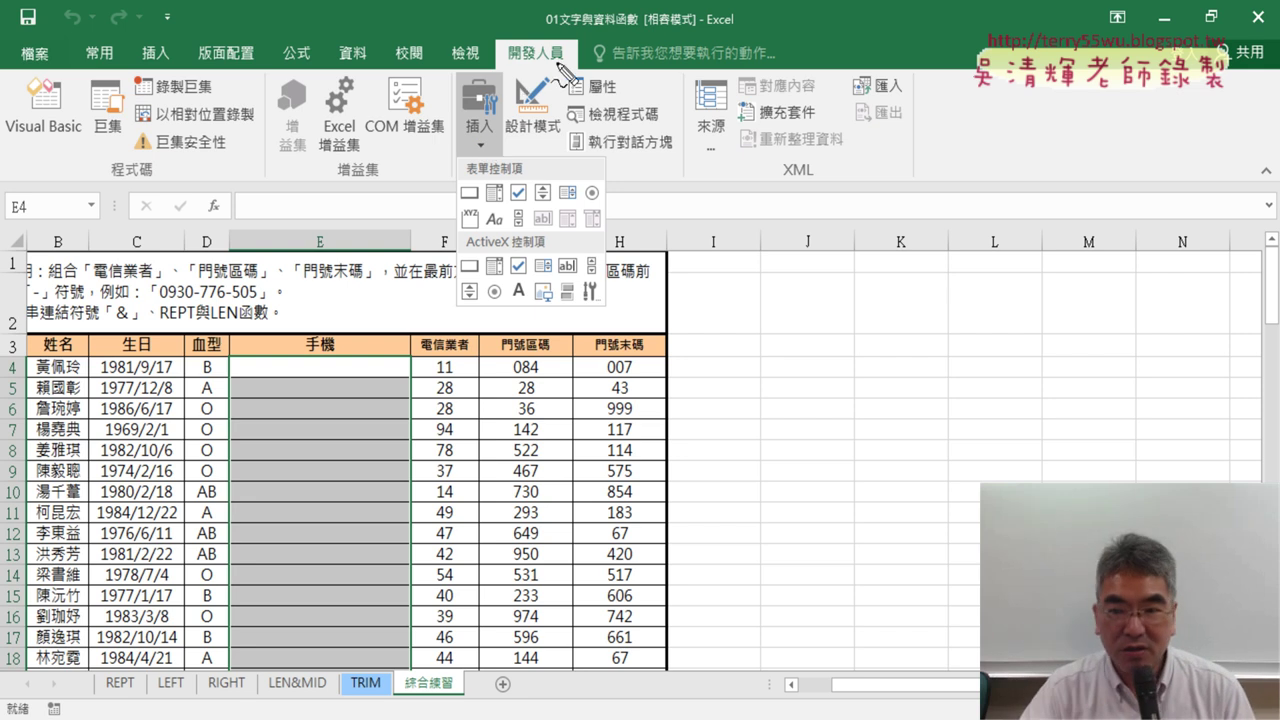
pyautogui.moveTo(575, 72); pyautogui.dragTo(582, 72)
pyautogui.moveTo(444, 160); pyautogui.dragTo(490, 133)
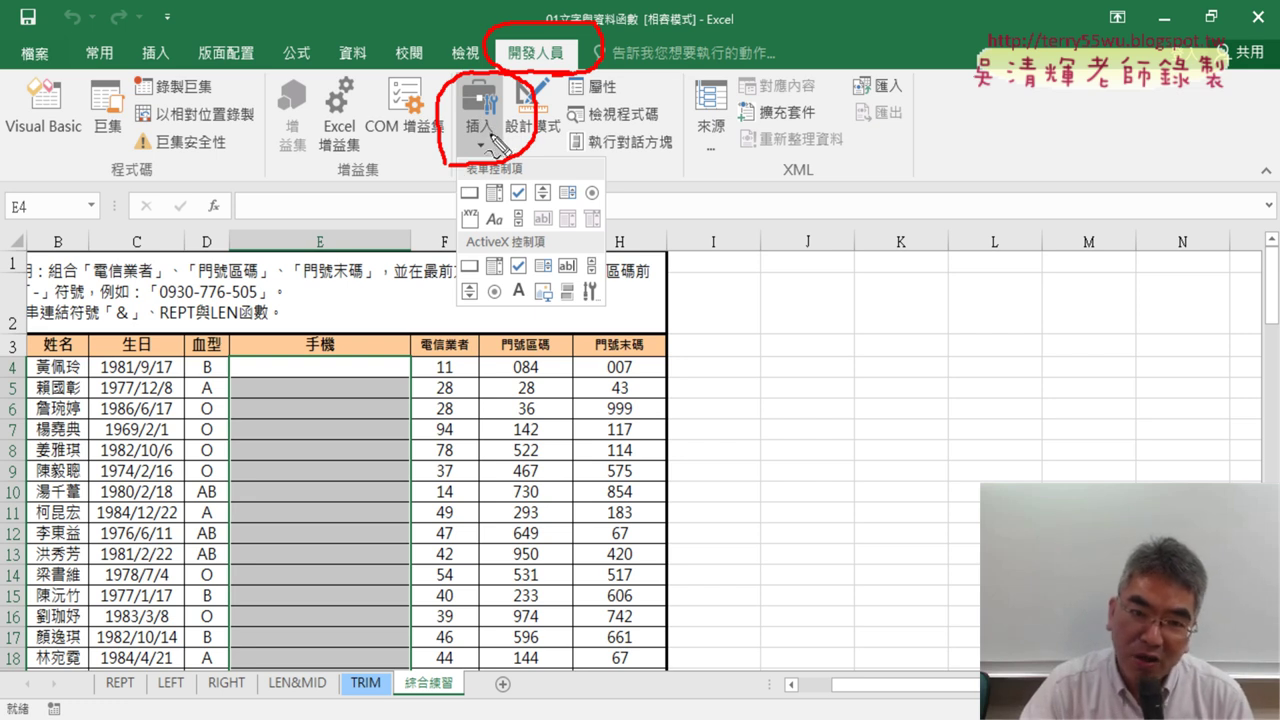
pyautogui.moveTo(484, 186); pyautogui.dragTo(477, 203)
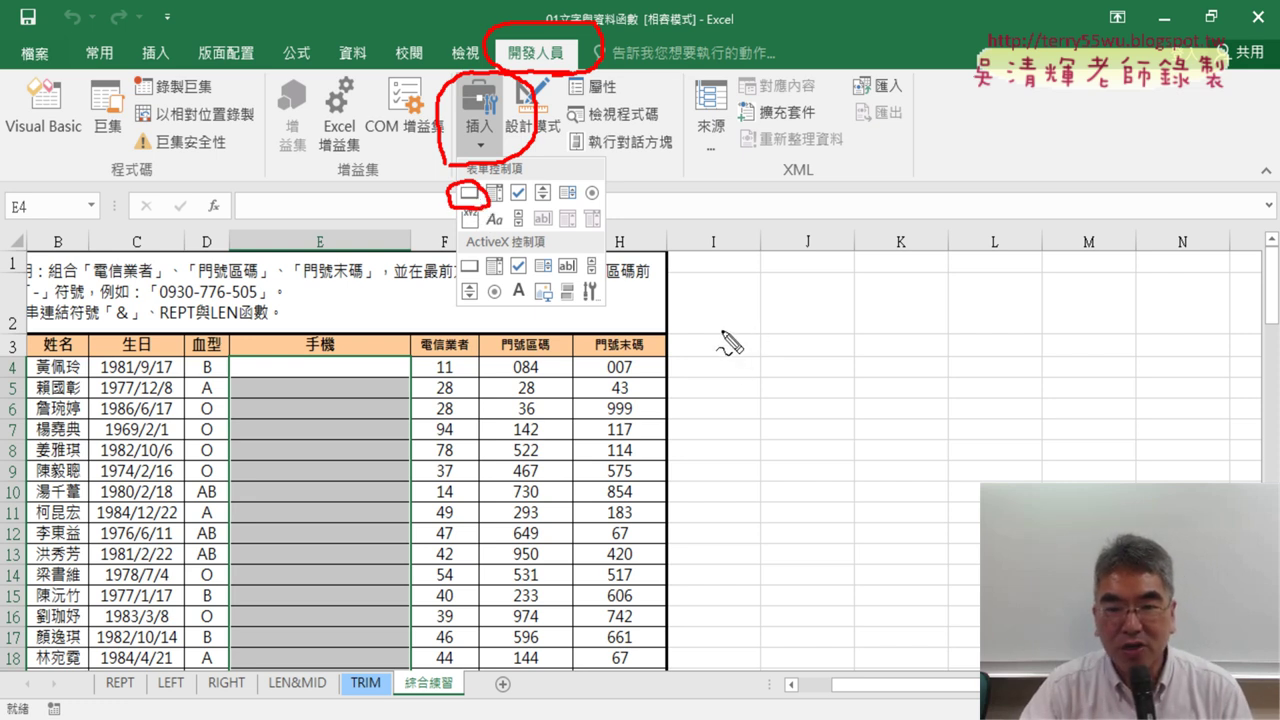
pyautogui.moveTo(724, 334); pyautogui.dragTo(735, 385)
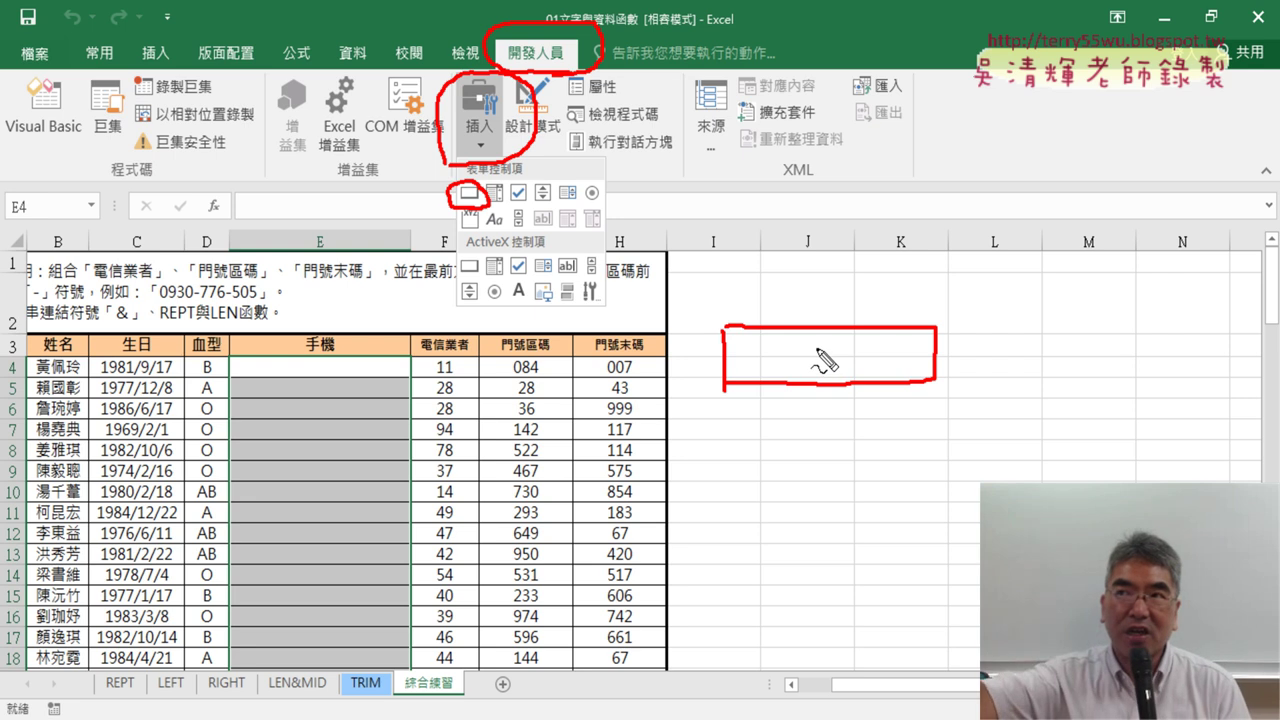
pyautogui.press('Escape')
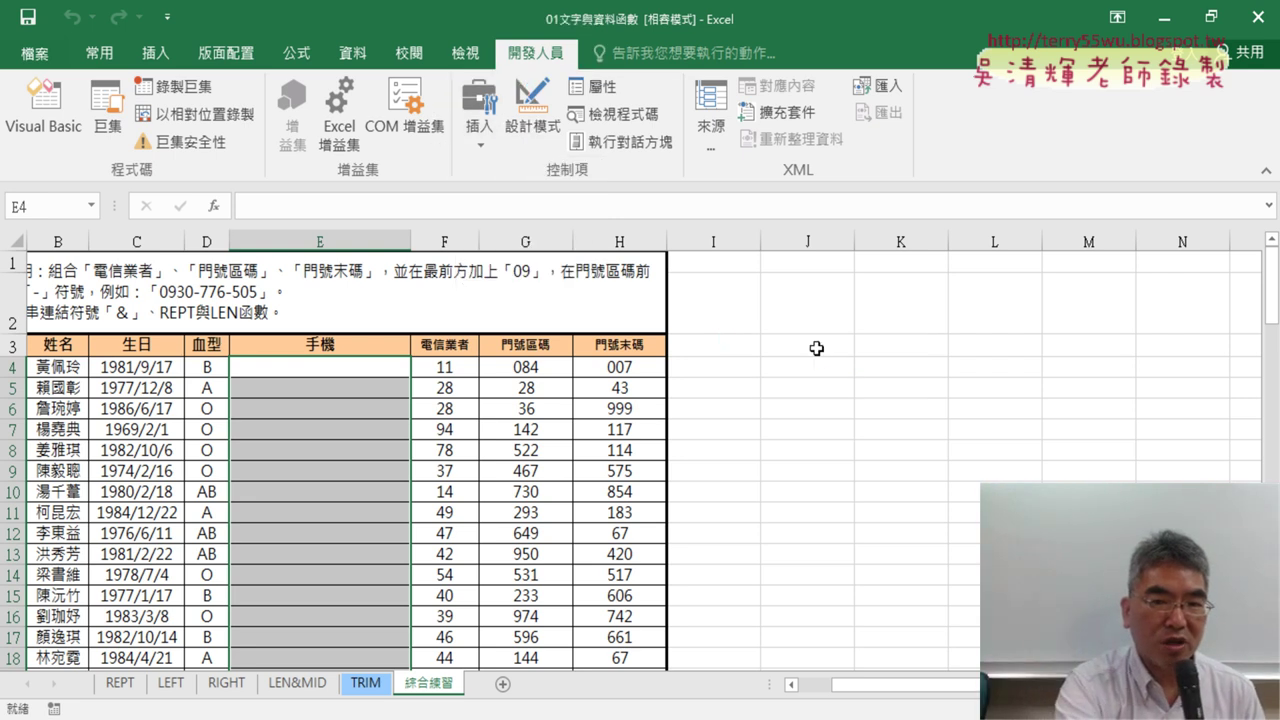
pyautogui.click(480, 125)
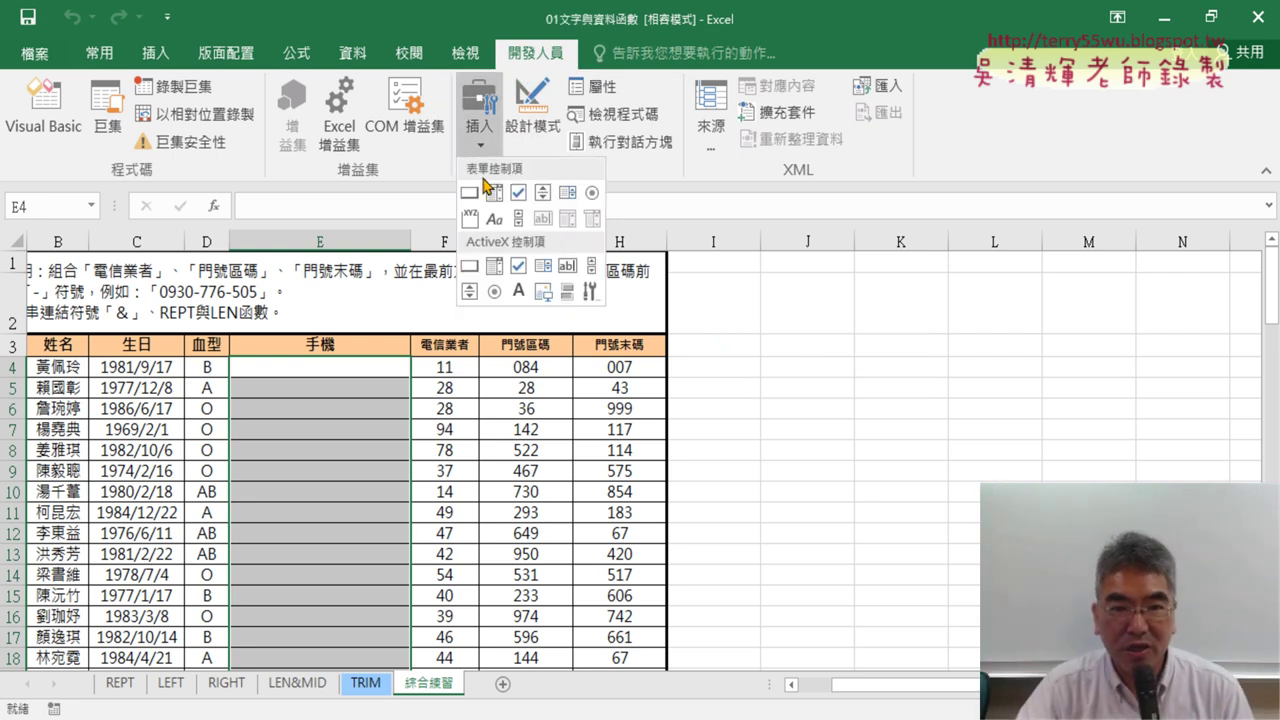
pyautogui.click(467, 190)
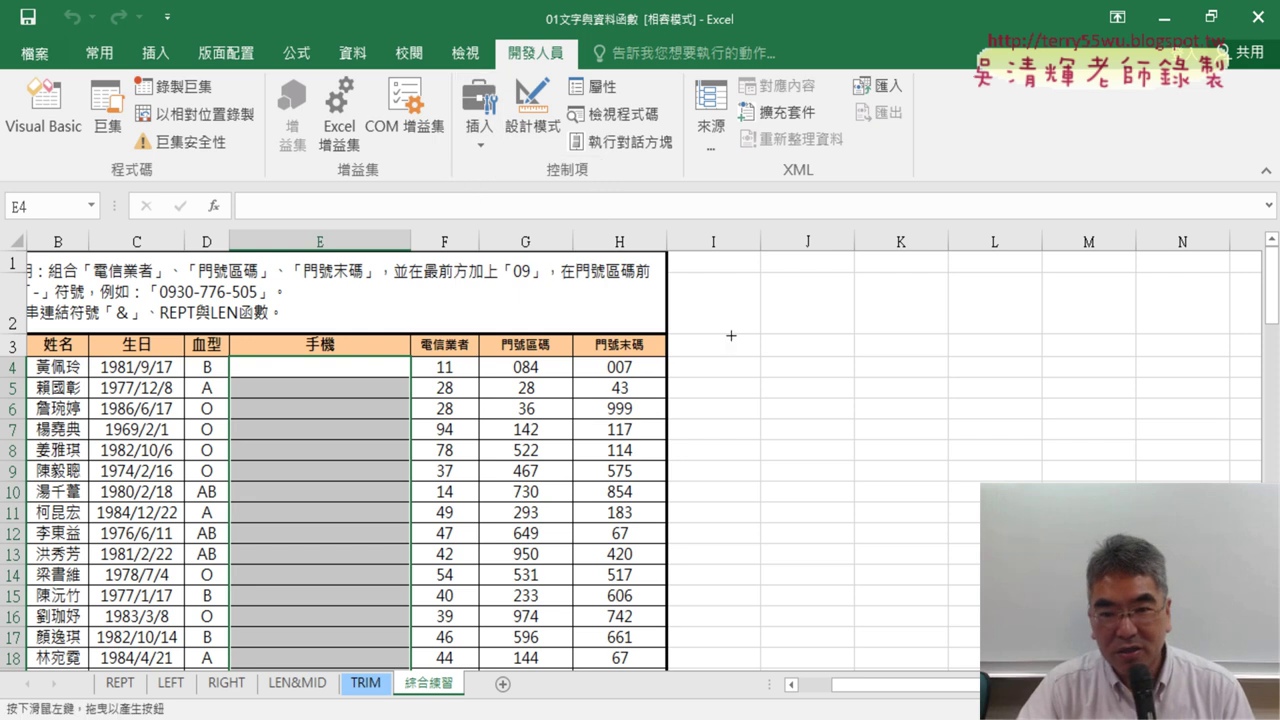
pyautogui.moveTo(731, 336); pyautogui.dragTo(952, 384)
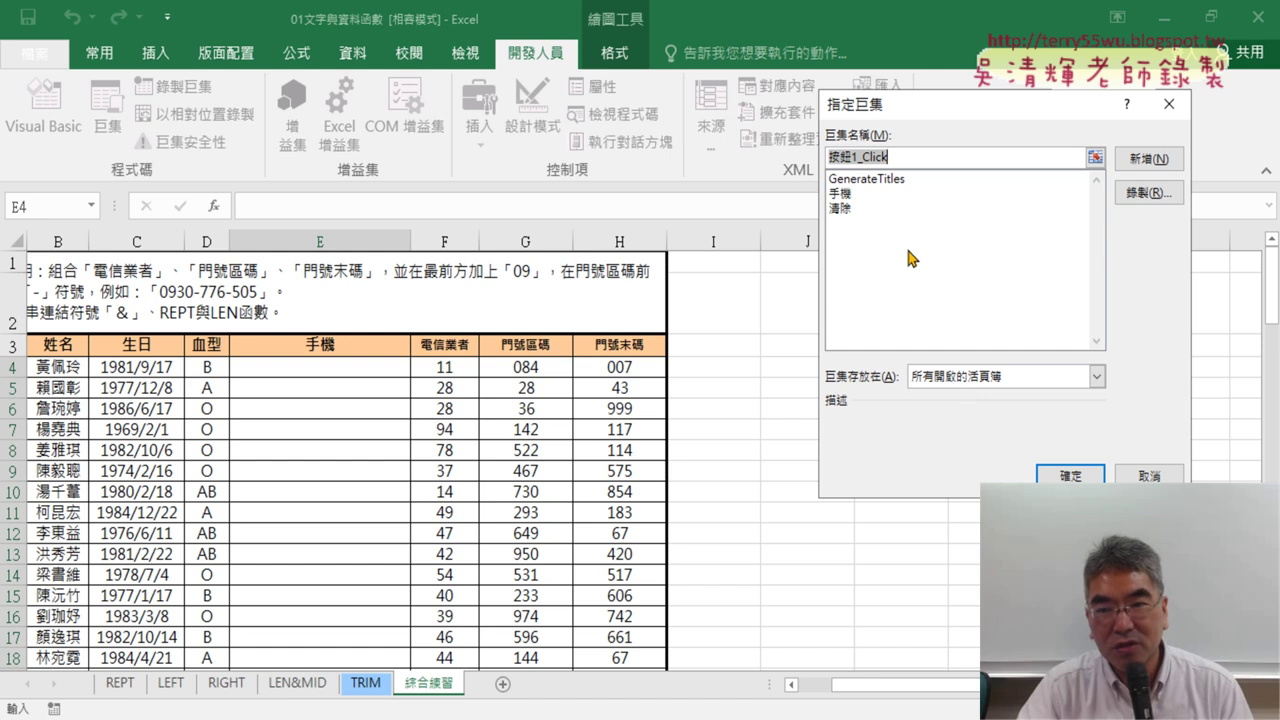
pyautogui.click(858, 194)
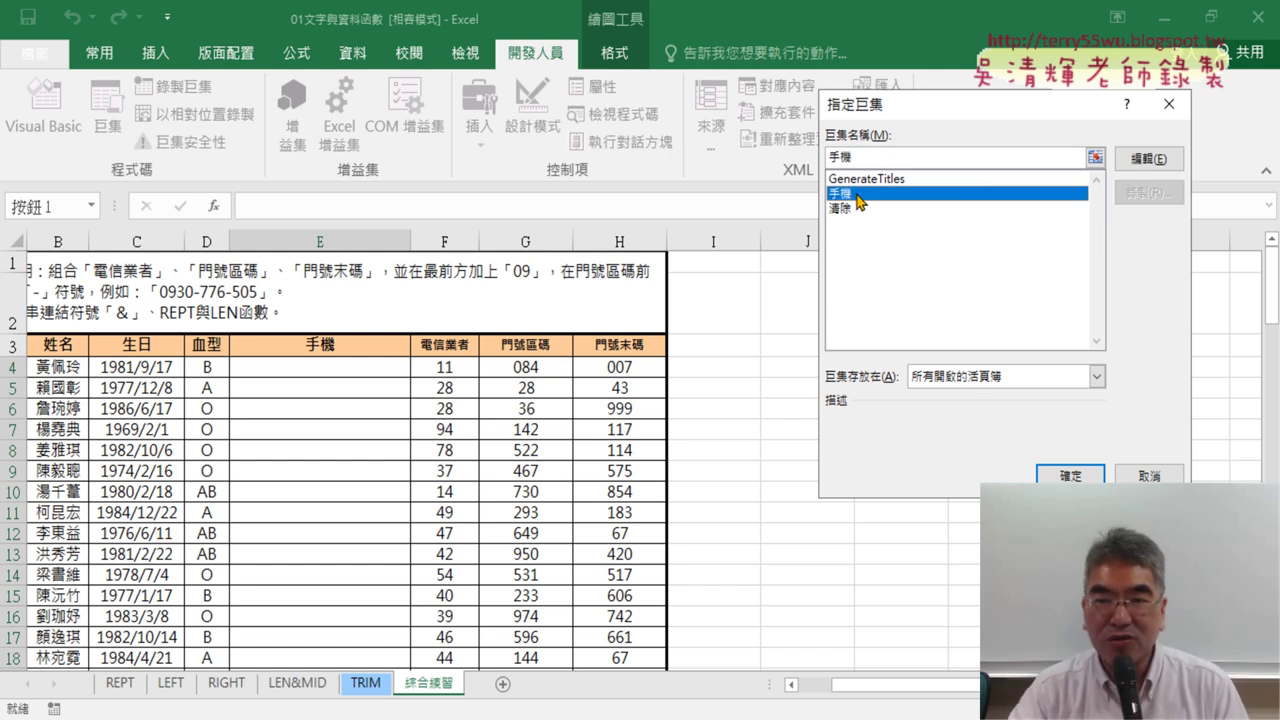
pyautogui.click(1070, 476)
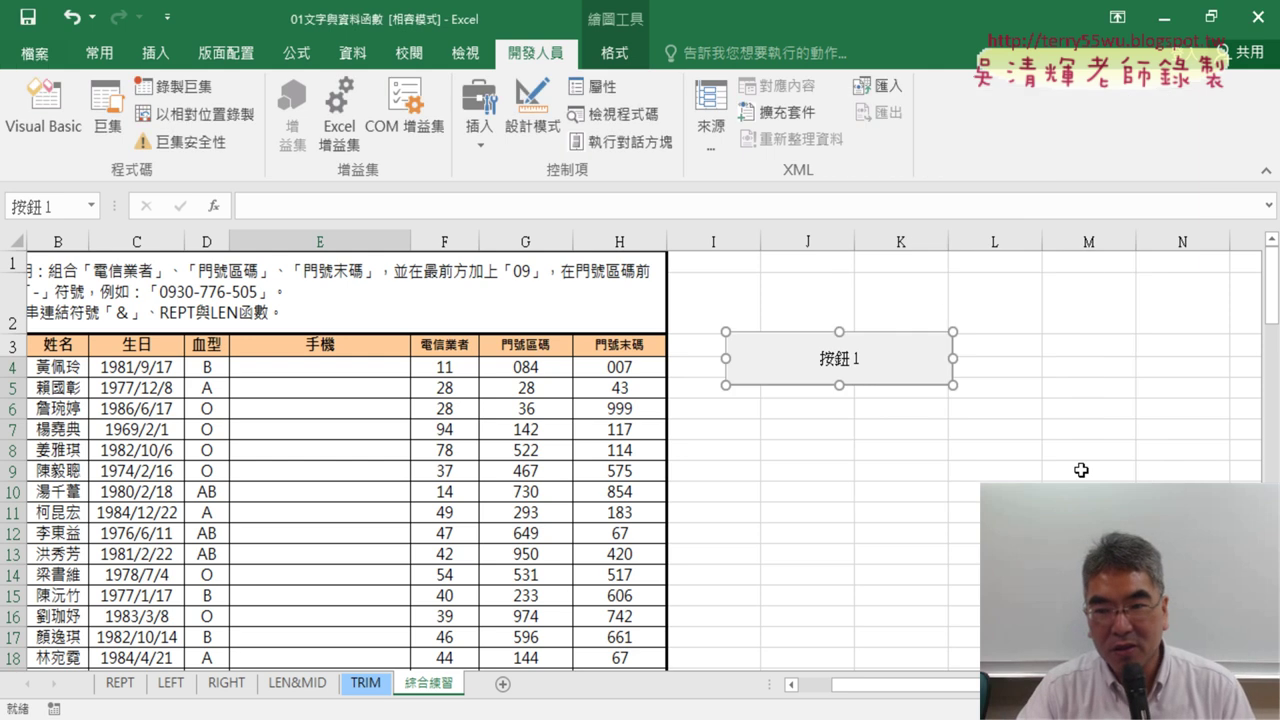
# Caption the button 手機 and click it to fill column E with phone numbers.
pyautogui.click(818, 360)
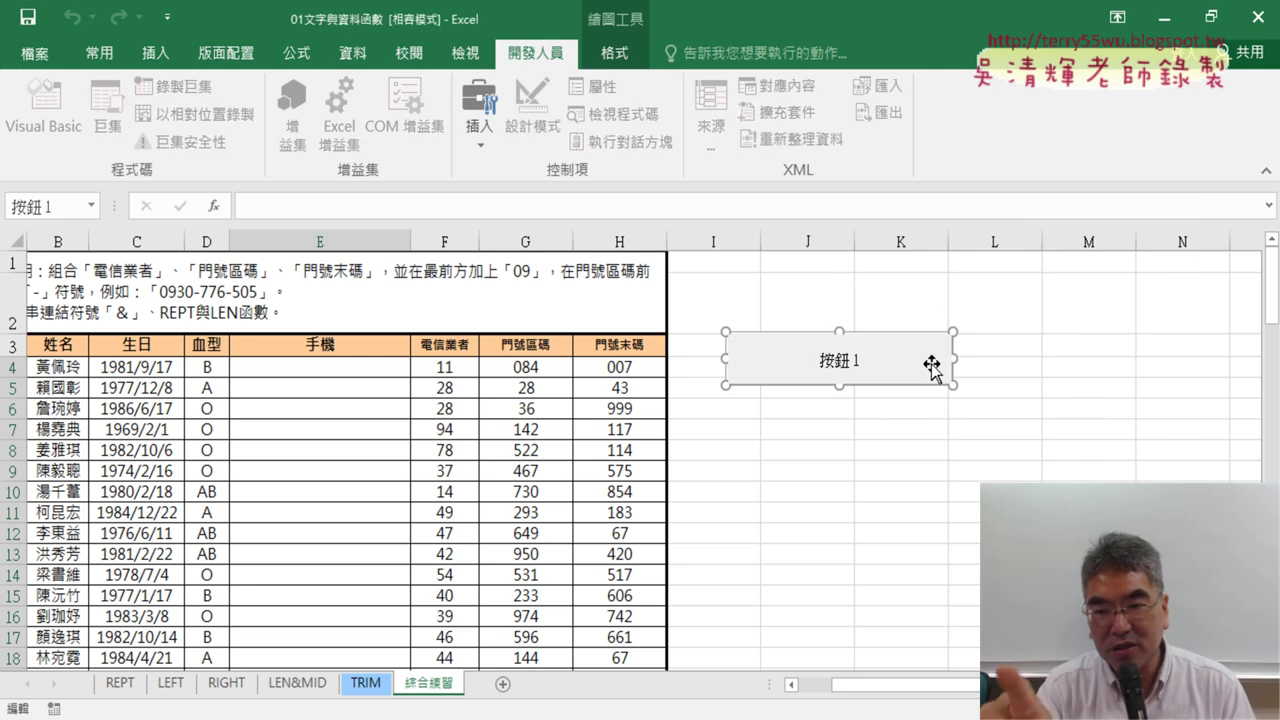
pyautogui.press('Delete')
pyautogui.press('Delete')
pyautogui.press('Delete')
pyautogui.press('Delete')
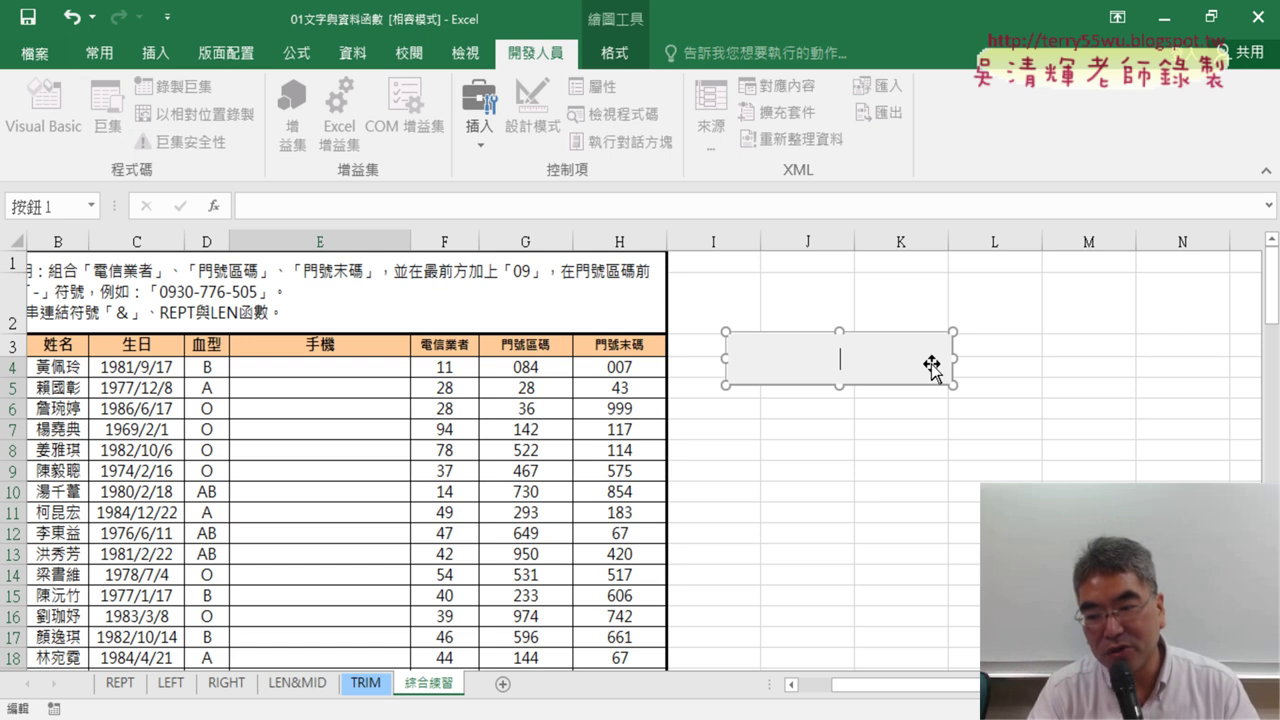
pyautogui.write('手ㄐ')
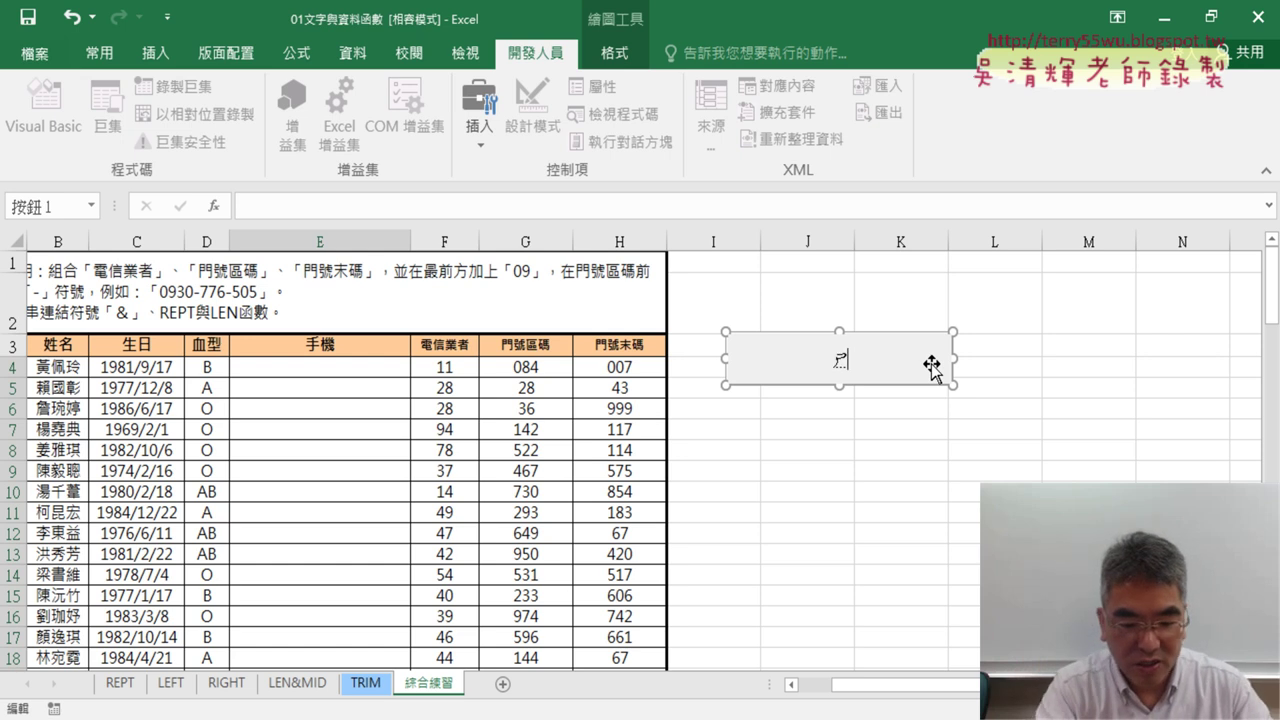
pyautogui.write('機')
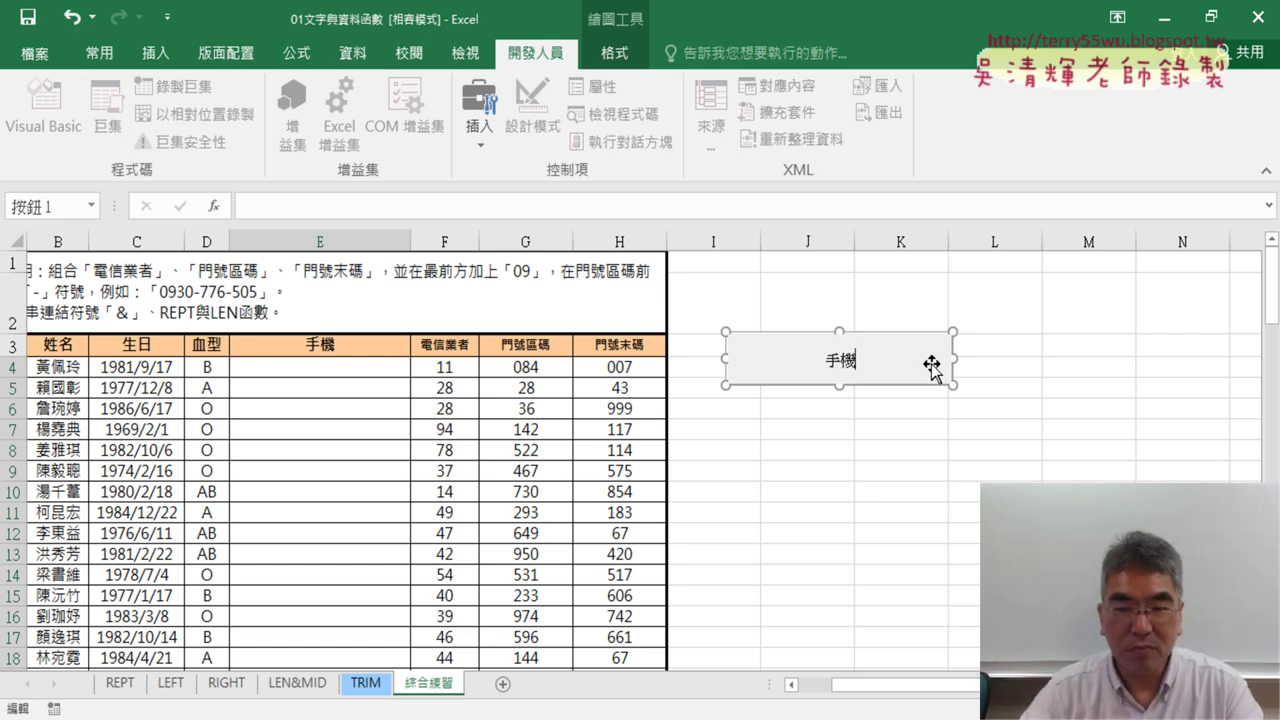
pyautogui.click(901, 476)
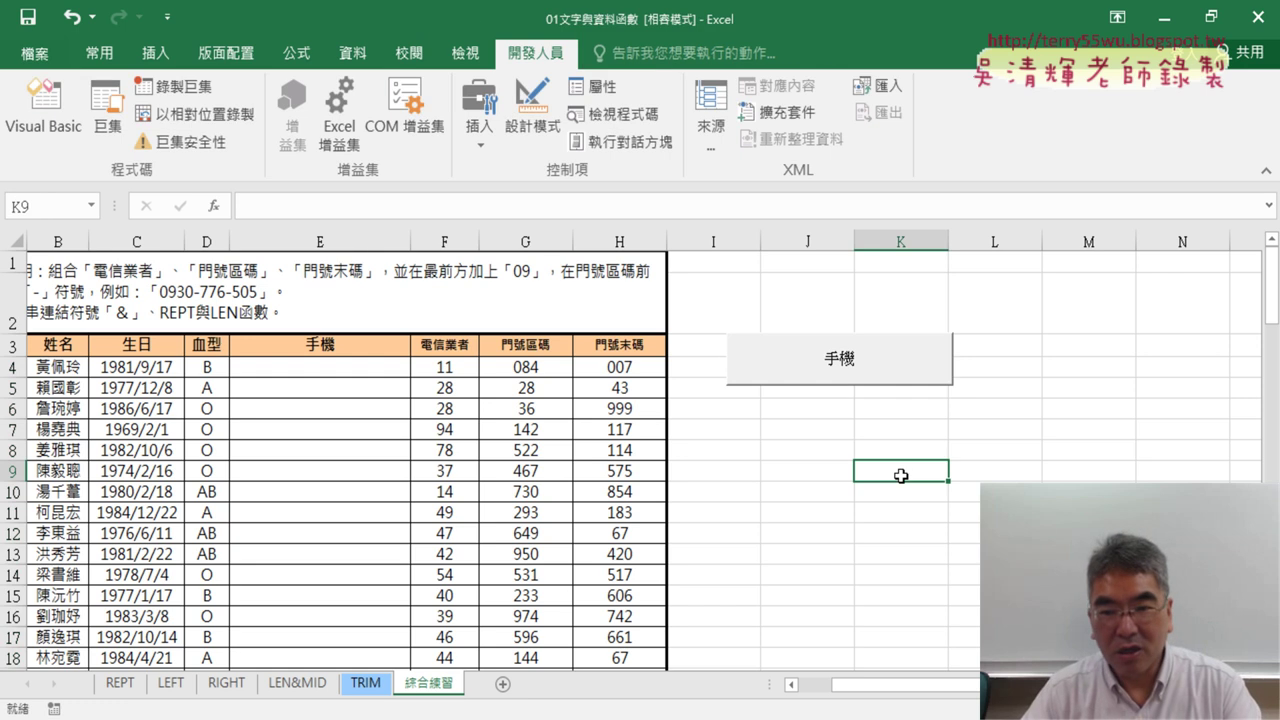
pyautogui.click(857, 366)
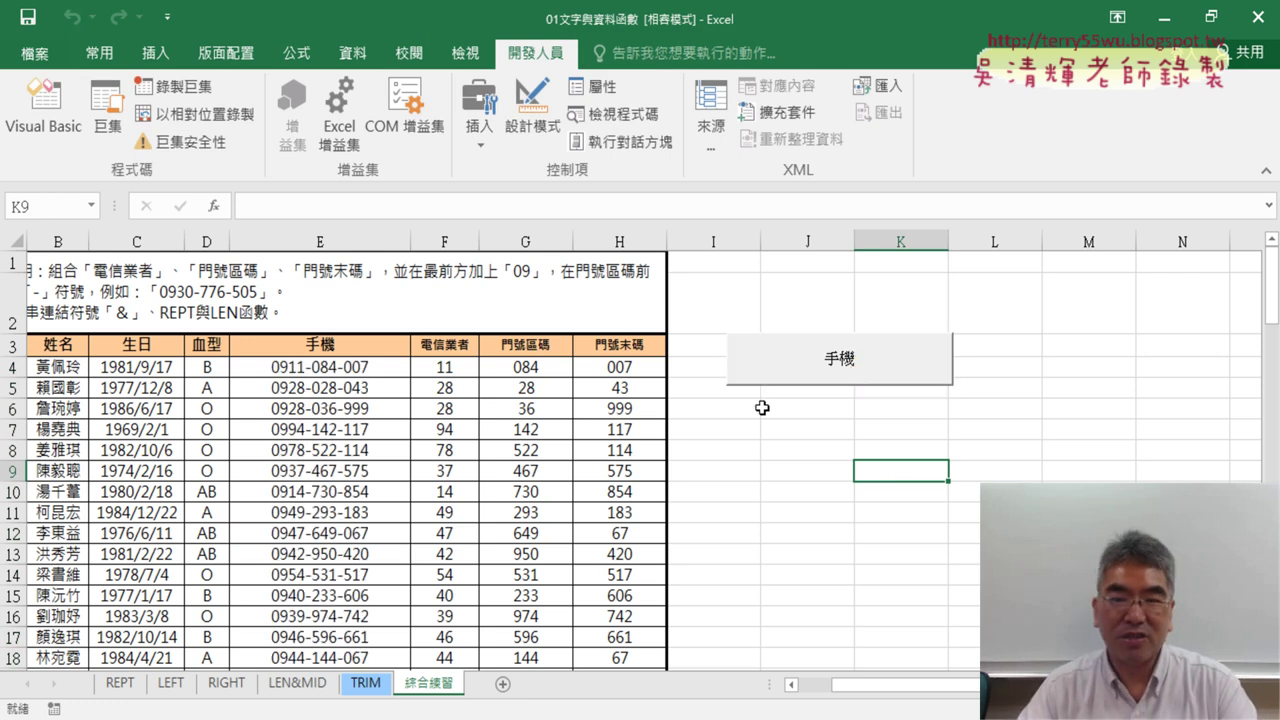
# Draw a second push button below 手機, assign the 清除 macro, and caption it 清除.
pyautogui.click(479, 125)
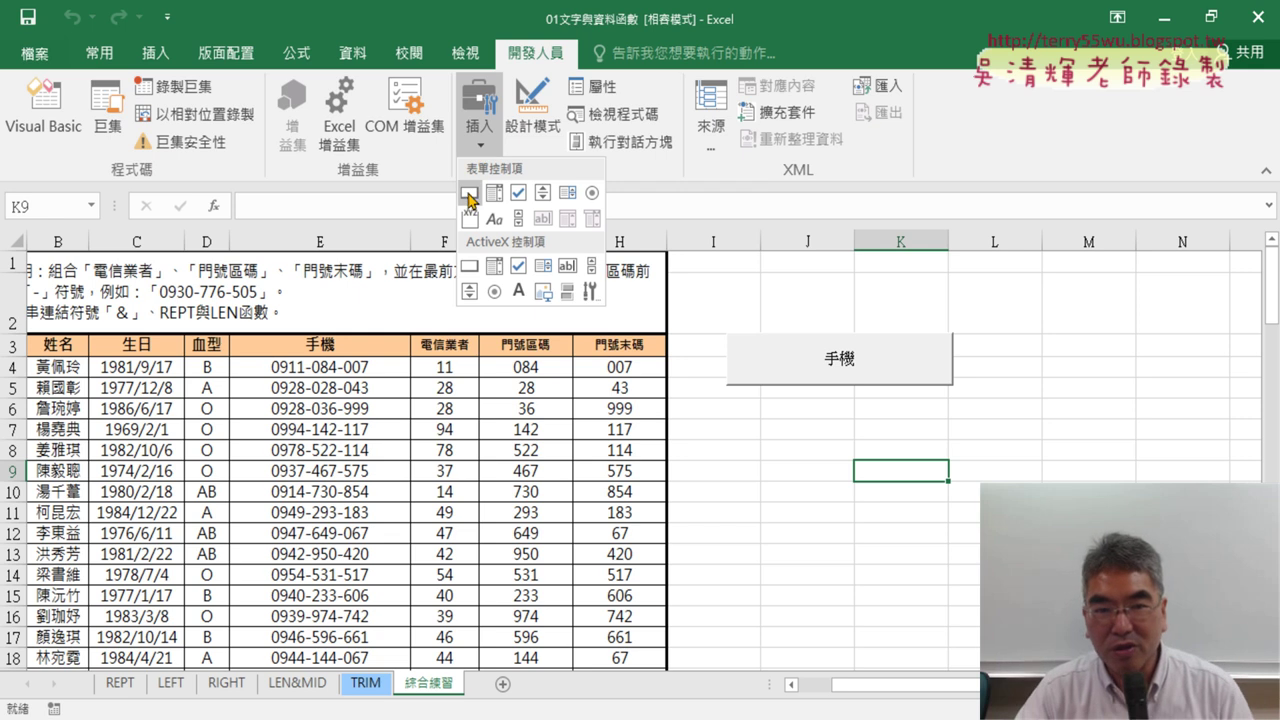
pyautogui.click(467, 173)
pyautogui.moveTo(729, 400); pyautogui.dragTo(953, 451)
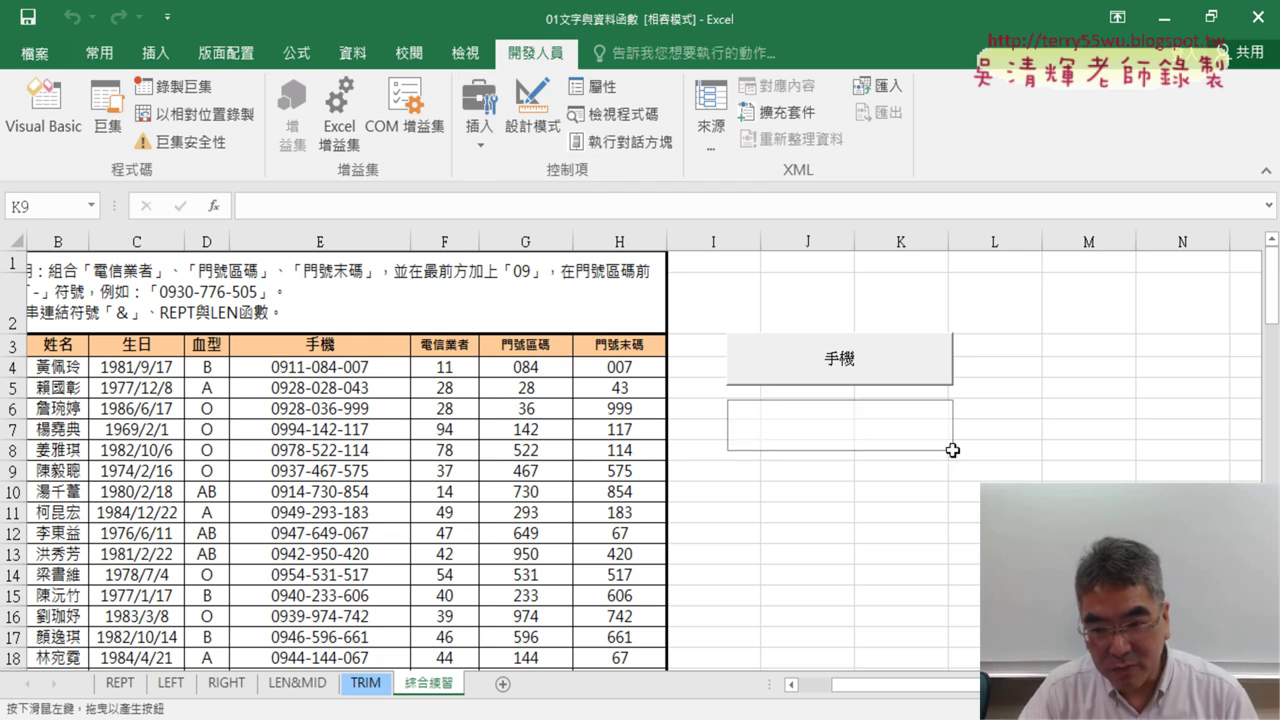
pyautogui.click(843, 208)
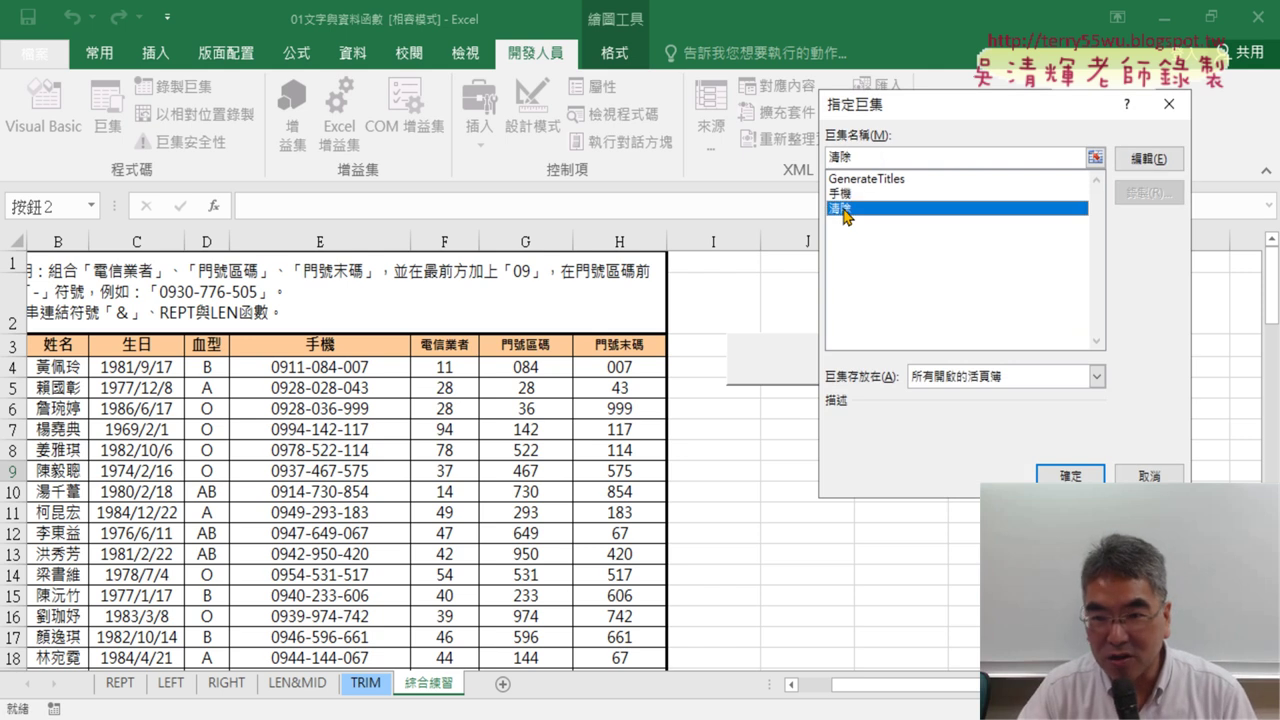
pyautogui.doubleClick(859, 157)
pyautogui.rightClick(838, 157)
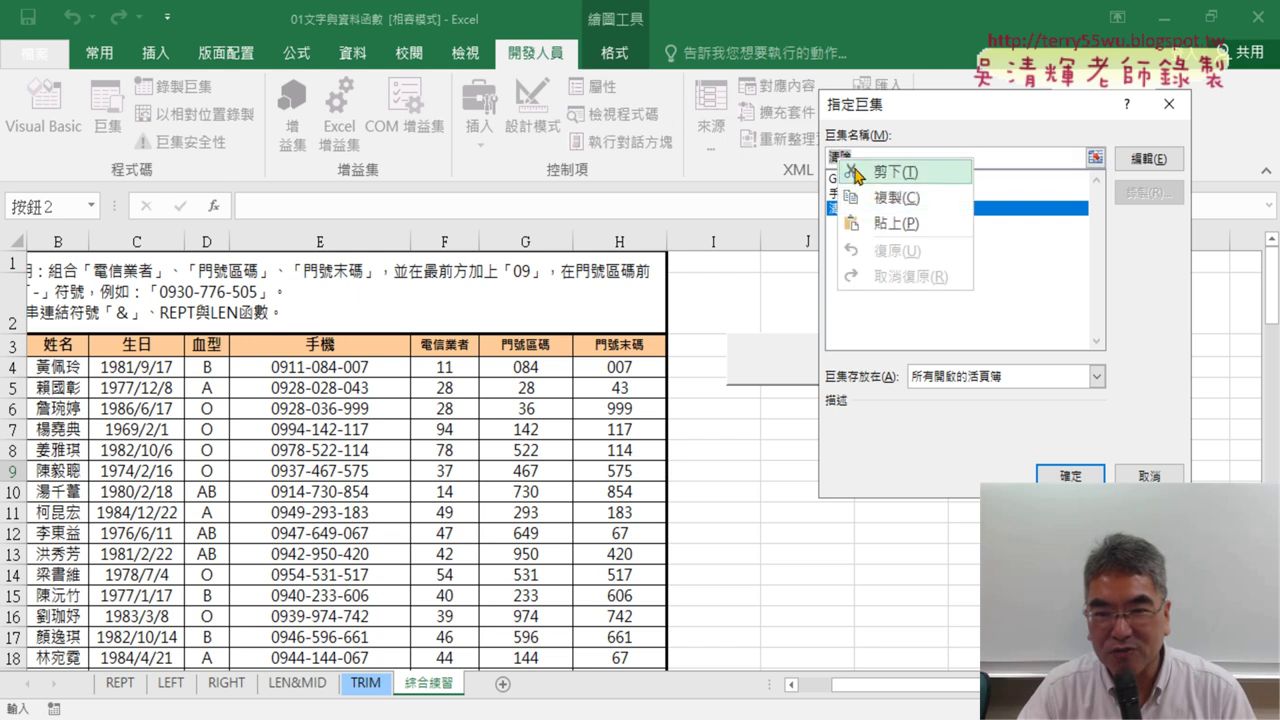
pyautogui.click(886, 199)
pyautogui.click(1069, 476)
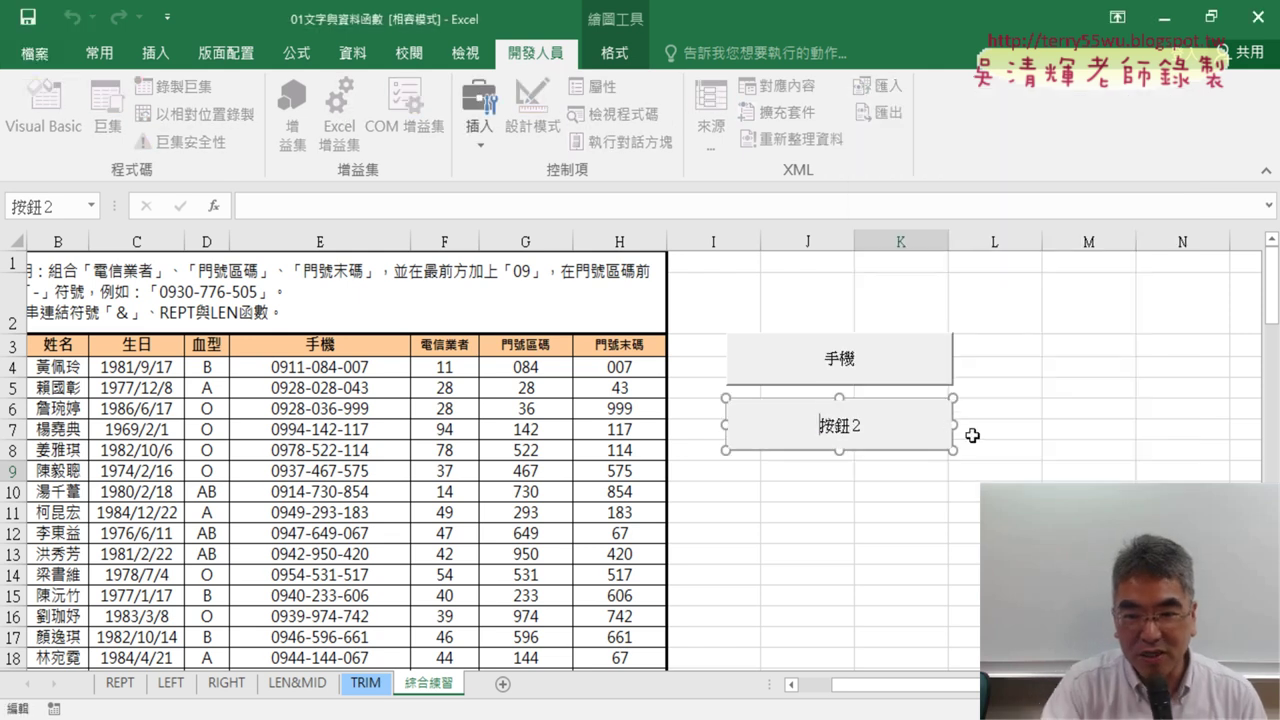
pyautogui.press('BackSpace')
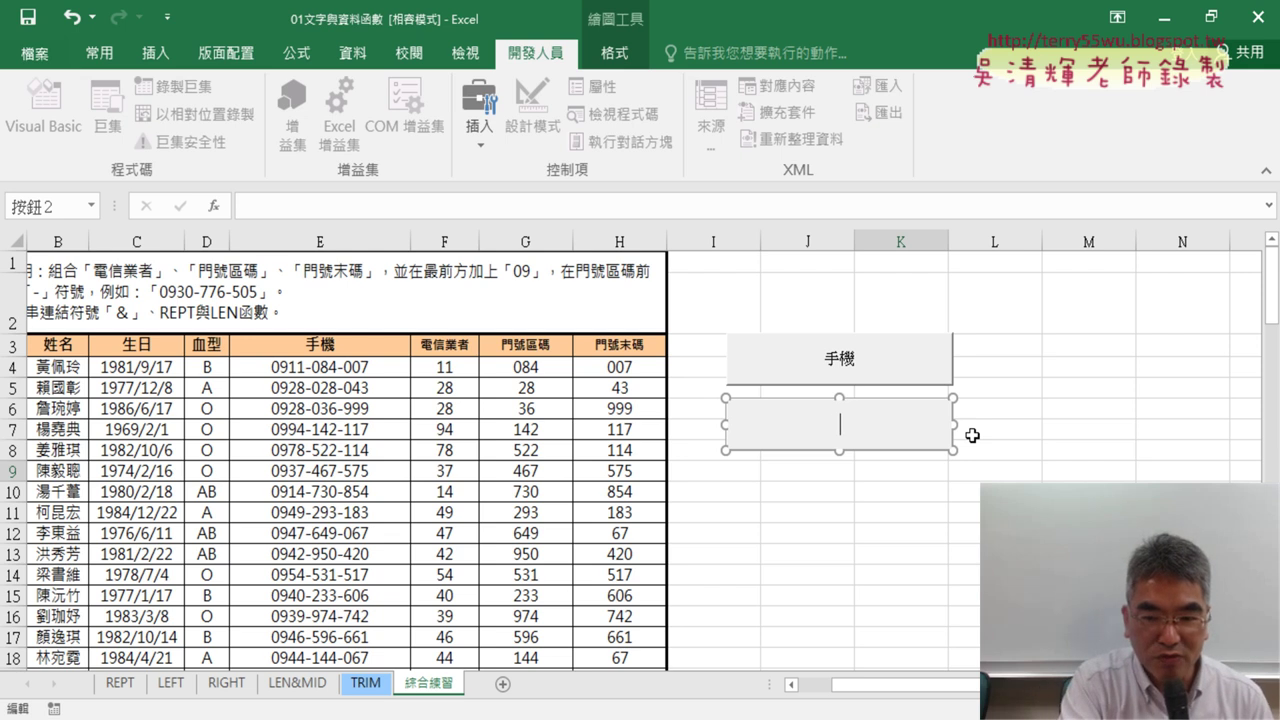
pyautogui.write('清除')
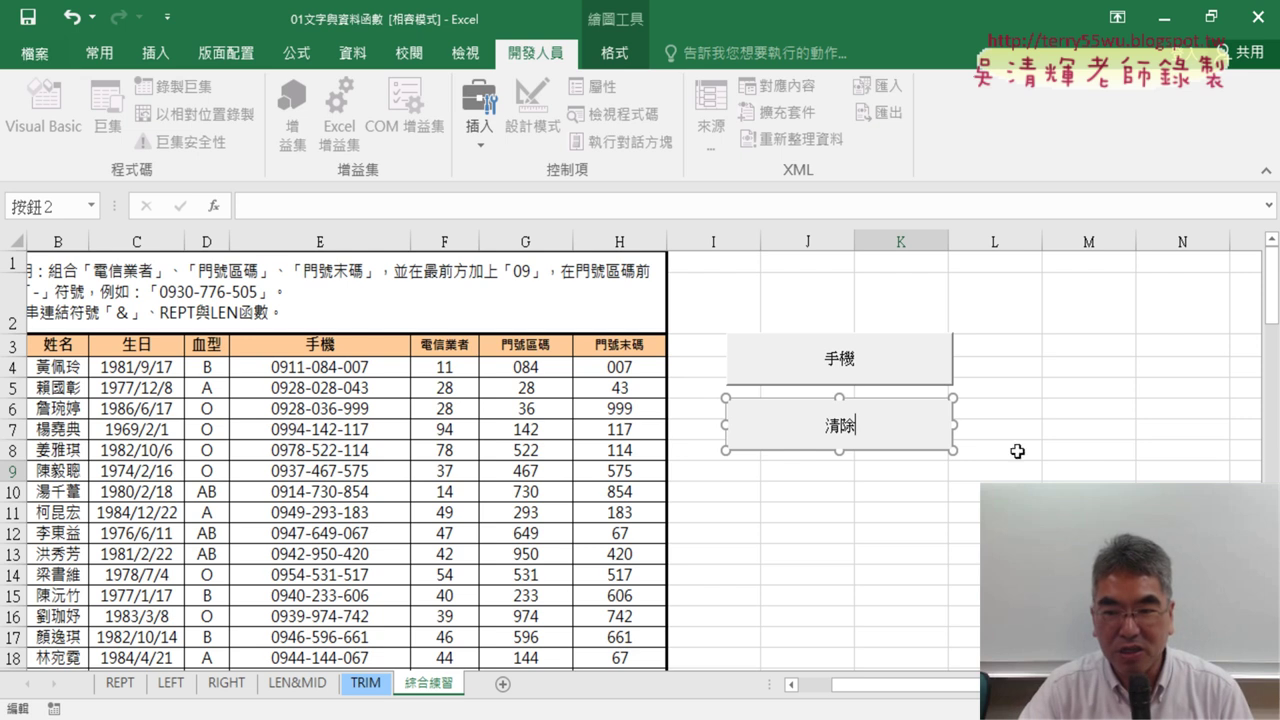
pyautogui.click(1168, 482)
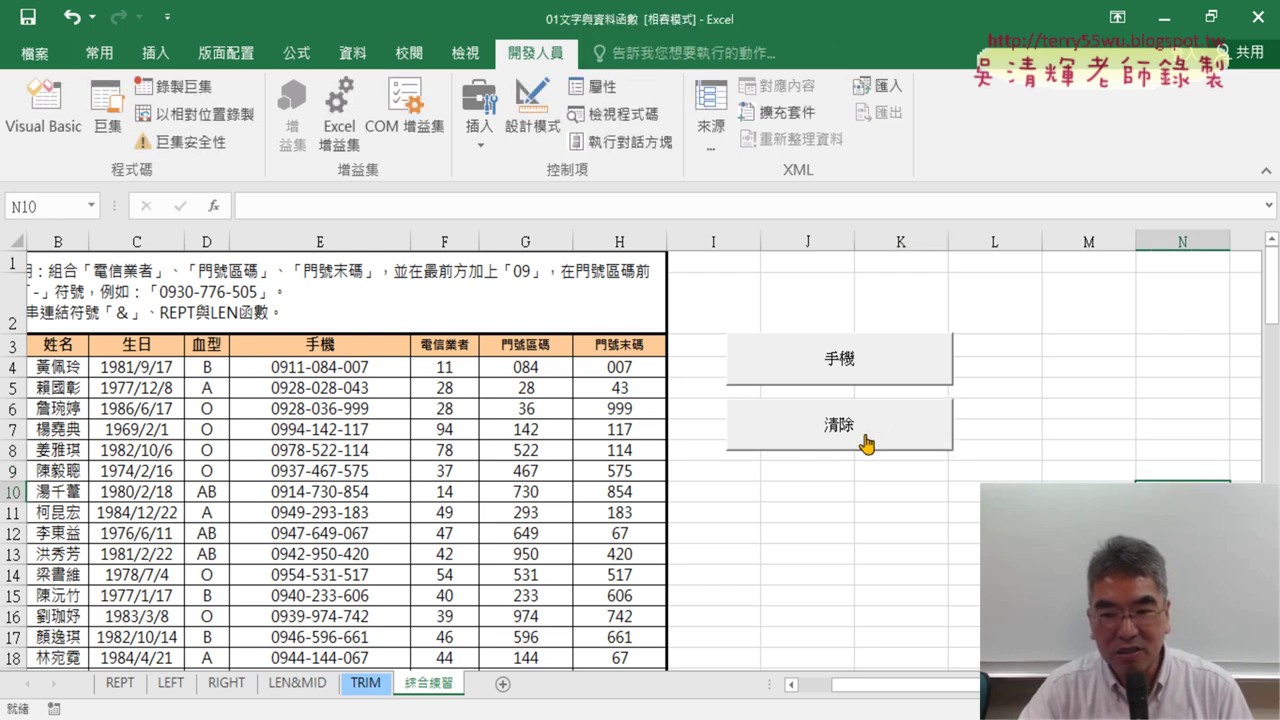
# Alternate the 清除 and 手機 buttons repeatedly, leaving column E filled, then open the Insert controls palette.
pyautogui.click(856, 436)
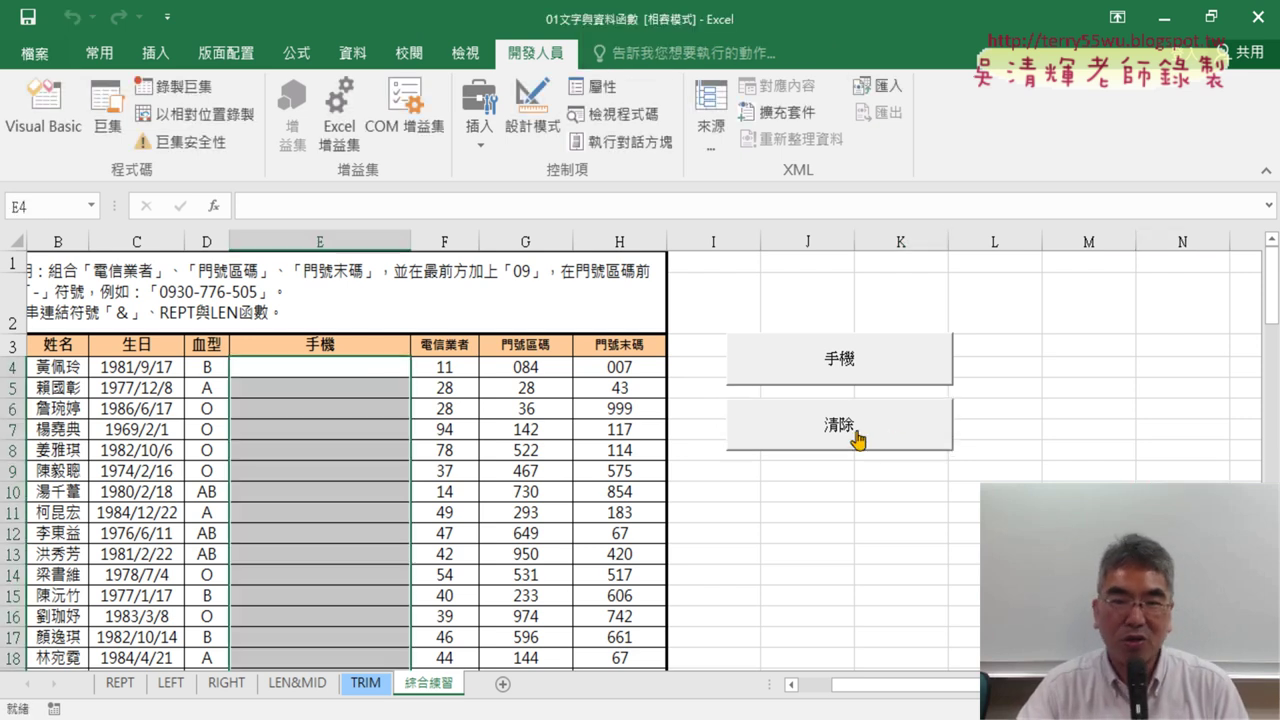
pyautogui.click(858, 362)
pyautogui.click(858, 425)
pyautogui.click(862, 360)
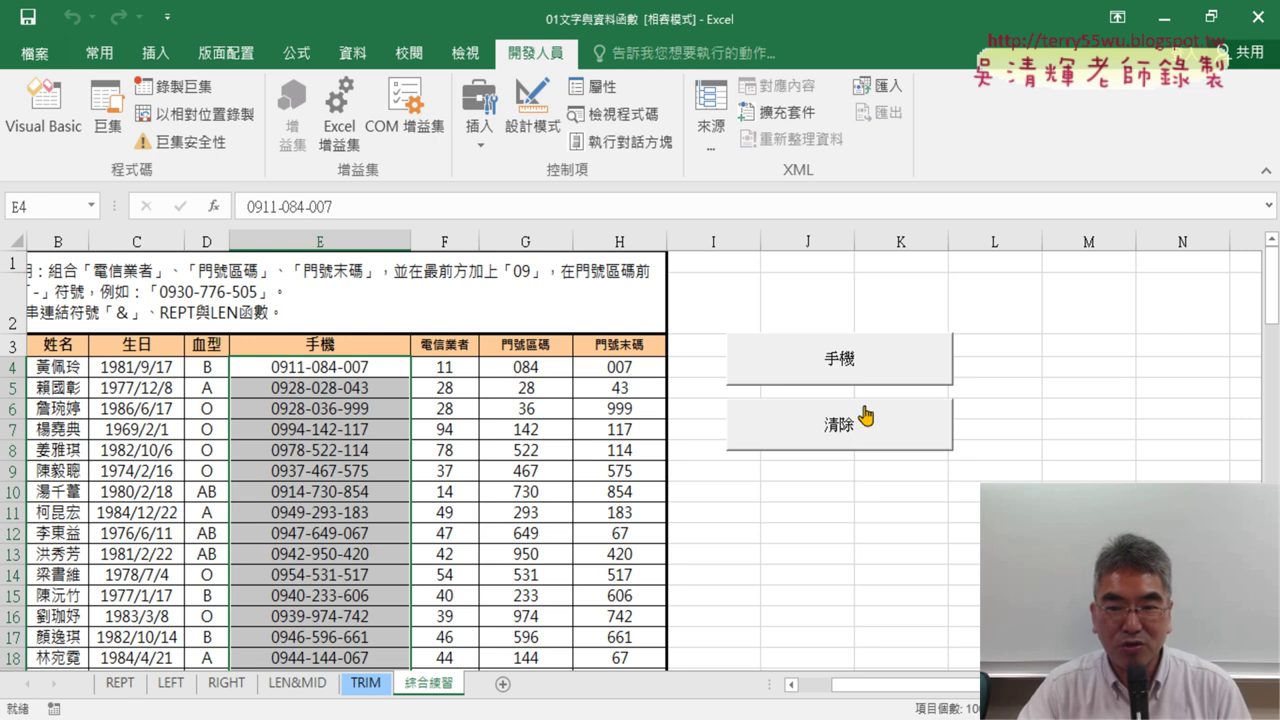
pyautogui.click(862, 418)
pyautogui.click(869, 362)
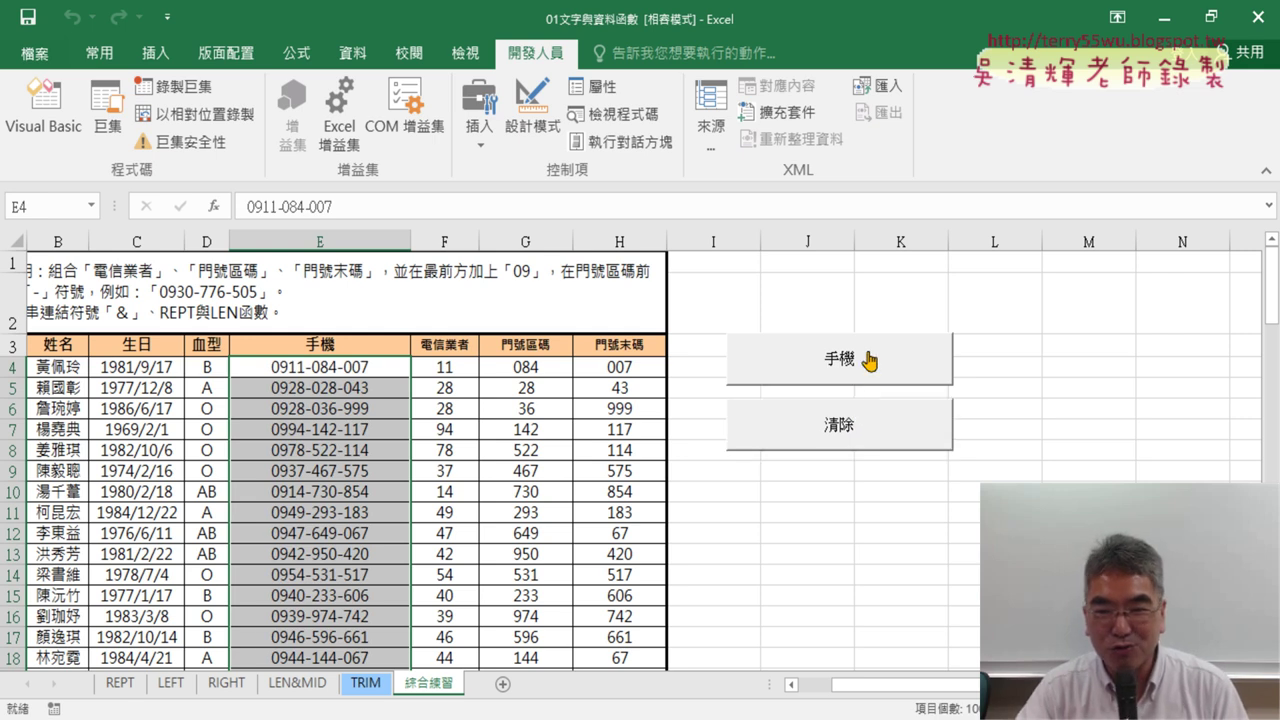
pyautogui.click(858, 424)
pyautogui.click(857, 363)
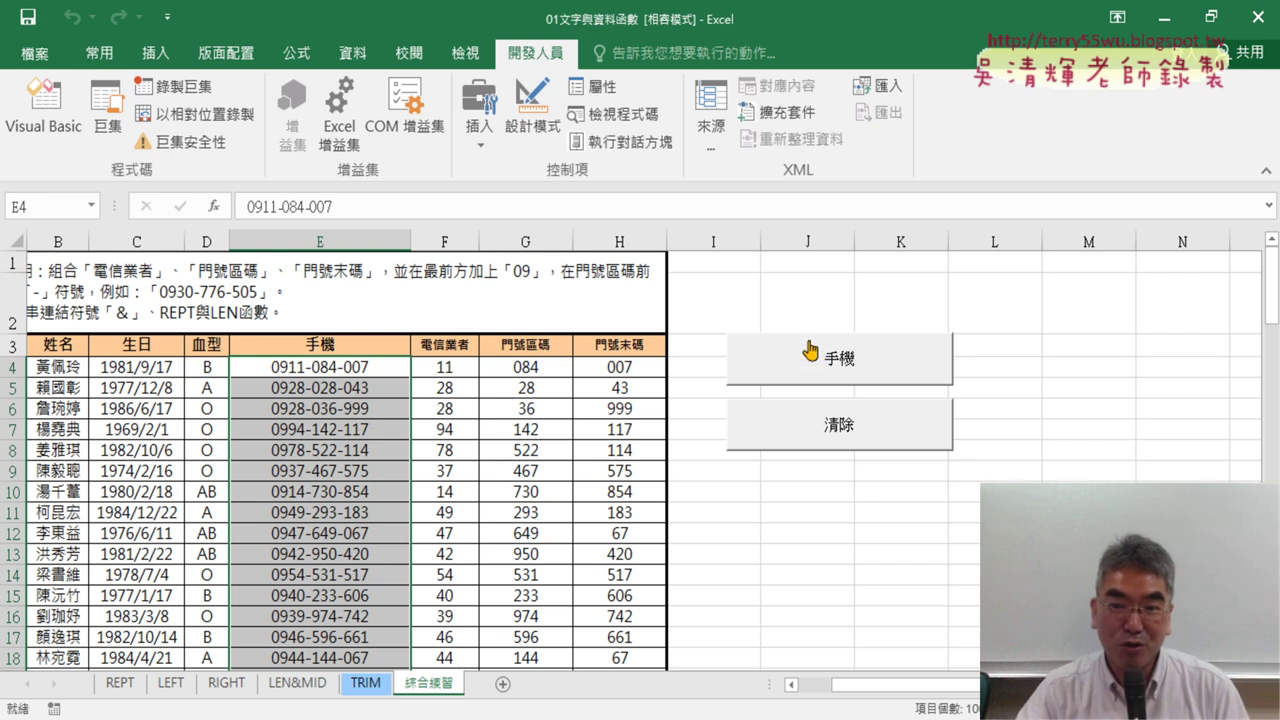
pyautogui.click(822, 422)
pyautogui.click(839, 362)
pyautogui.click(826, 422)
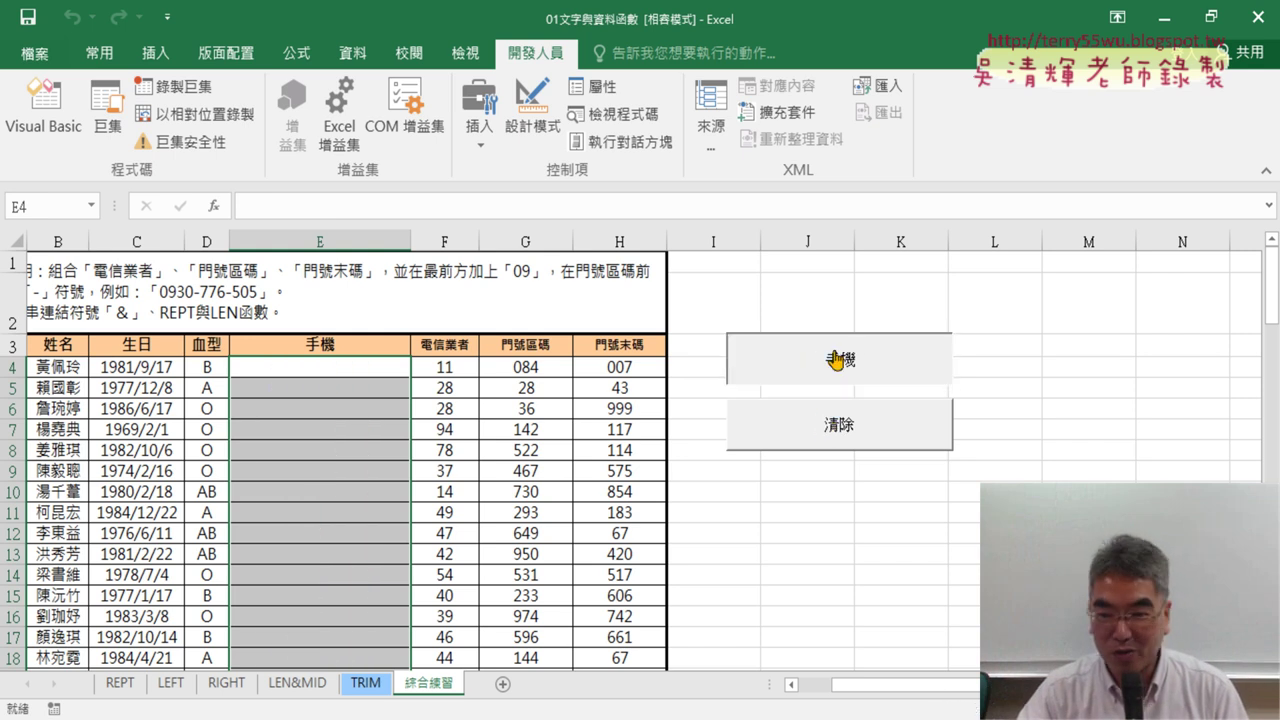
pyautogui.click(843, 367)
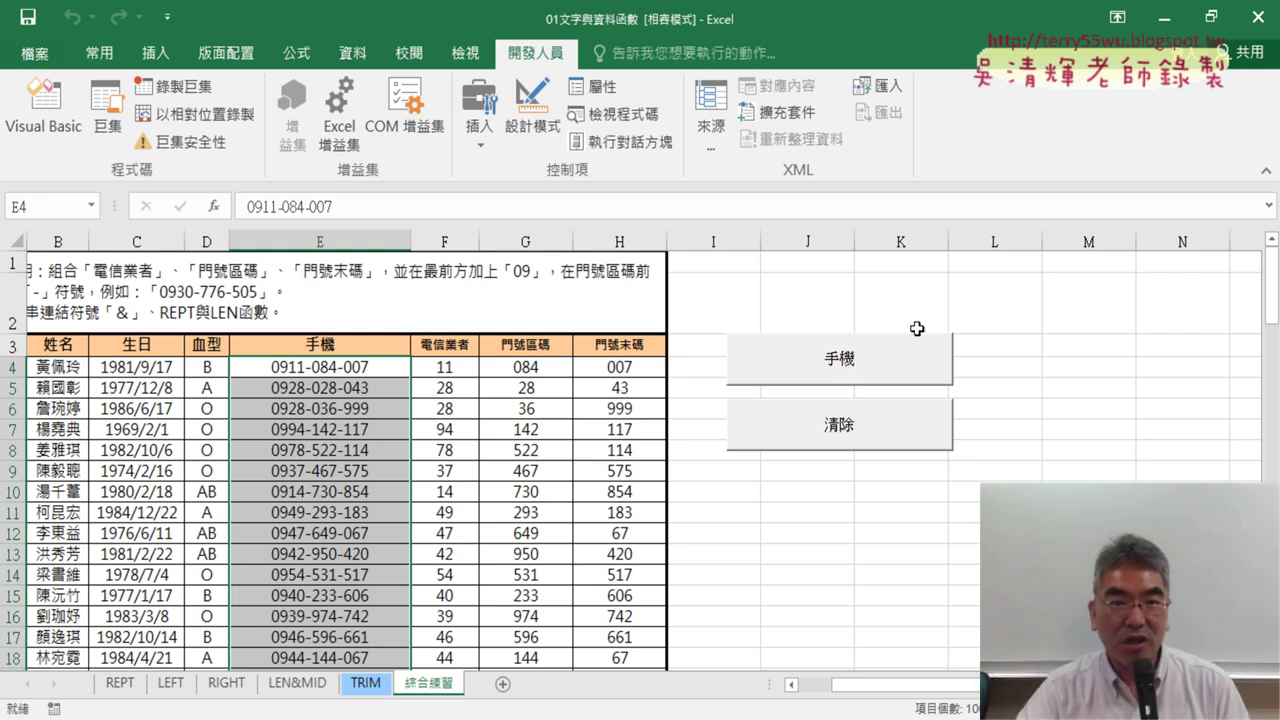
pyautogui.click(483, 150)
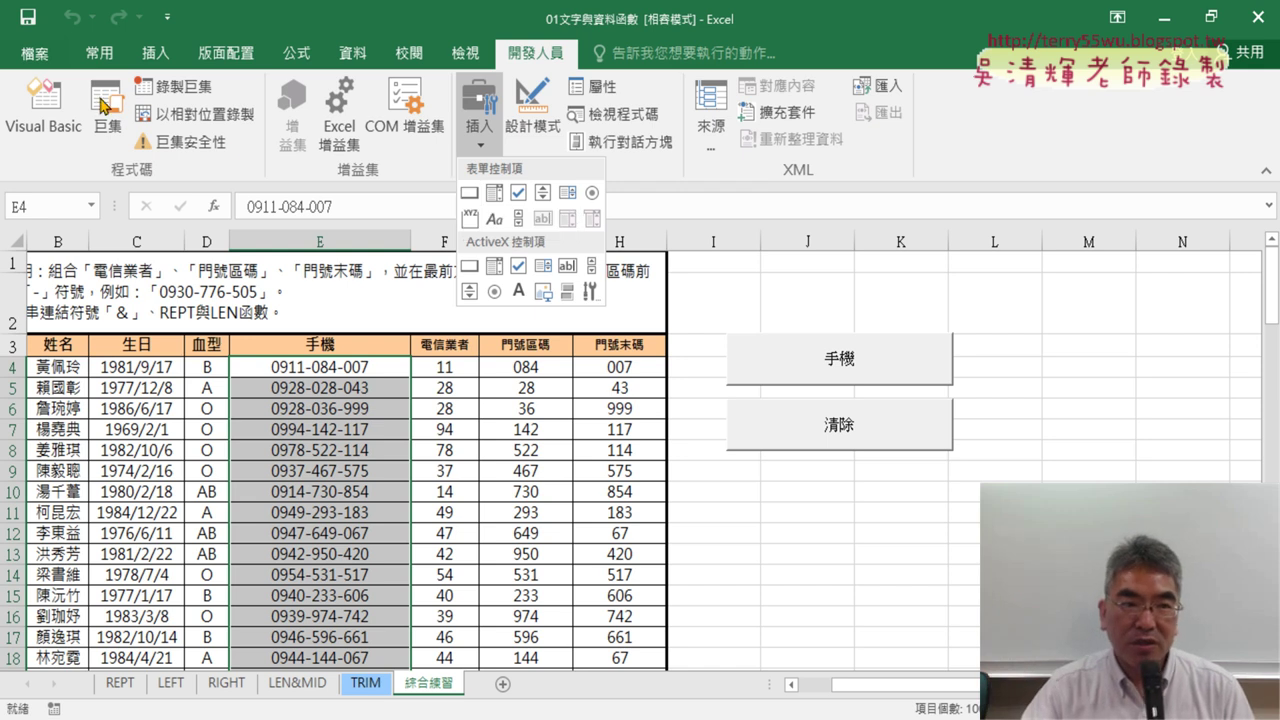
# Start Save As and choose the Excel 啟用巨集的活頁簿 file type, then cancel the dialog.
pyautogui.click(35, 53)
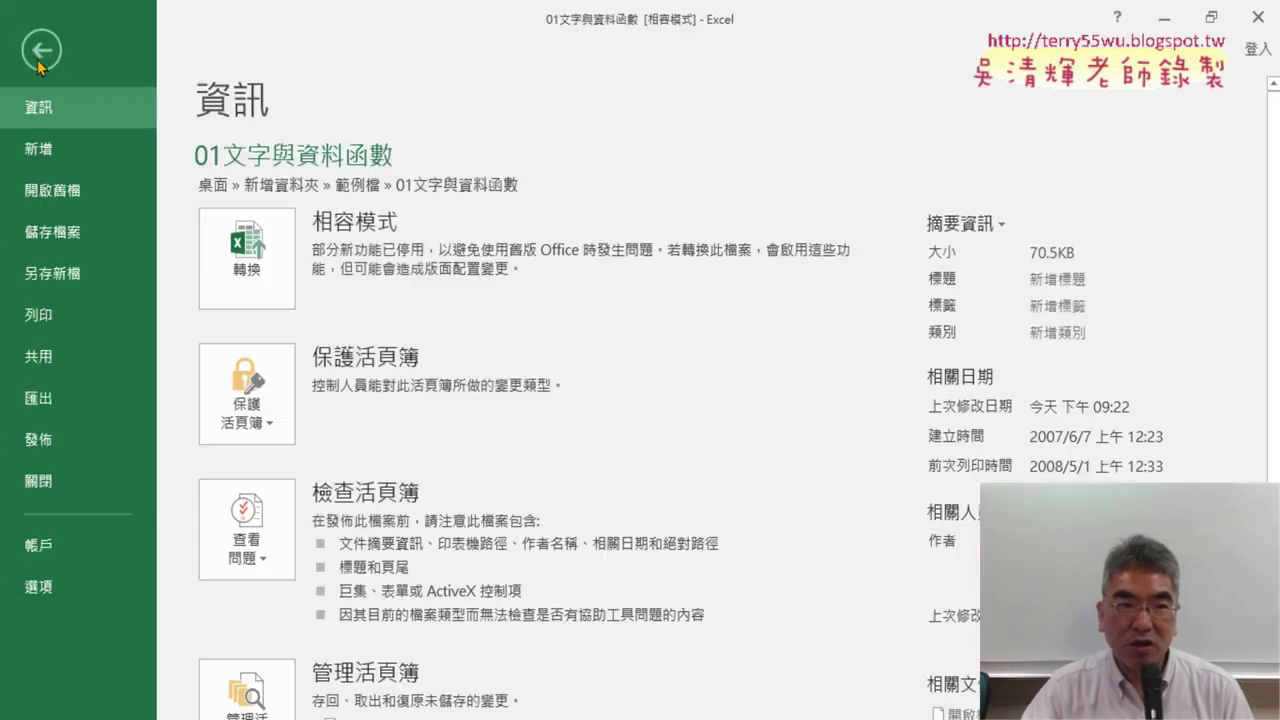
pyautogui.click(54, 281)
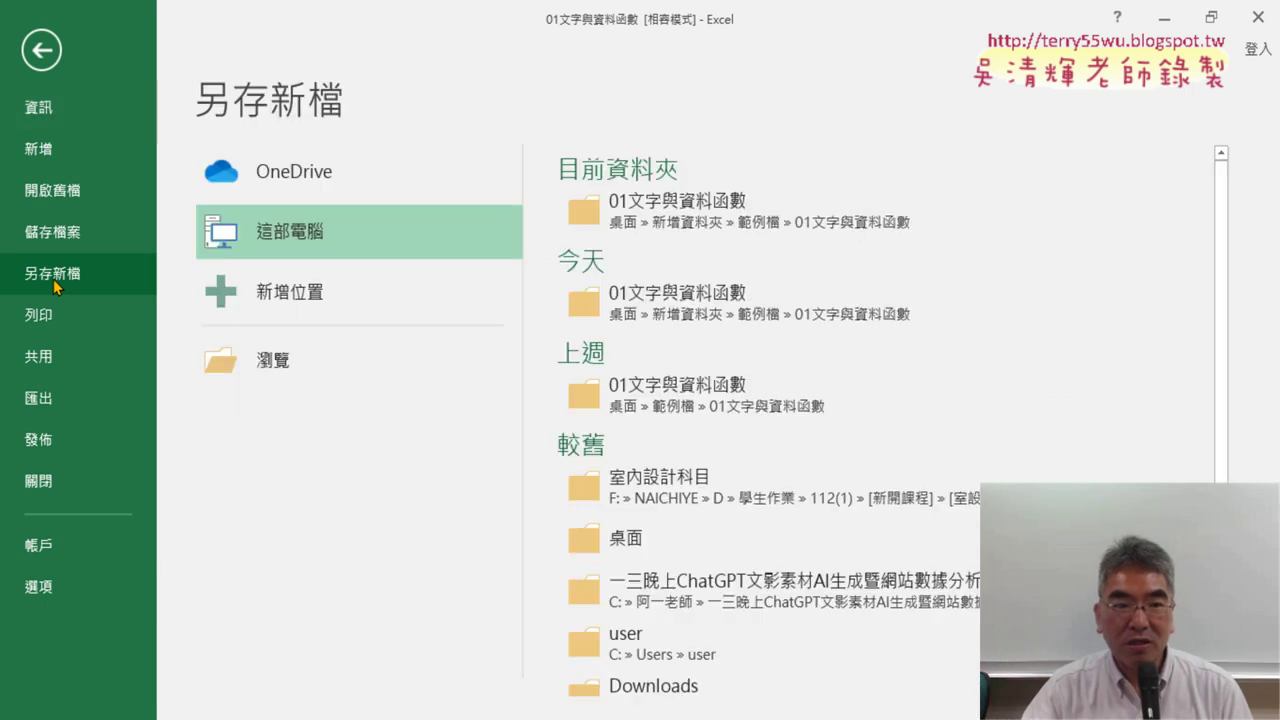
pyautogui.click(309, 360)
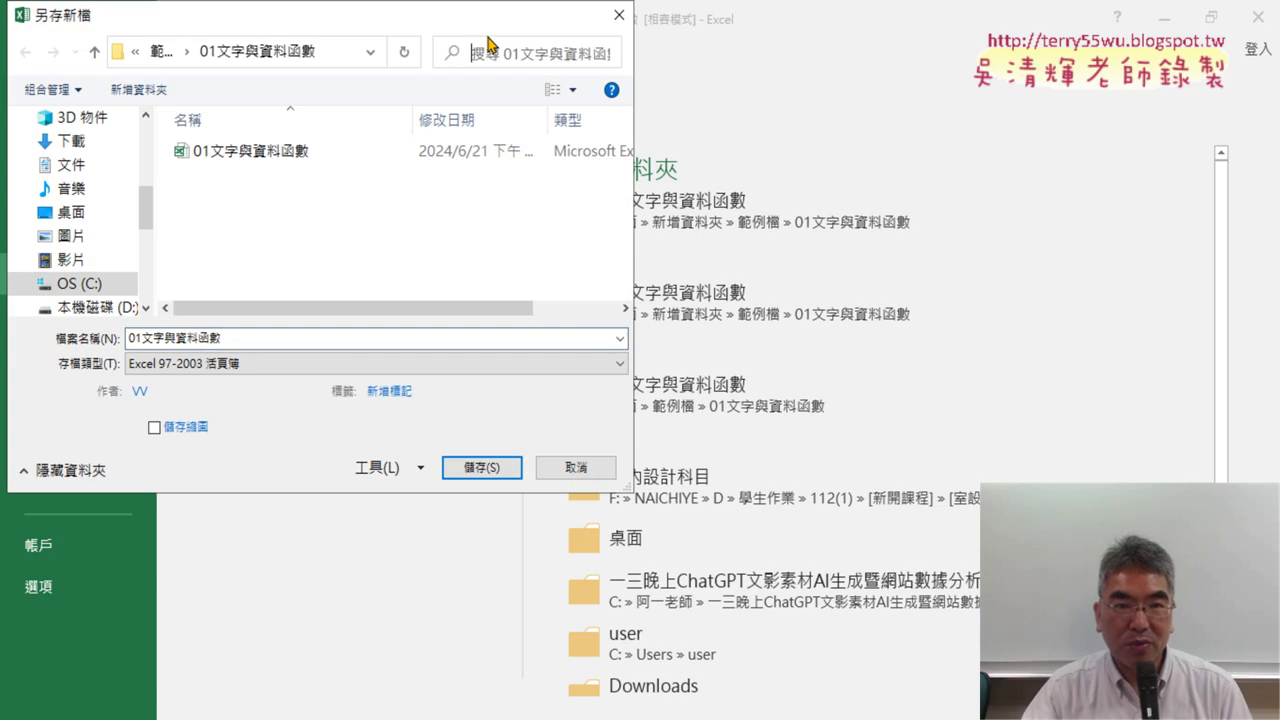
pyautogui.moveTo(467, 20); pyautogui.dragTo(775, 28)
pyautogui.click(770, 61)
pyautogui.click(674, 371)
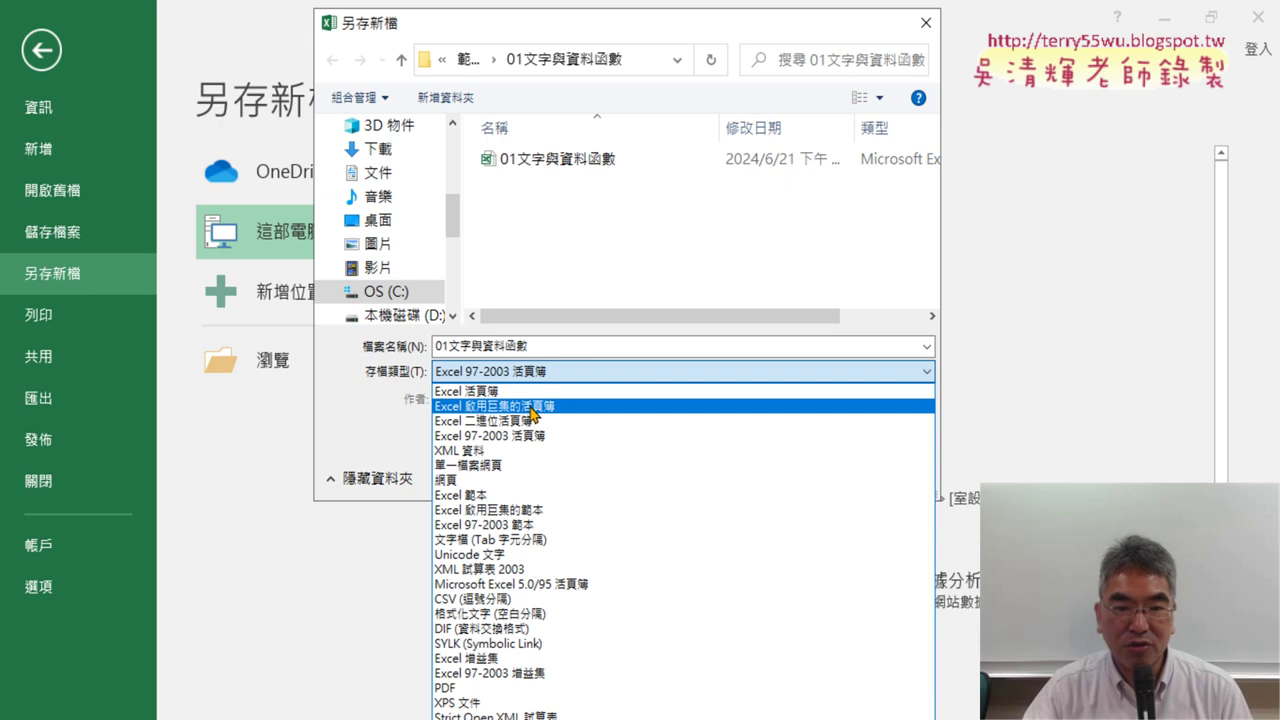
pyautogui.click(531, 410)
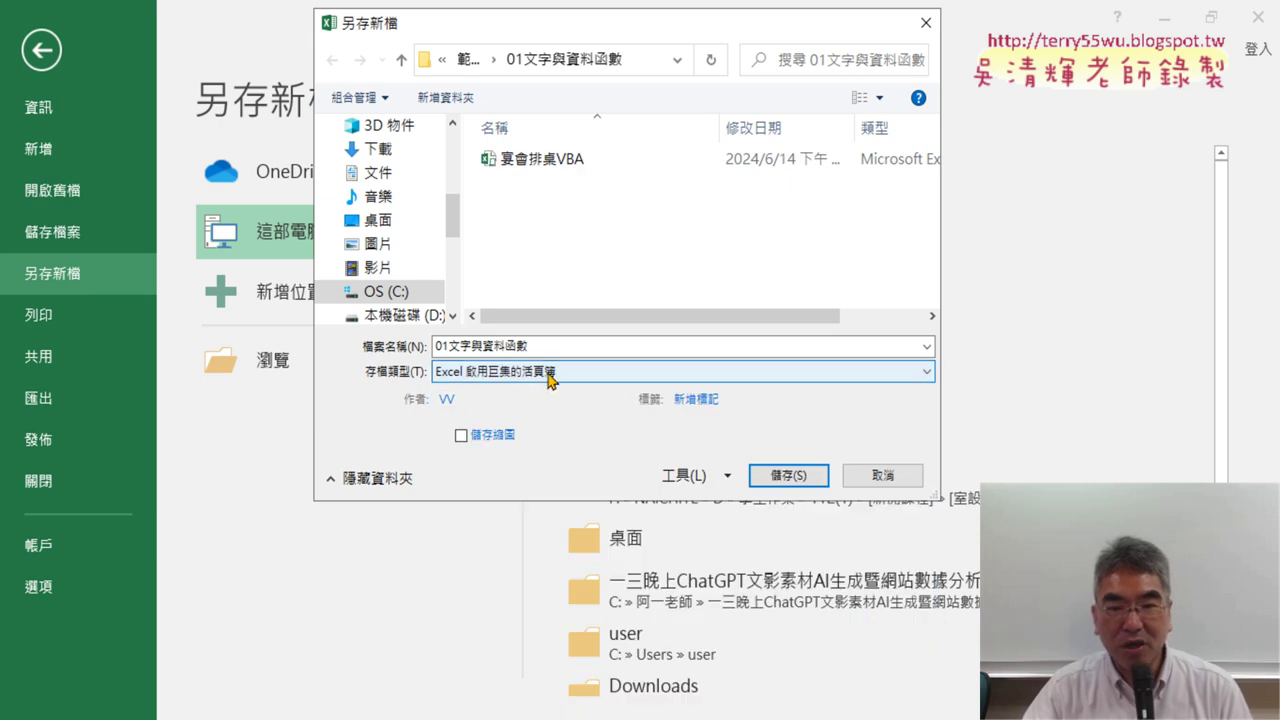
pyautogui.click(550, 377)
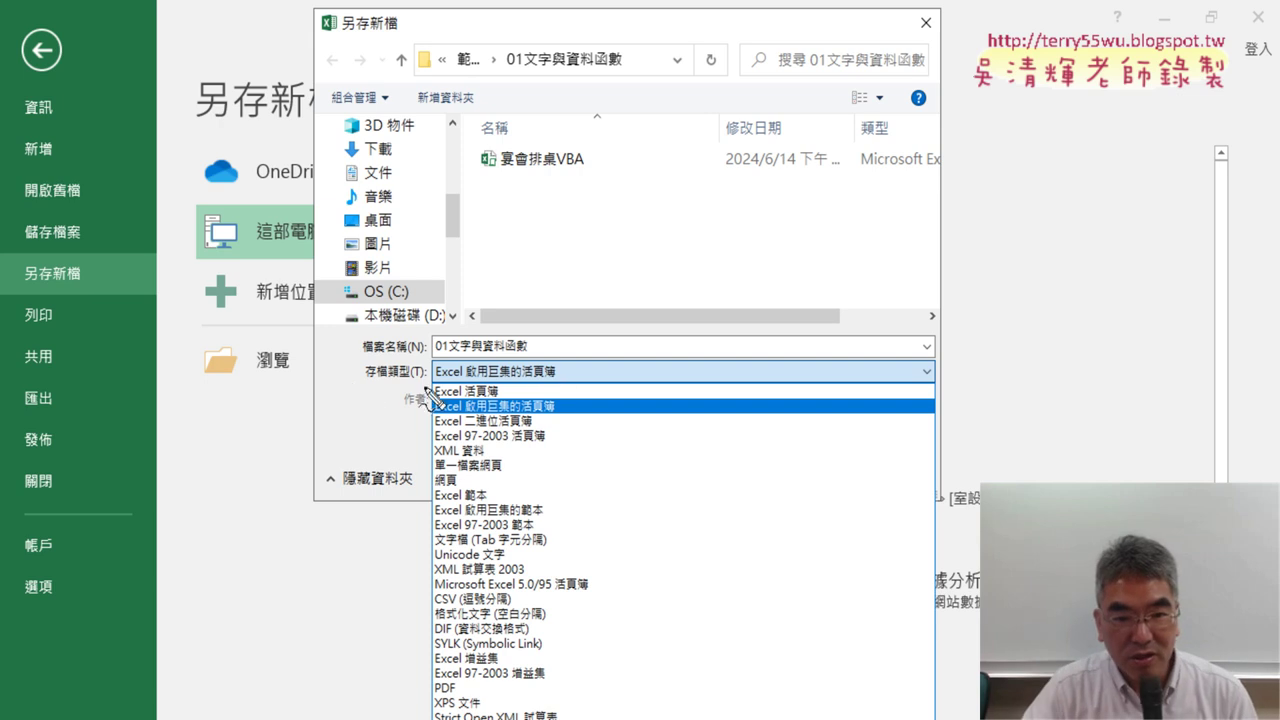
pyautogui.moveTo(430, 382); pyautogui.dragTo(405, 400)
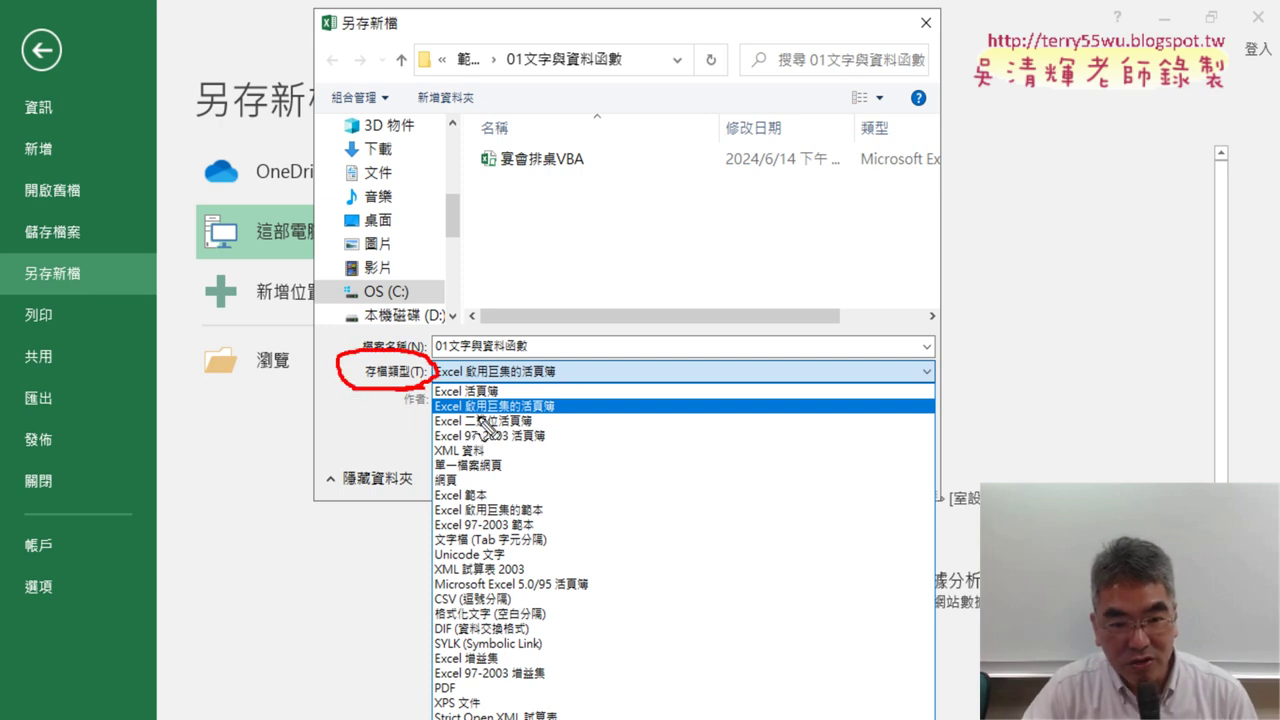
pyautogui.moveTo(478, 421); pyautogui.dragTo(560, 420)
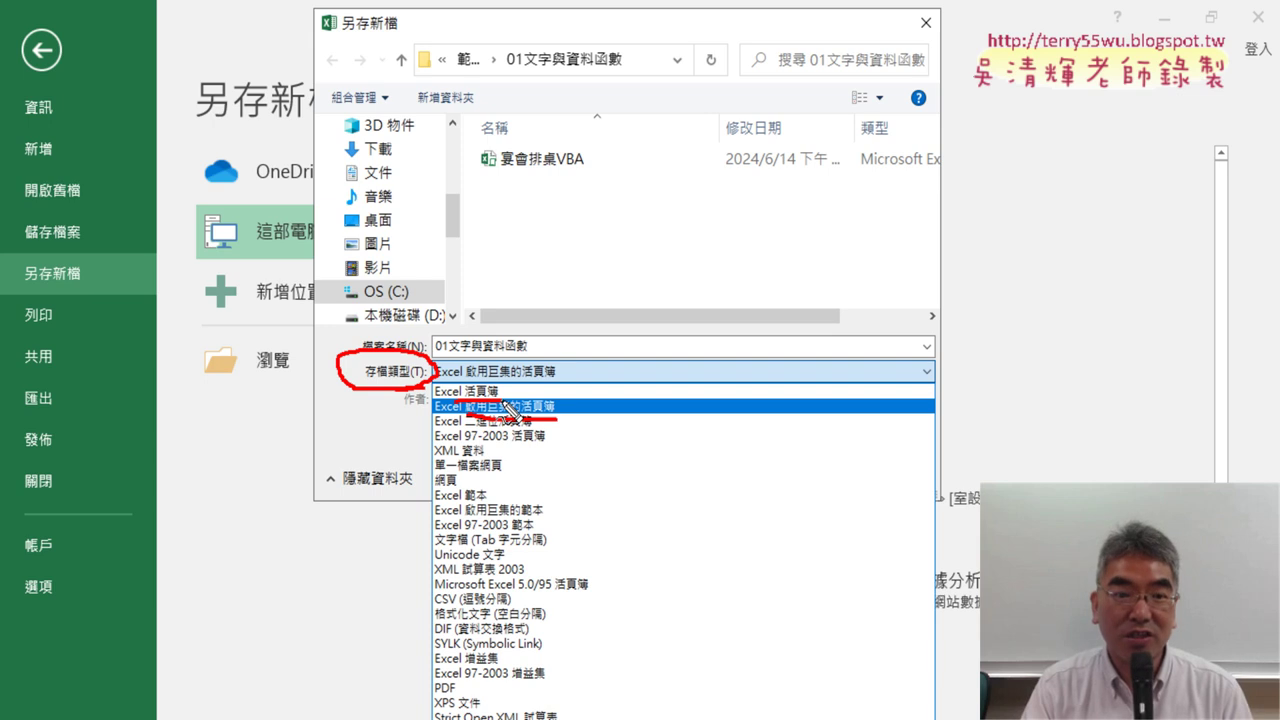
pyautogui.click(510, 406)
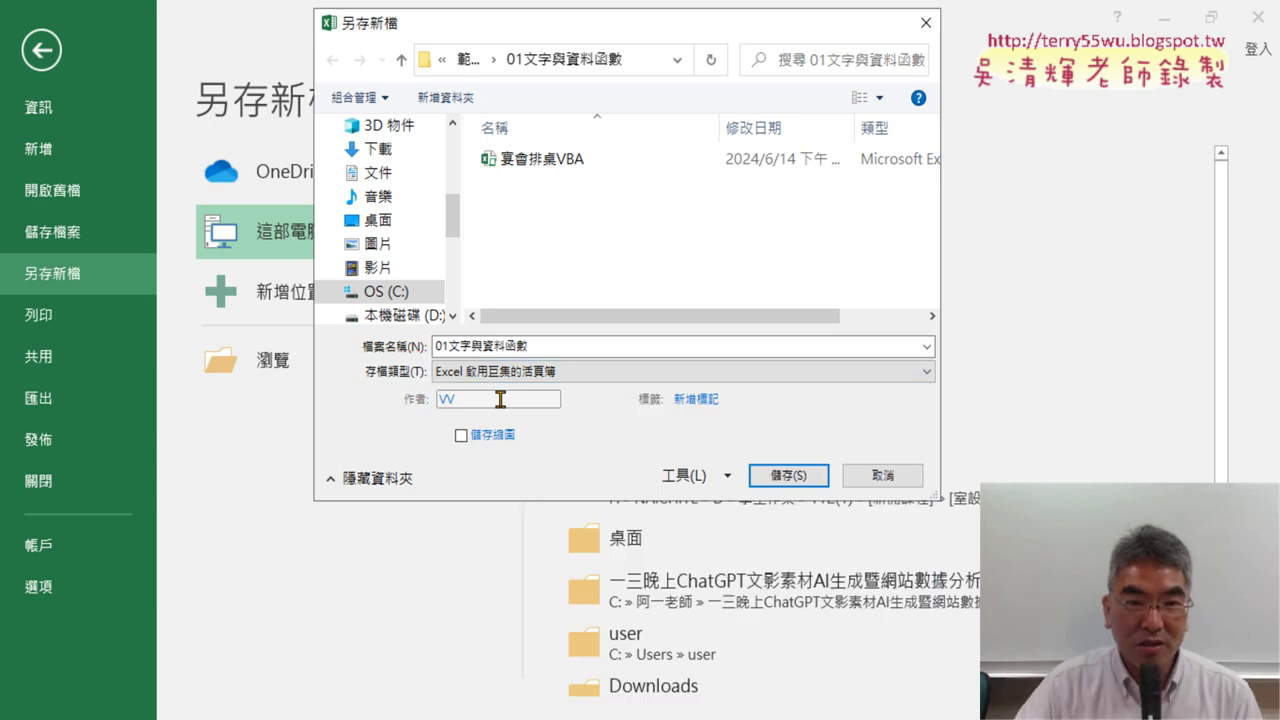
pyautogui.click(905, 477)
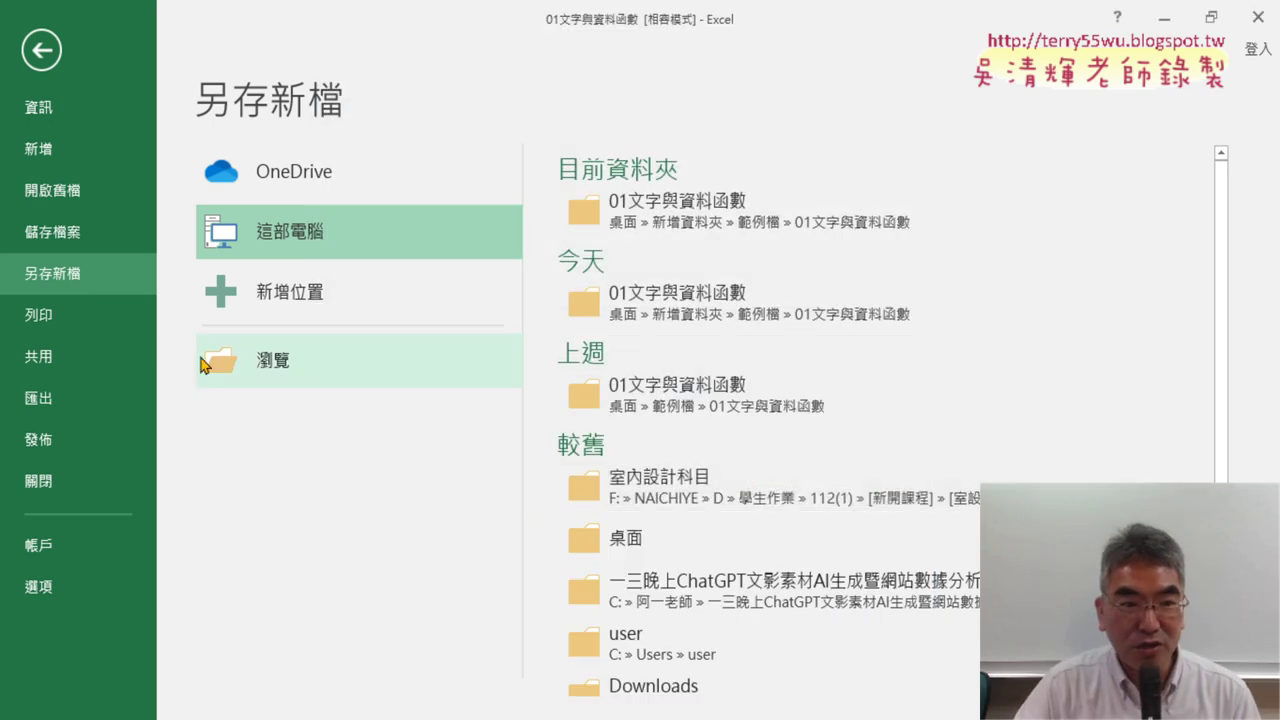
# Save 01文字與資料函數 as an Excel 啟用巨集的活頁簿 macro-enabled workbook.
pyautogui.click(253, 374)
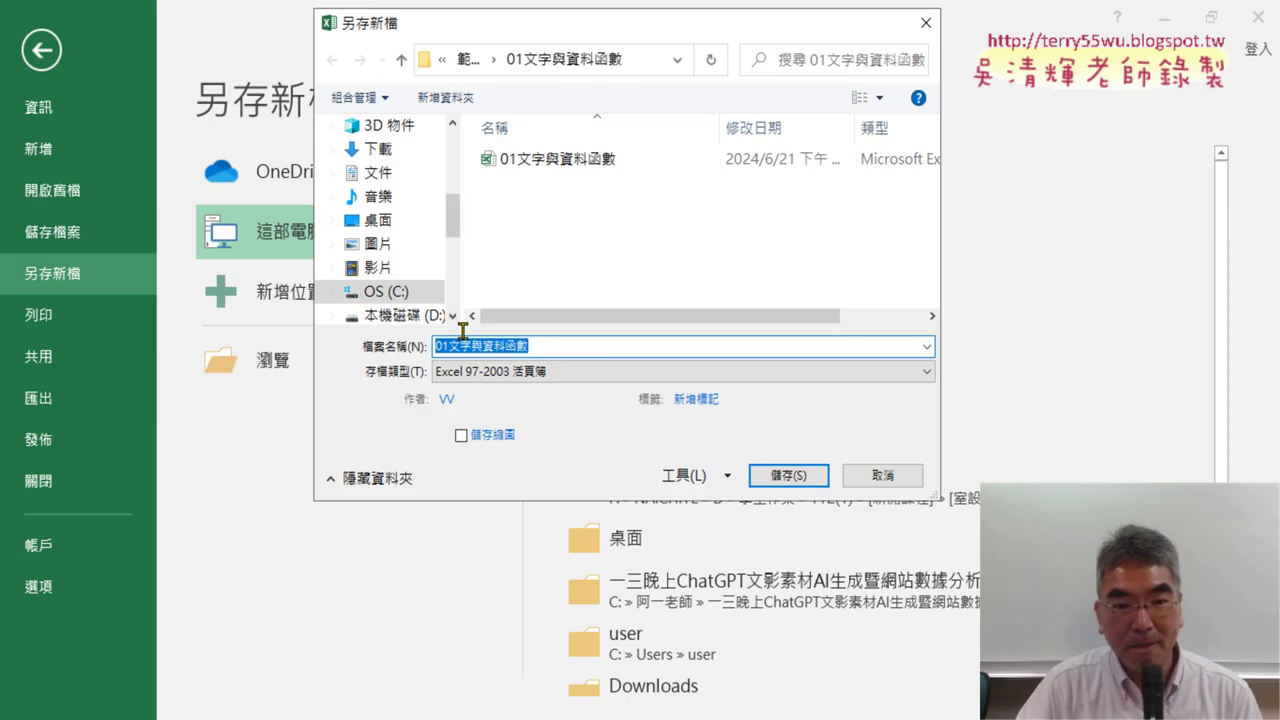
pyautogui.click(568, 371)
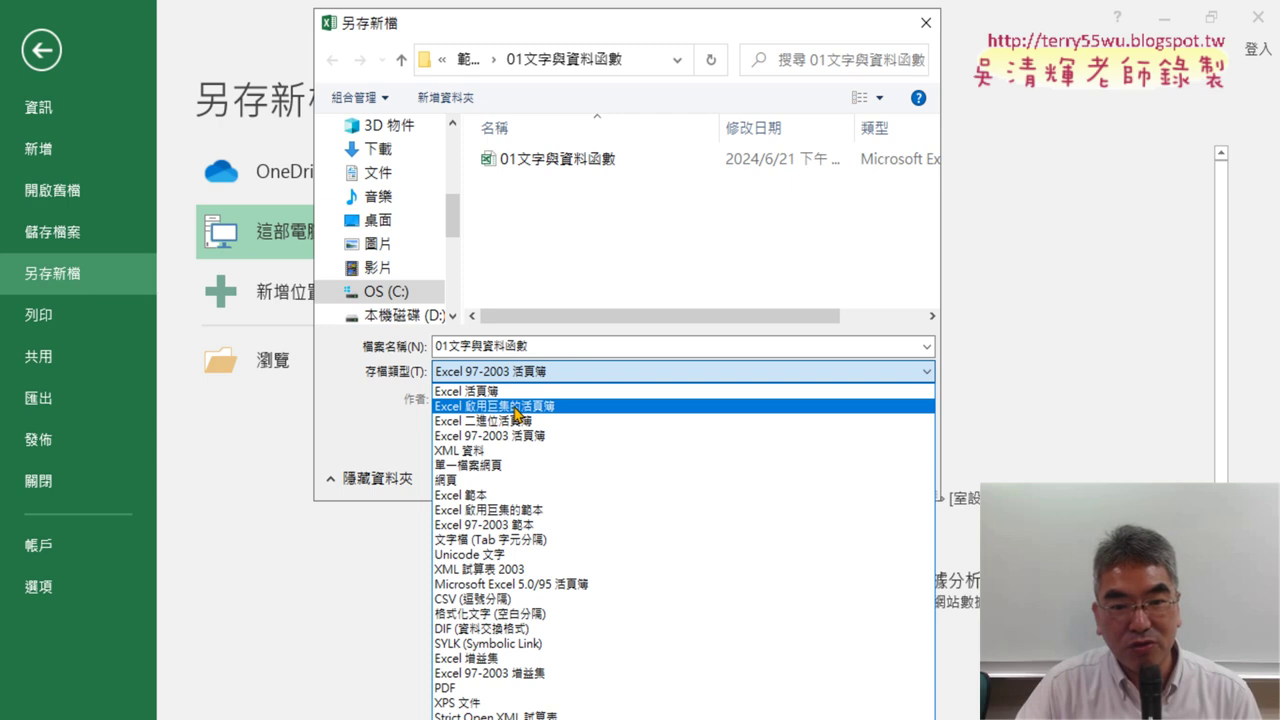
pyautogui.click(515, 407)
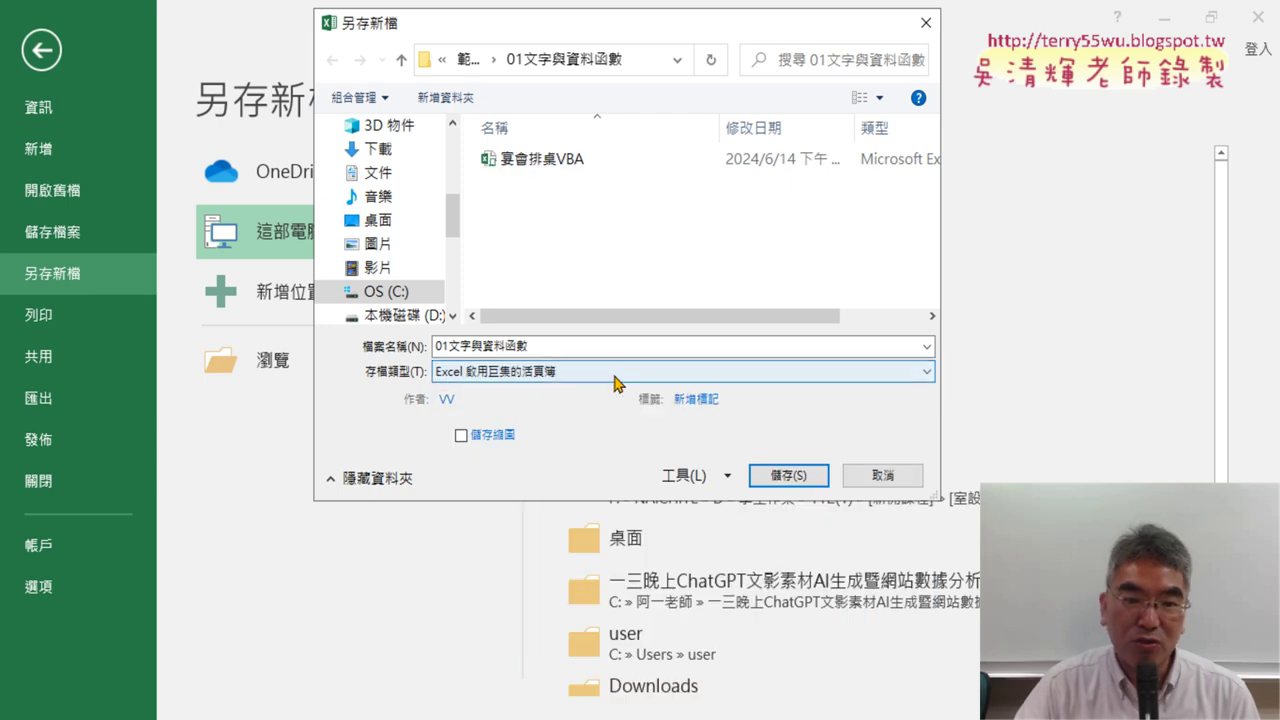
pyautogui.click(793, 476)
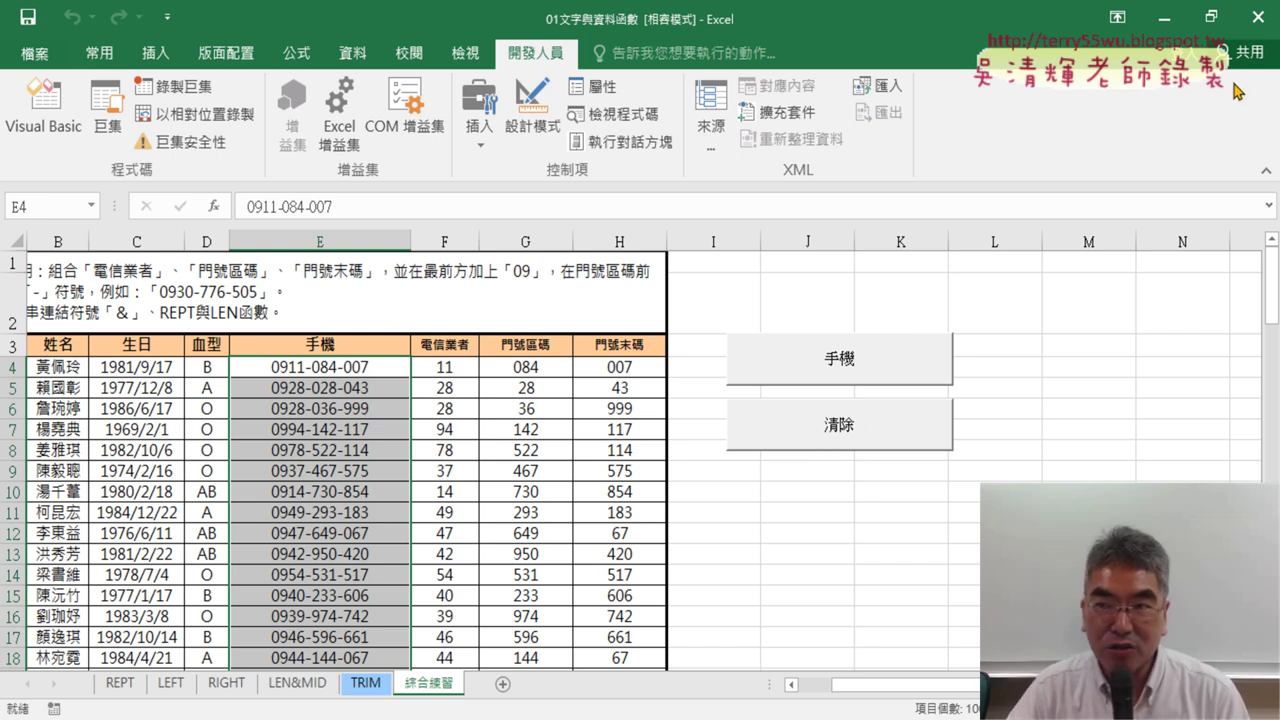
# Close Excel, switch File Explorer to 中圖示 view, and open the macro-enabled 01文字與資料函數 file.
pyautogui.click(1256, 24)
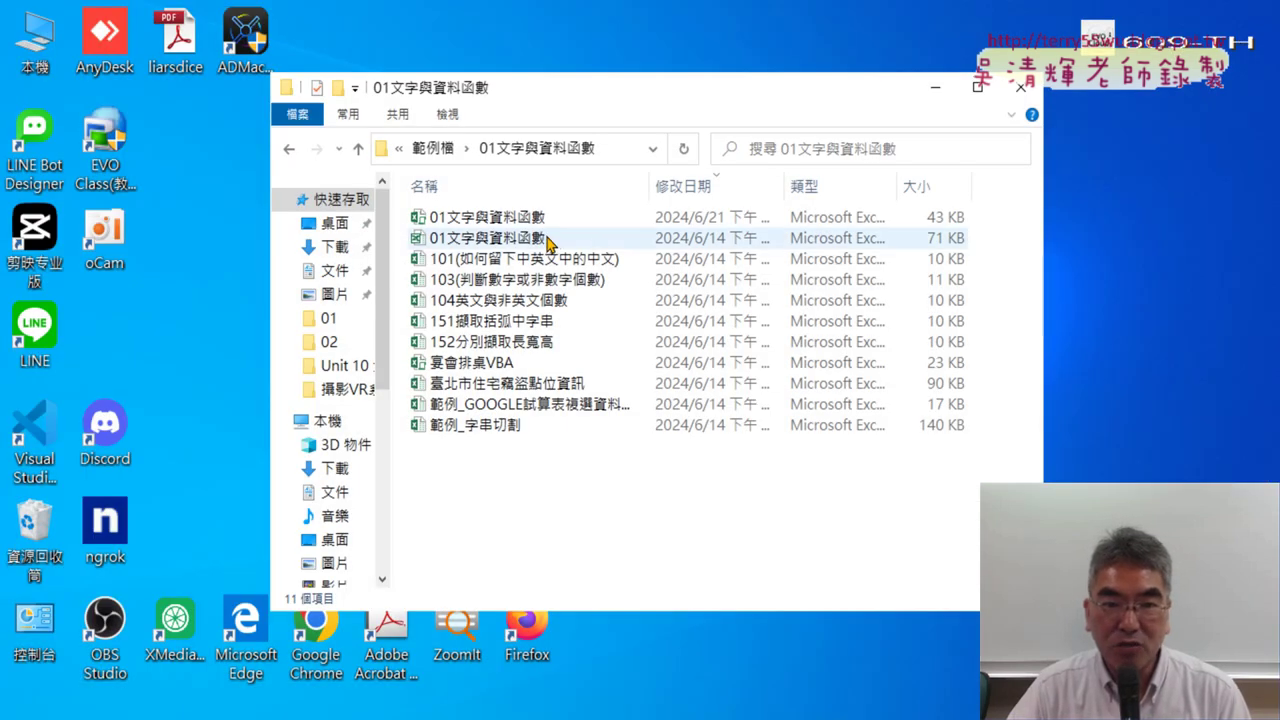
pyautogui.click(447, 112)
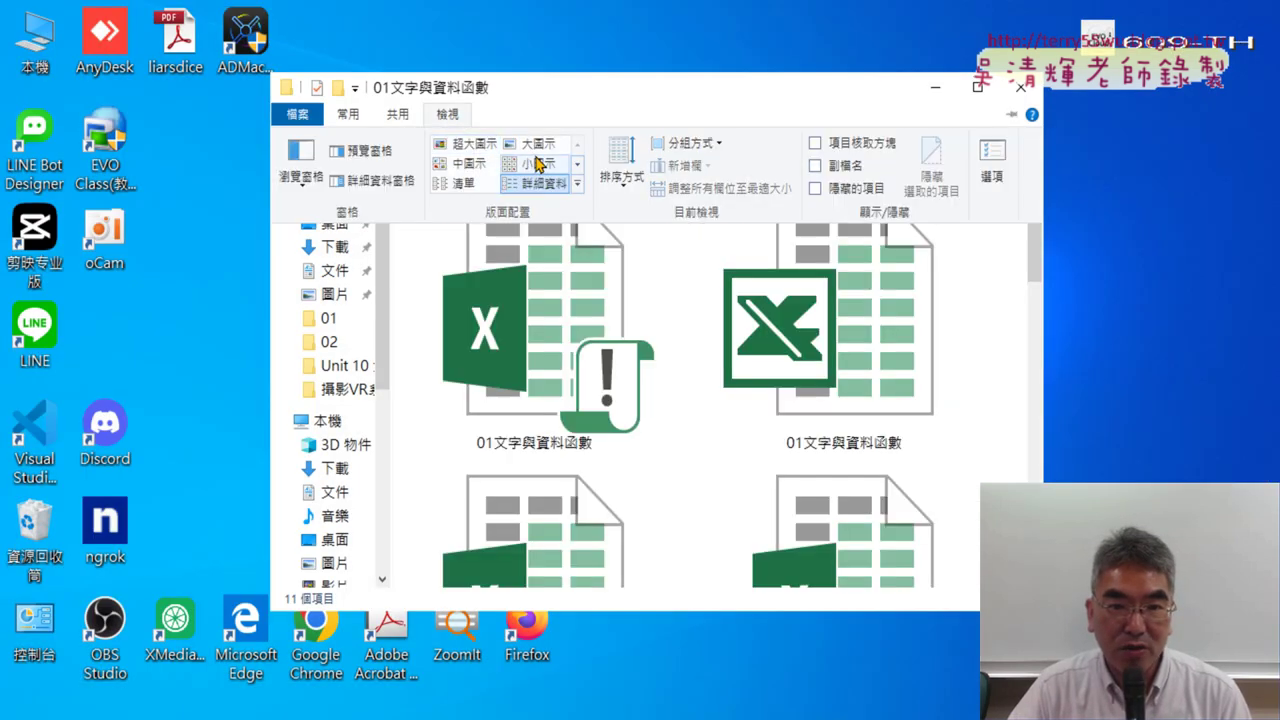
pyautogui.click(470, 163)
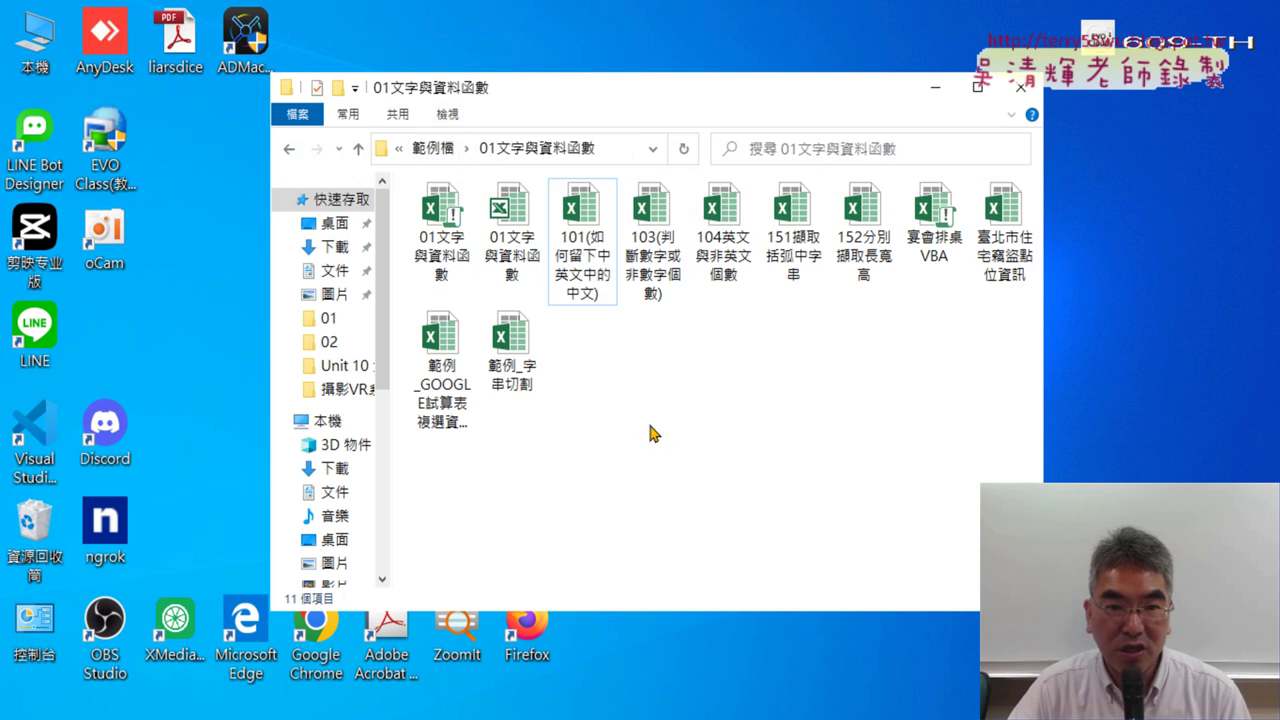
pyautogui.click(457, 251)
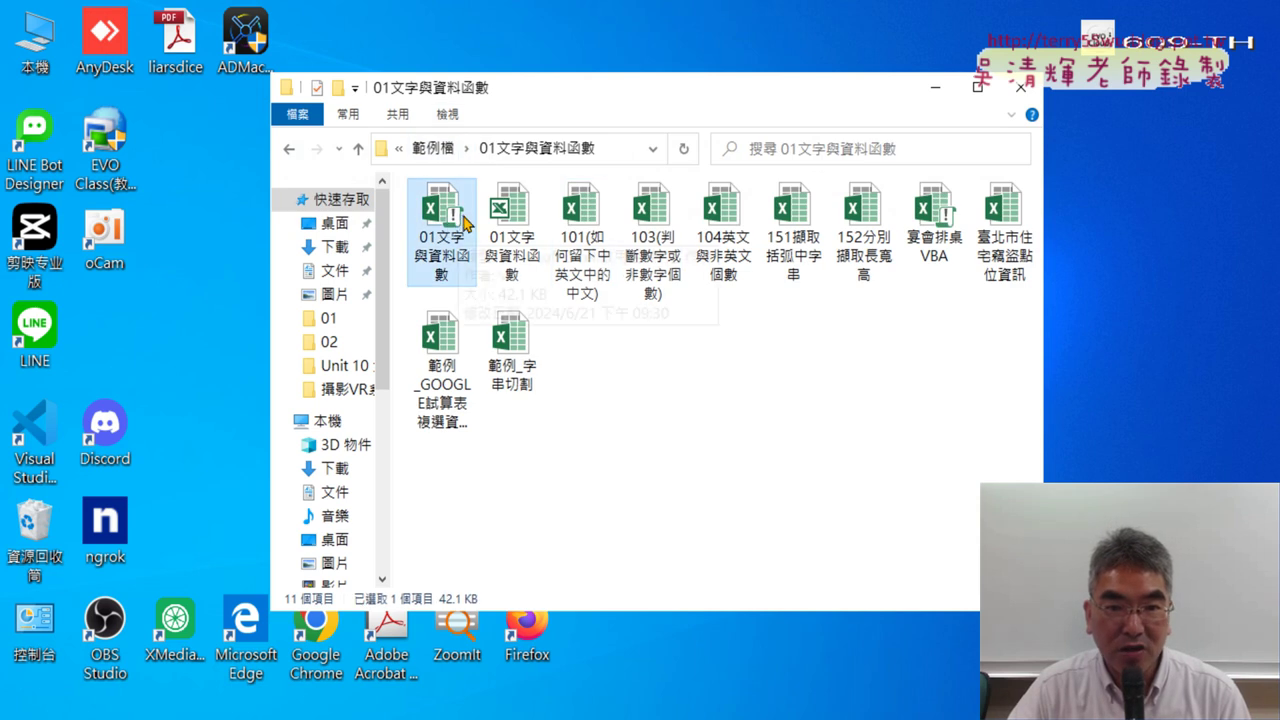
pyautogui.doubleClick(441, 222)
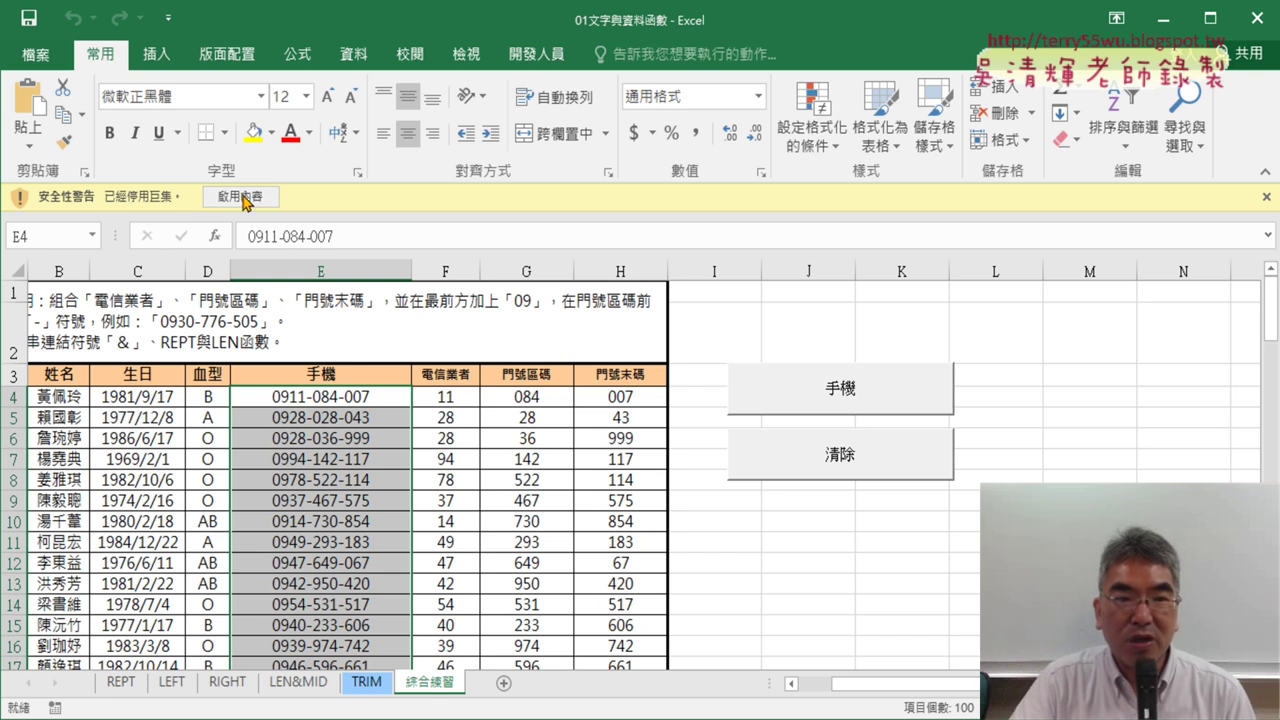
# Try the 手機 and 清除 buttons and dismiss each disabled-macro error message.
pyautogui.click(840, 400)
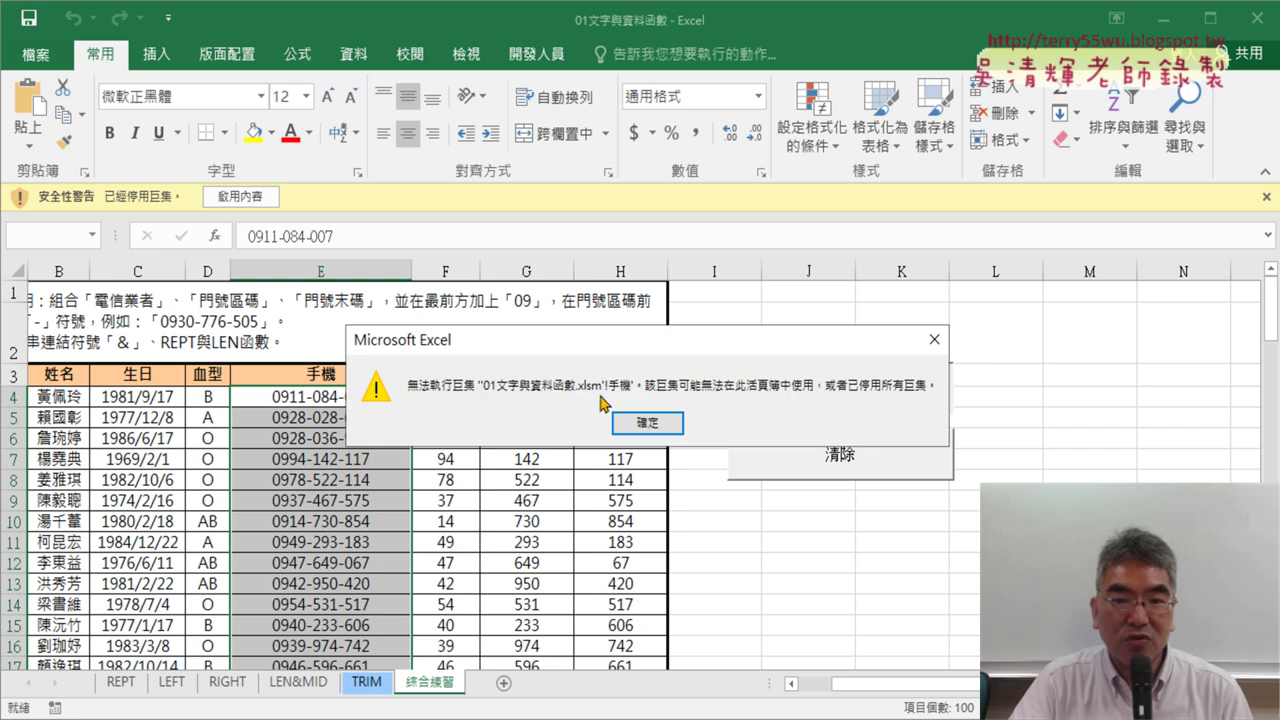
pyautogui.click(640, 420)
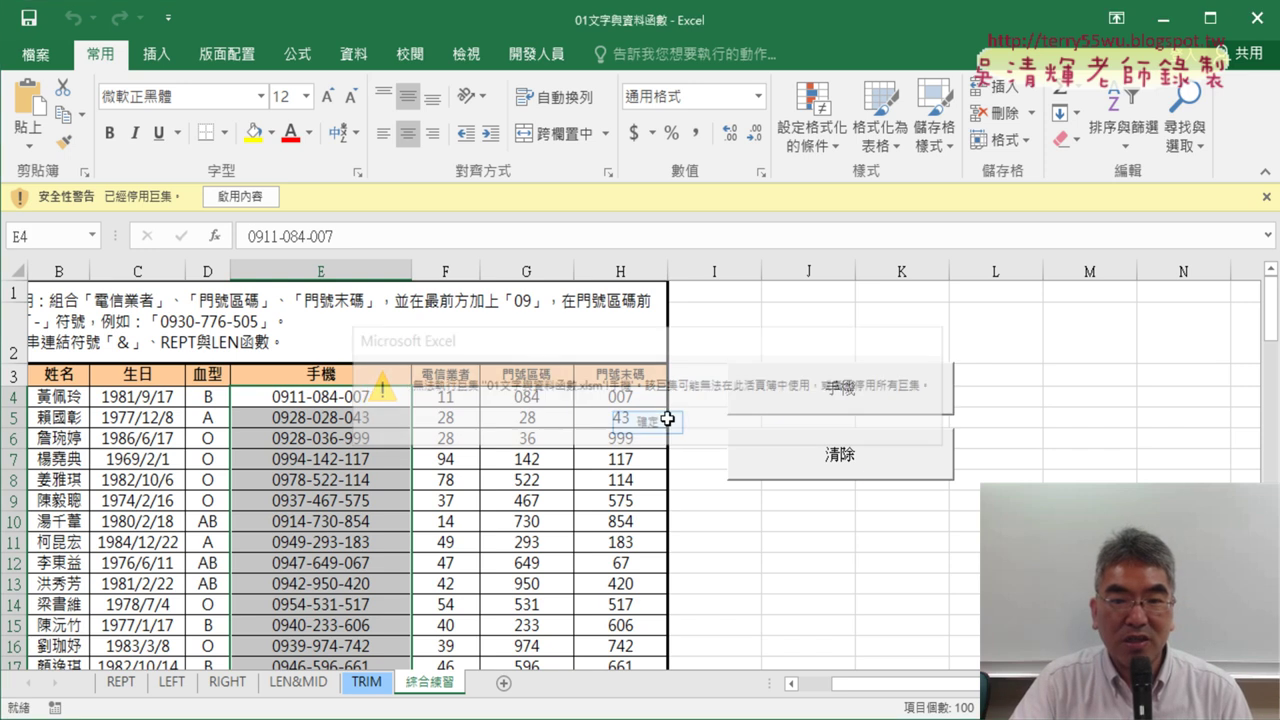
pyautogui.click(840, 455)
pyautogui.click(647, 424)
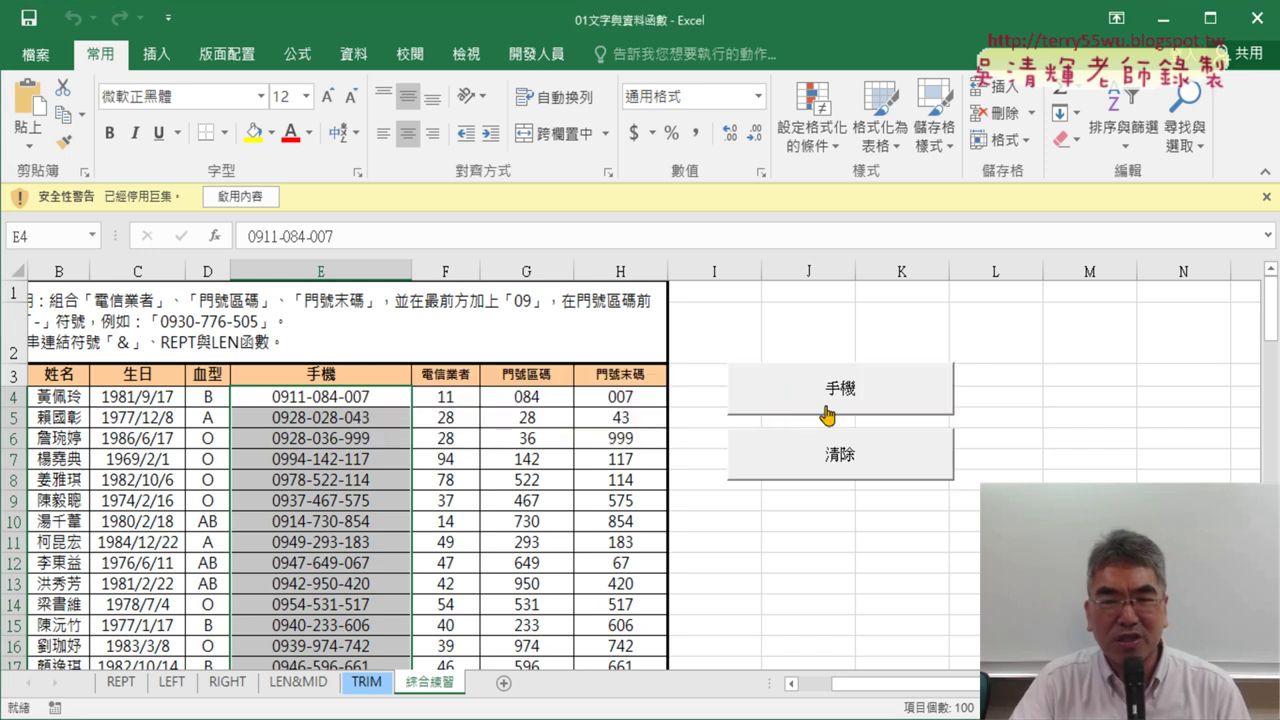
pyautogui.click(827, 412)
pyautogui.click(650, 422)
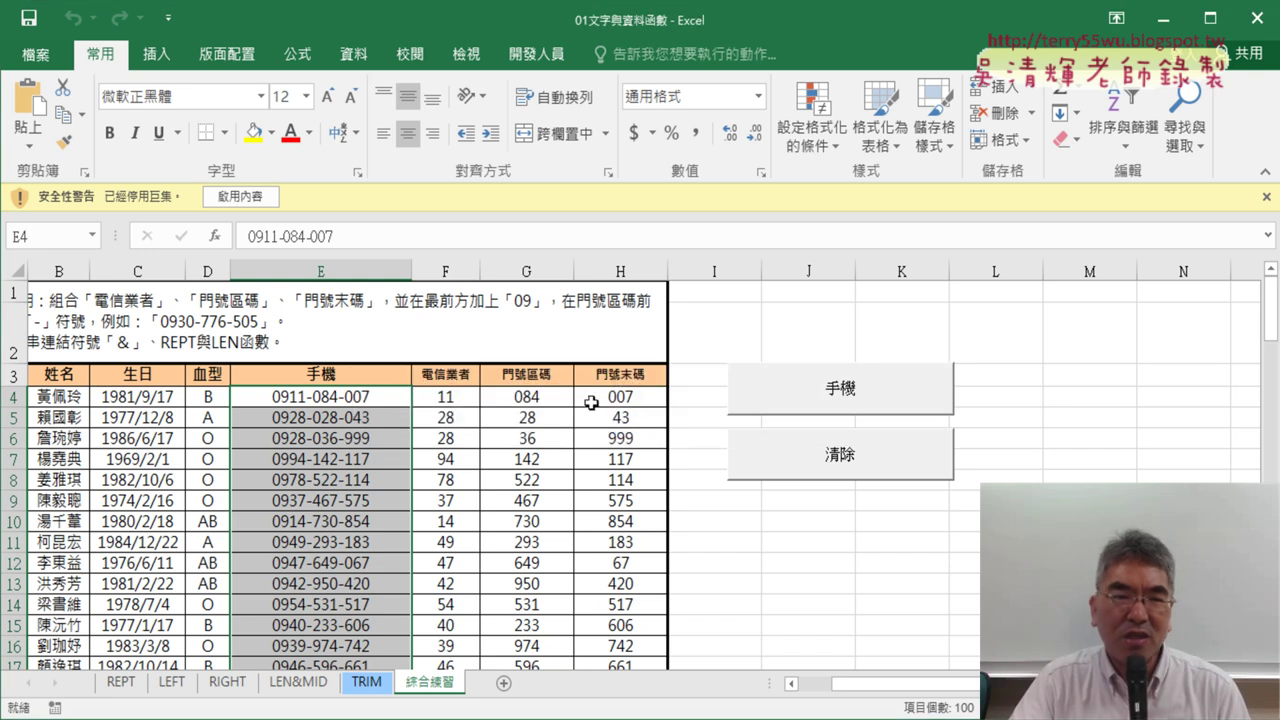
# Enable content via 啟用內容, then test 清除 and 手機 on column E successfully.
pyautogui.click(245, 199)
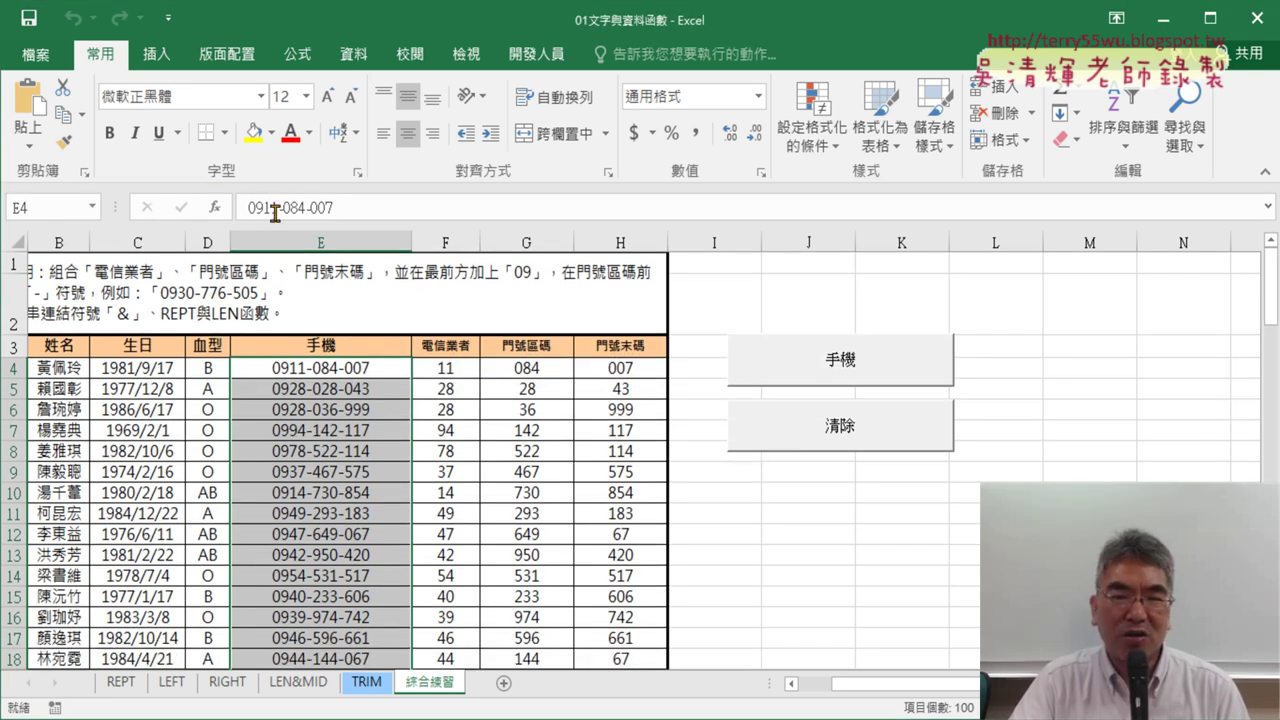
pyautogui.click(840, 450)
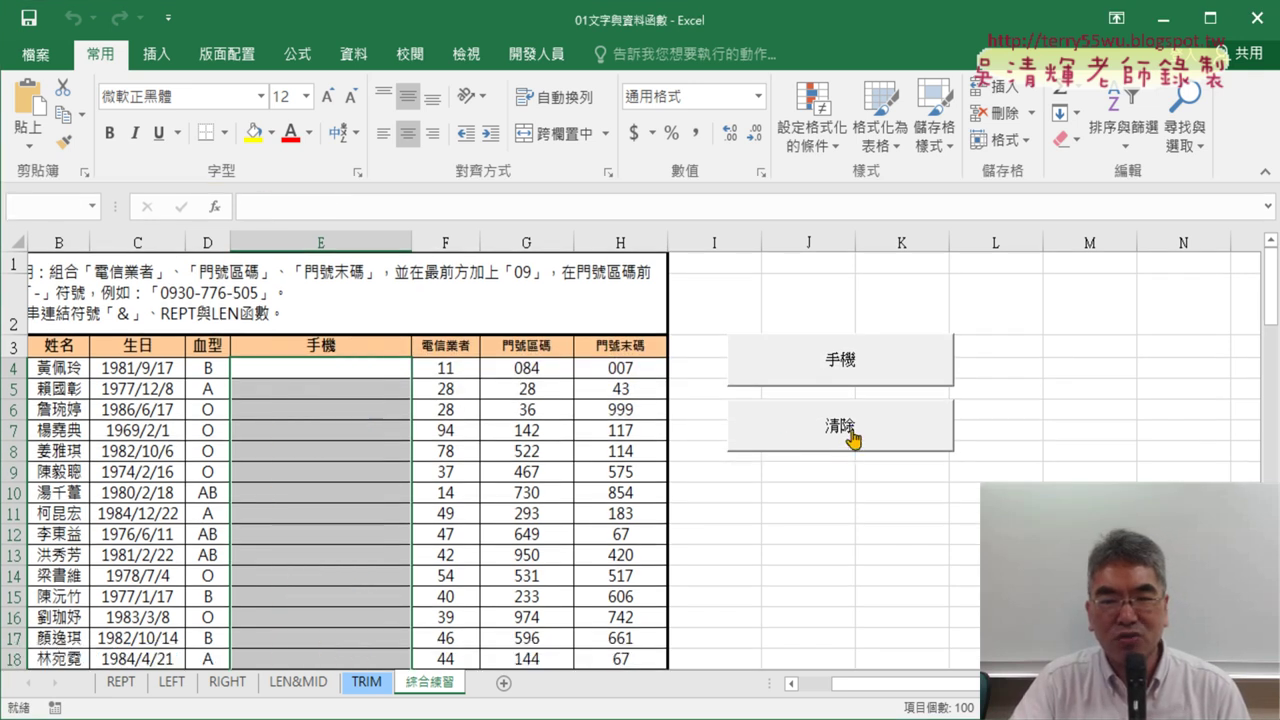
pyautogui.click(846, 368)
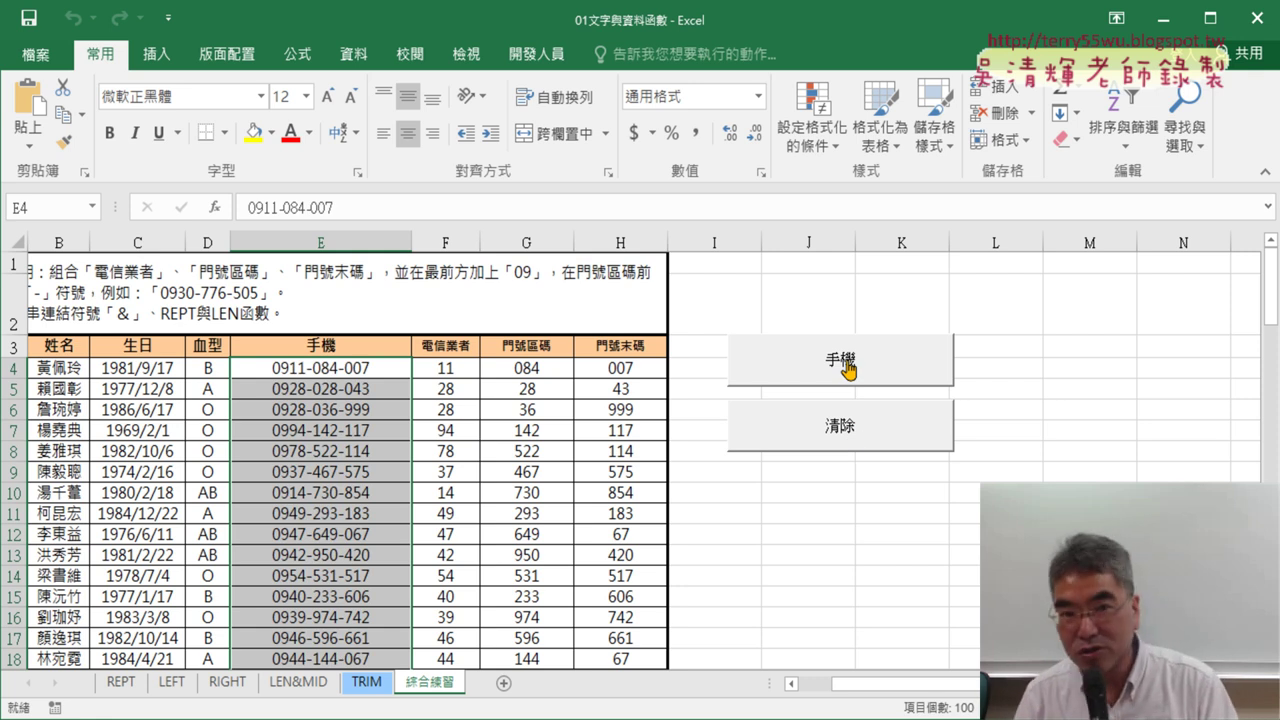
pyautogui.click(536, 54)
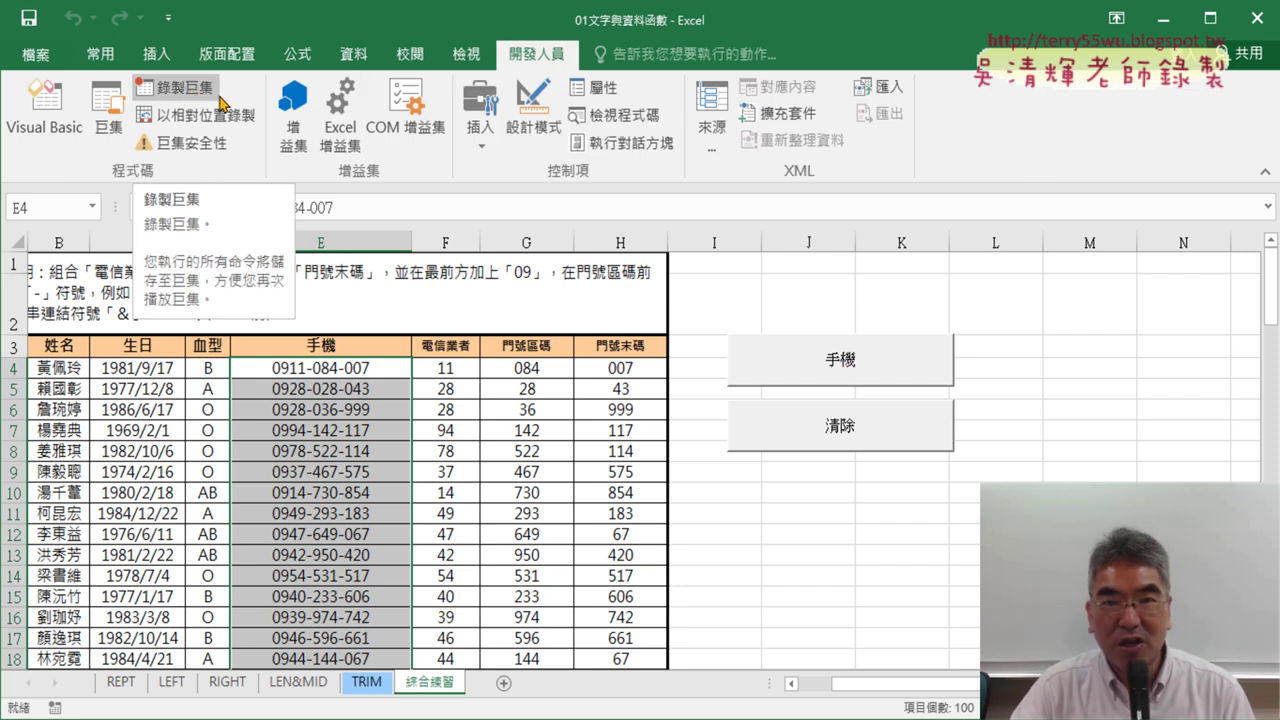
# Open the 插入 palette of form and ActiveX controls from the 開發人員 tab.
pyautogui.moveTo(755, 5)
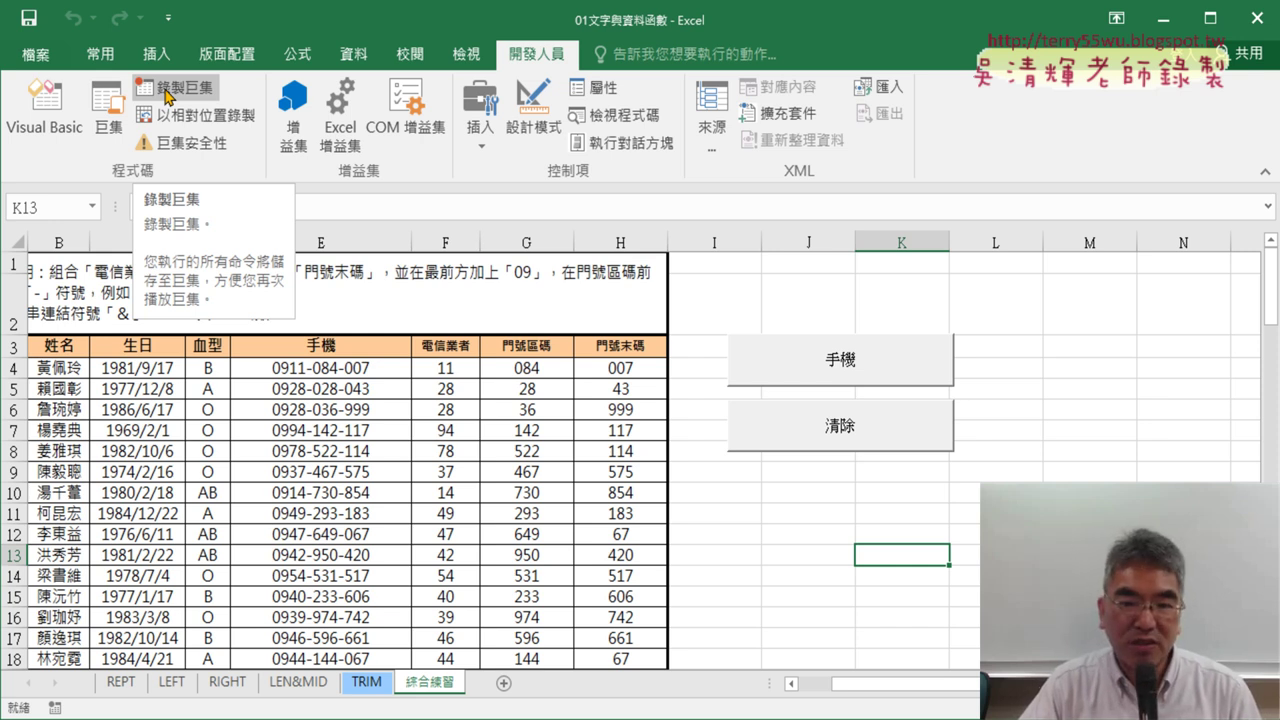
pyautogui.click(481, 135)
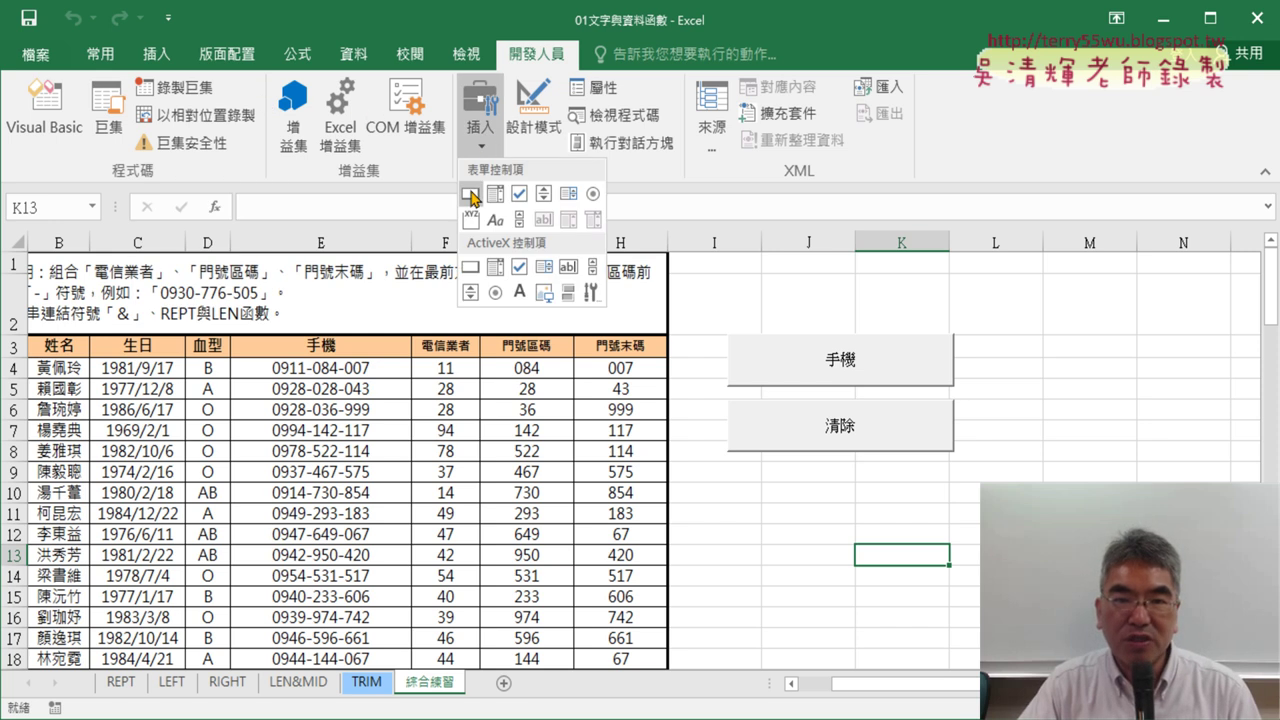